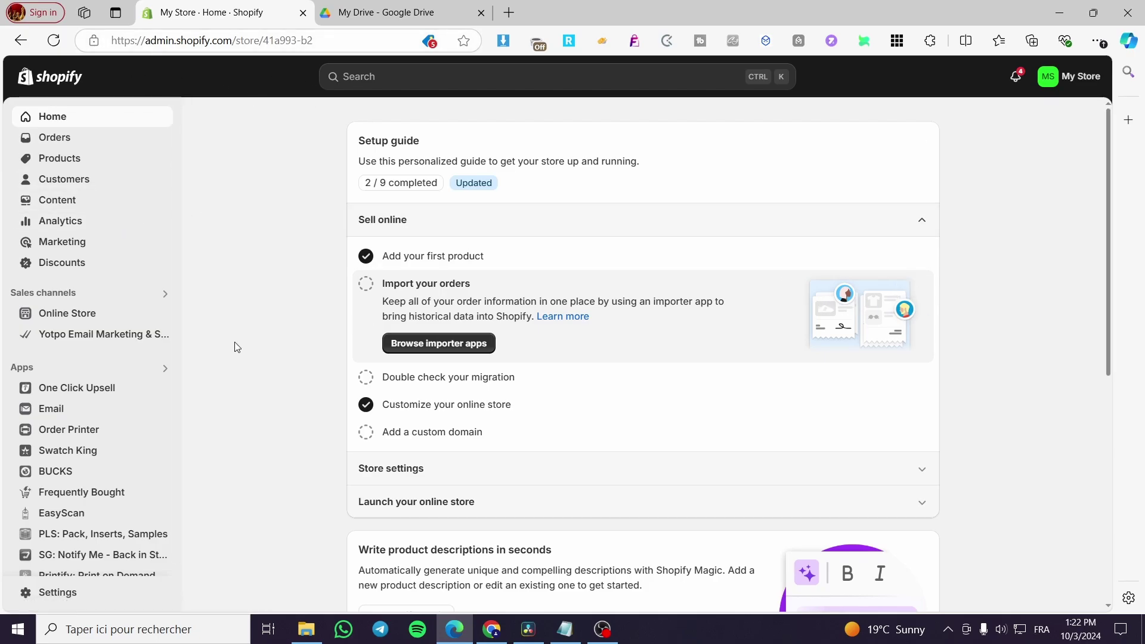
Open the store's list of product collections
click(97, 321)
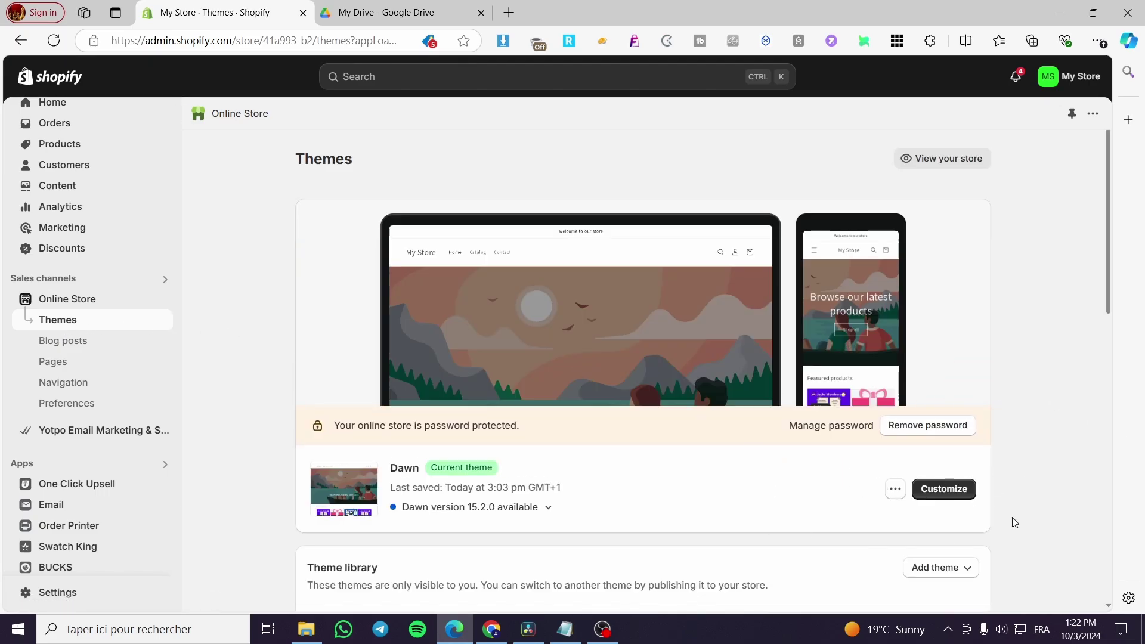
scroll(51, 383, up, 1)
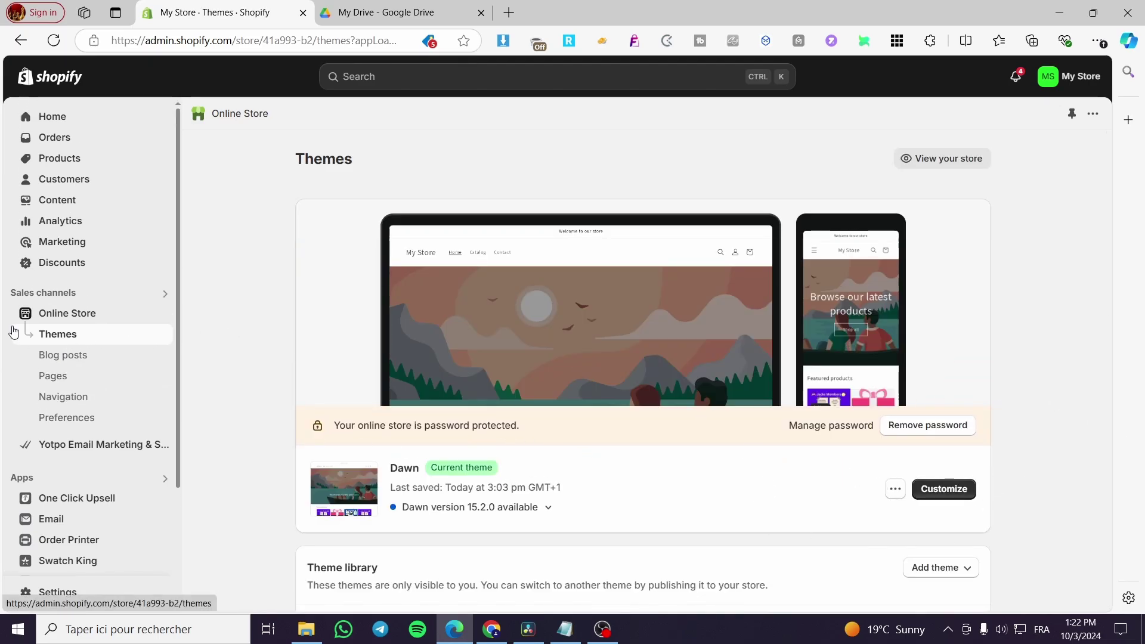
click(65, 162)
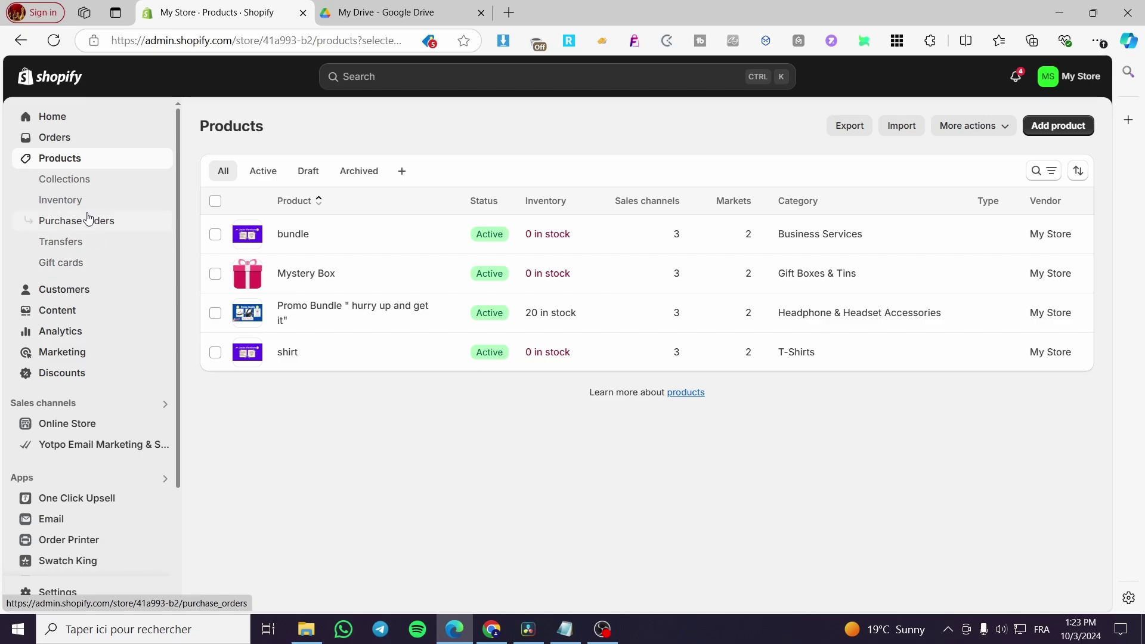
click(85, 182)
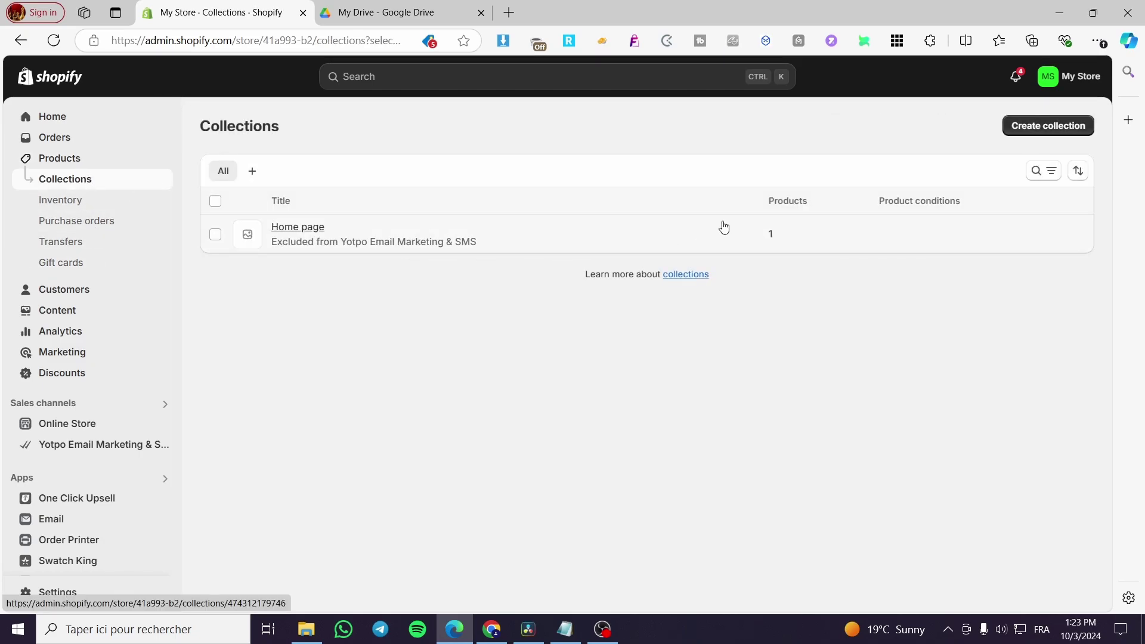
Create and save a manual collection titled Shirt containing the shirt product, and return to the collections list
click(1026, 126)
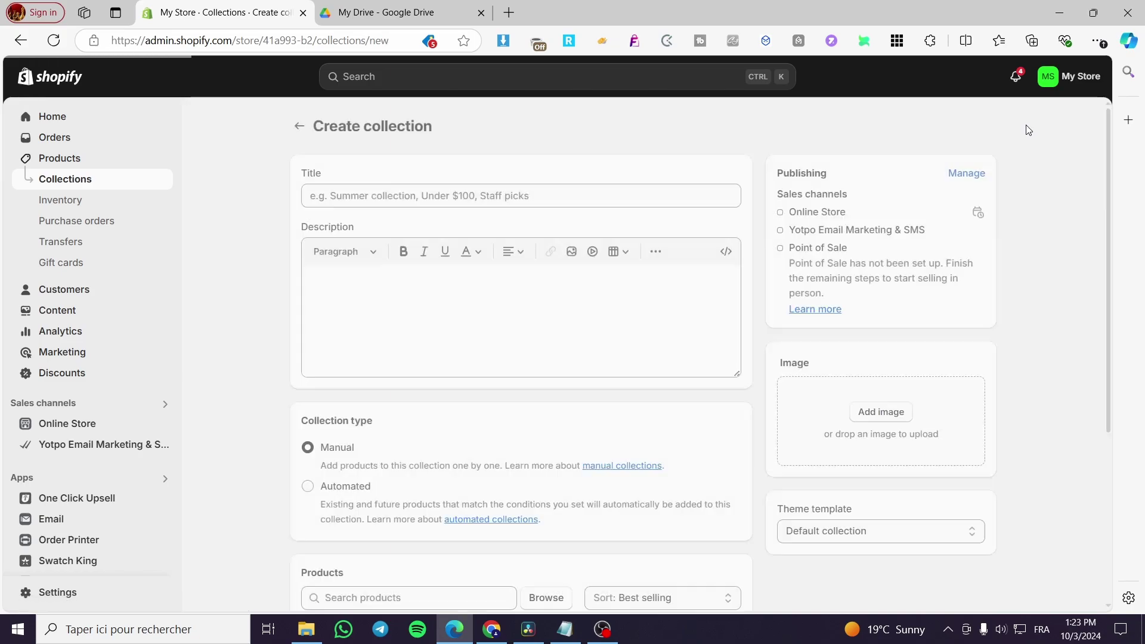
click(418, 190)
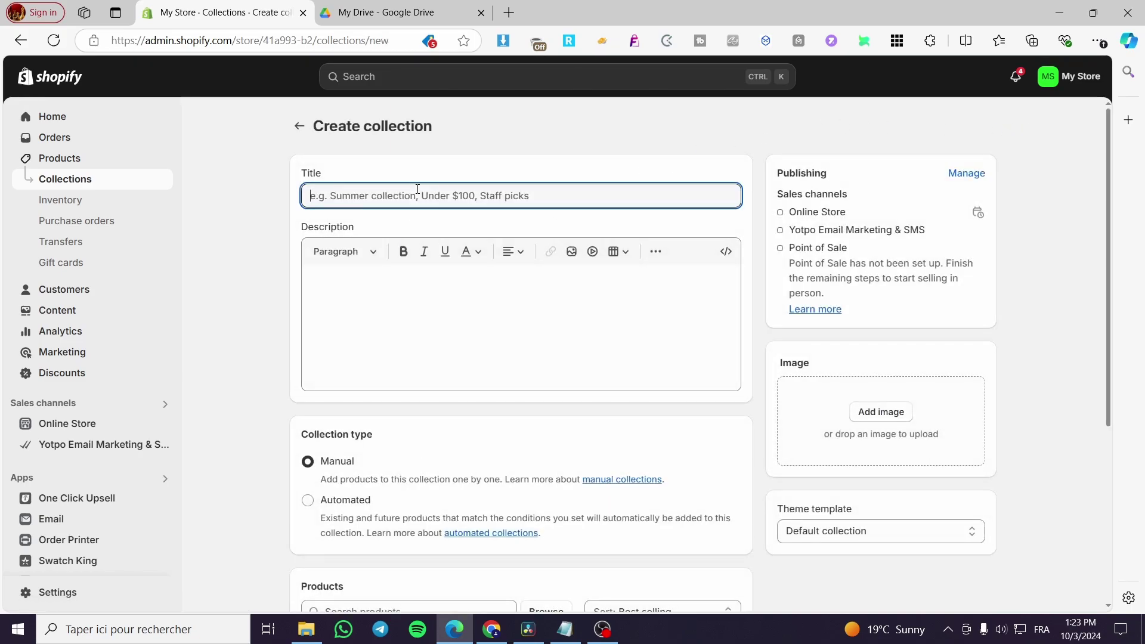
text(Shirt)
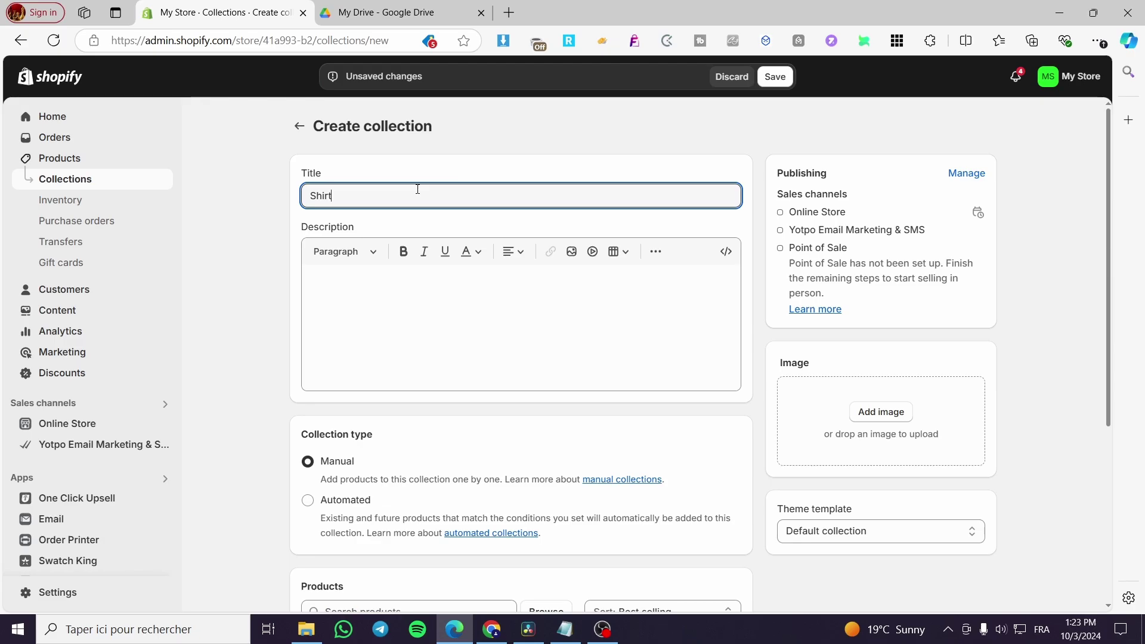
scroll(396, 379, down, 2)
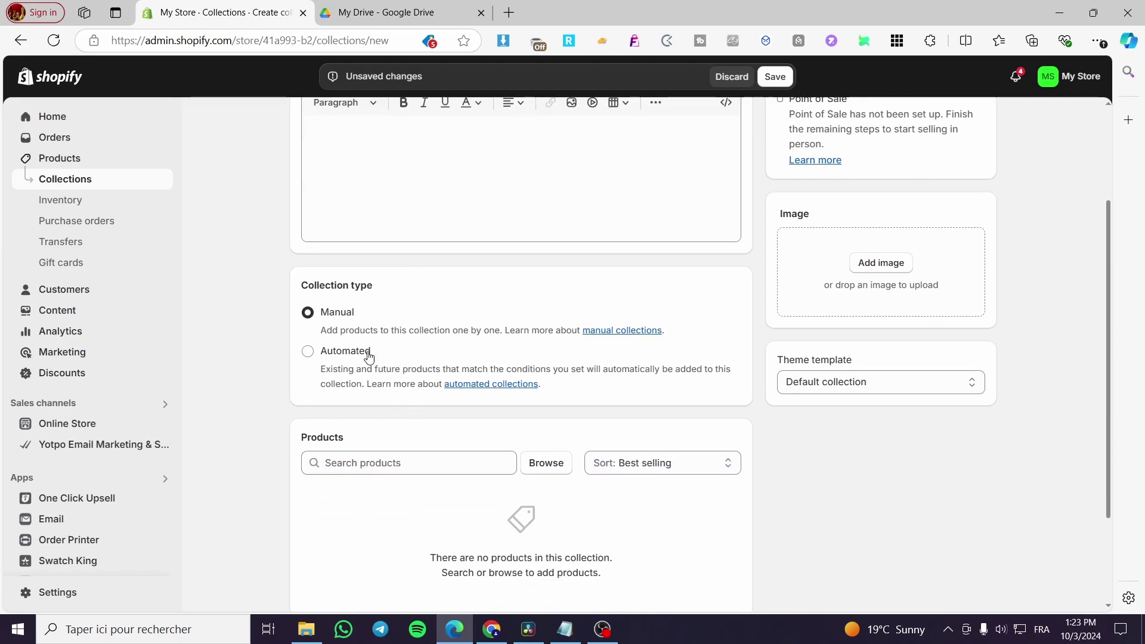
click(555, 463)
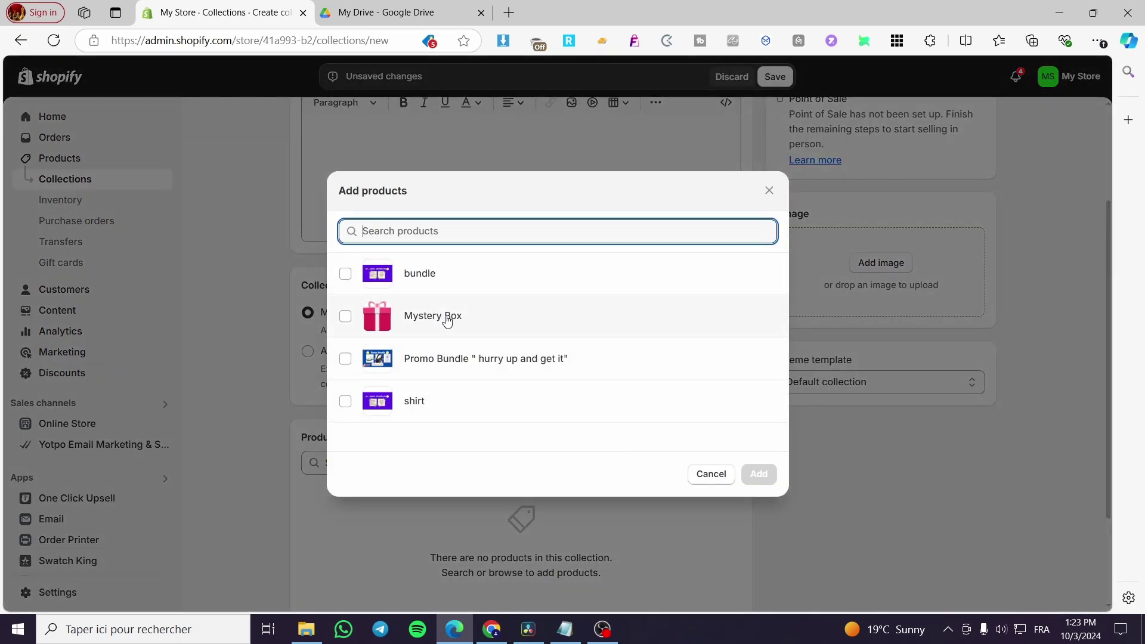
click(406, 406)
click(759, 474)
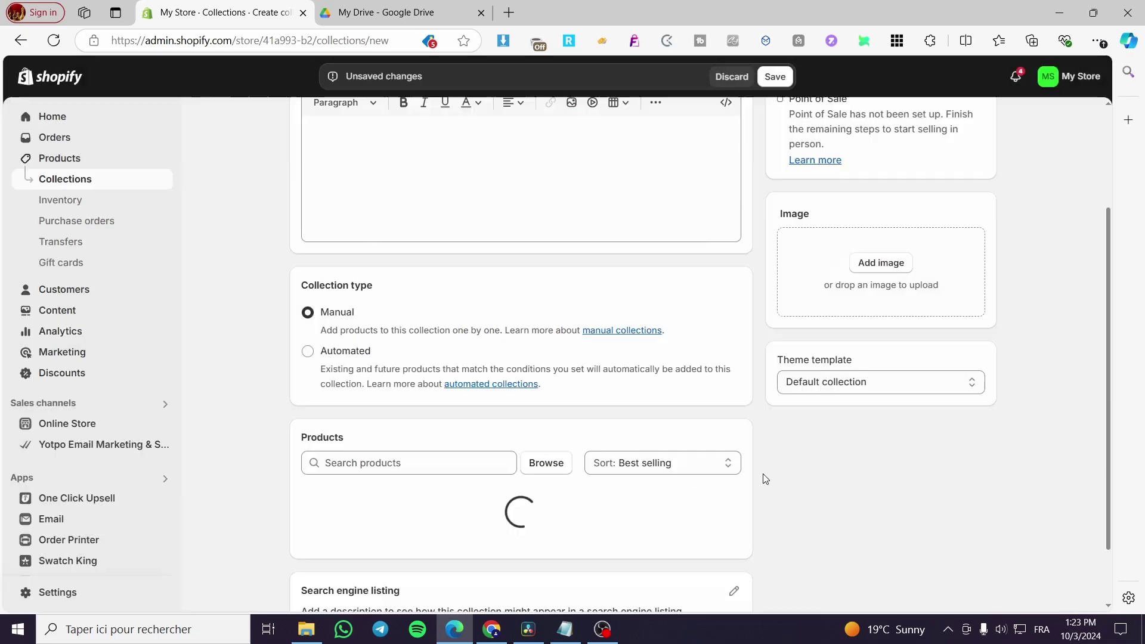
click(774, 82)
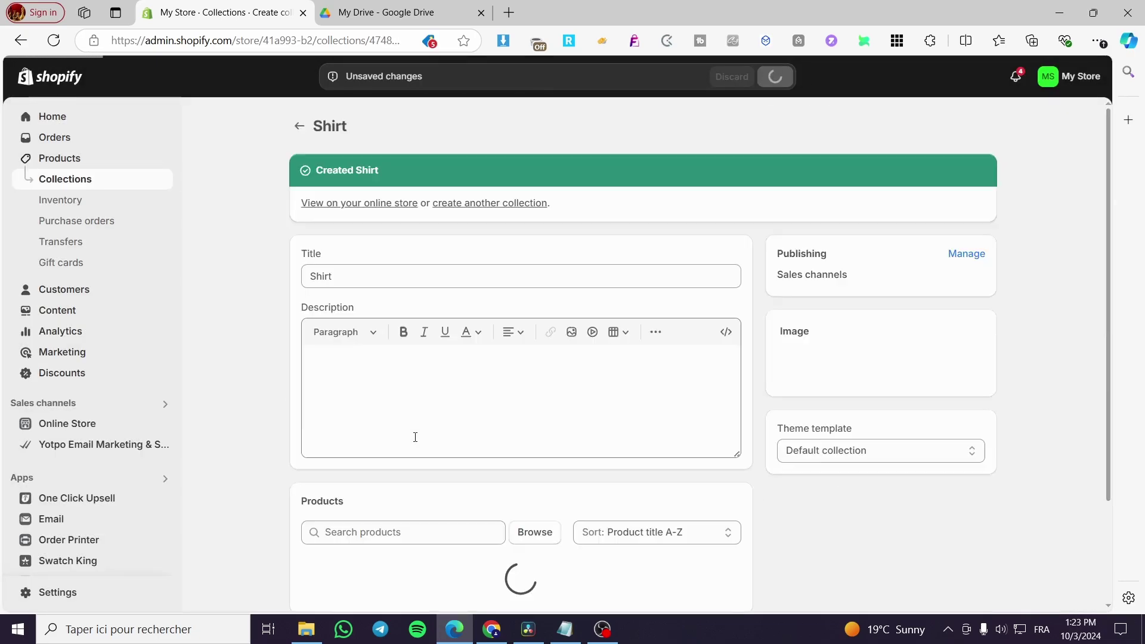
click(298, 126)
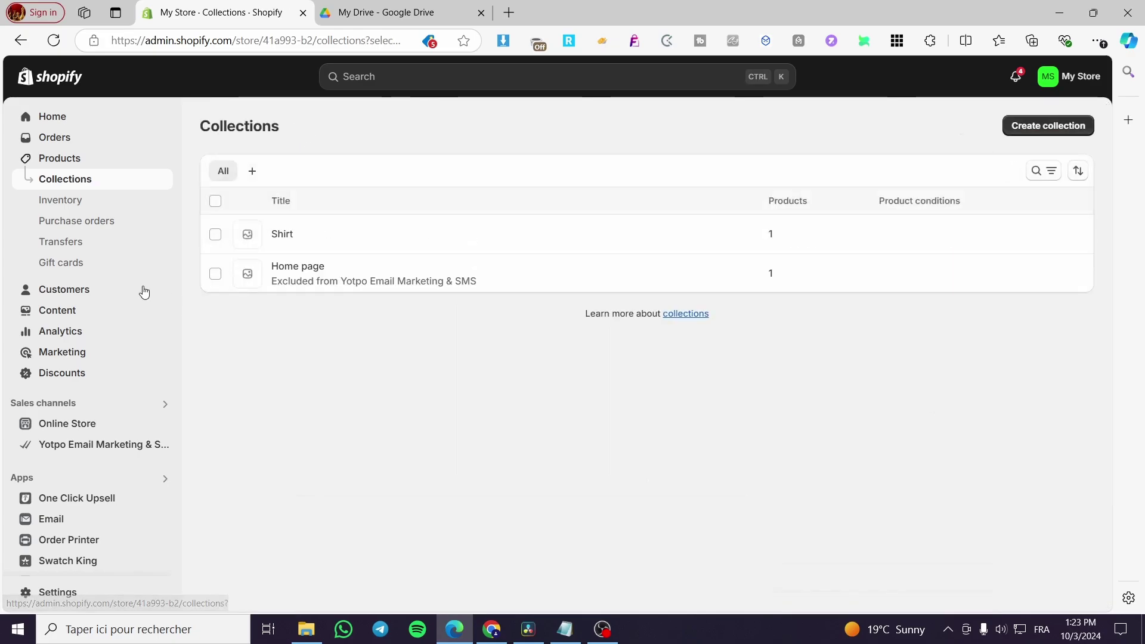
Create and save a manual collection titled Bundle containing the bundle product, and return to the collections list
click(1042, 129)
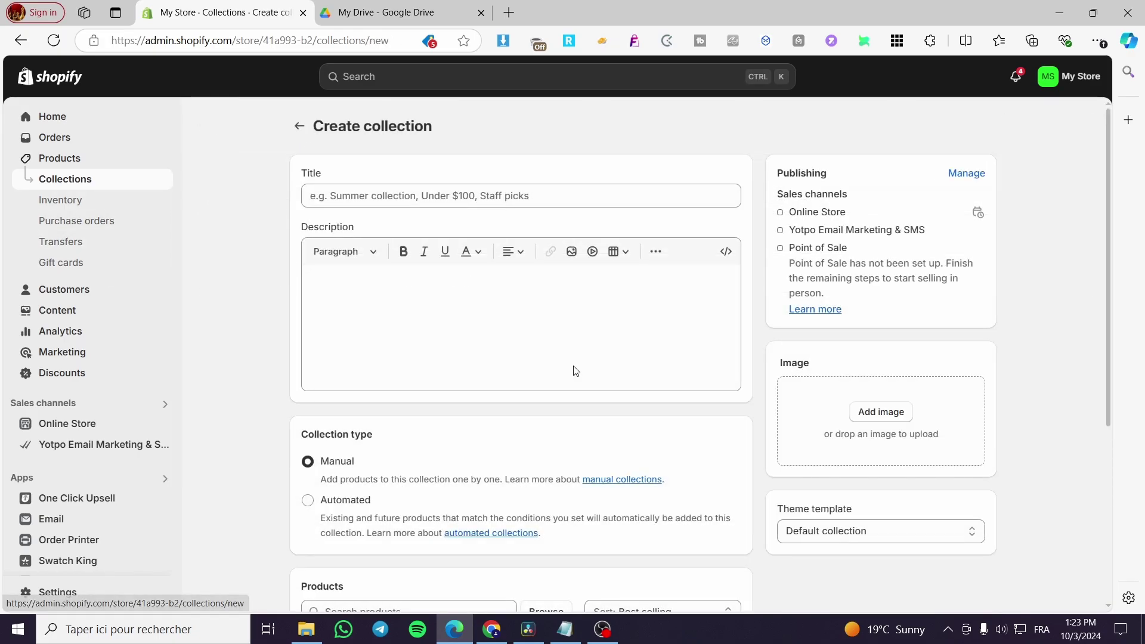
click(400, 190)
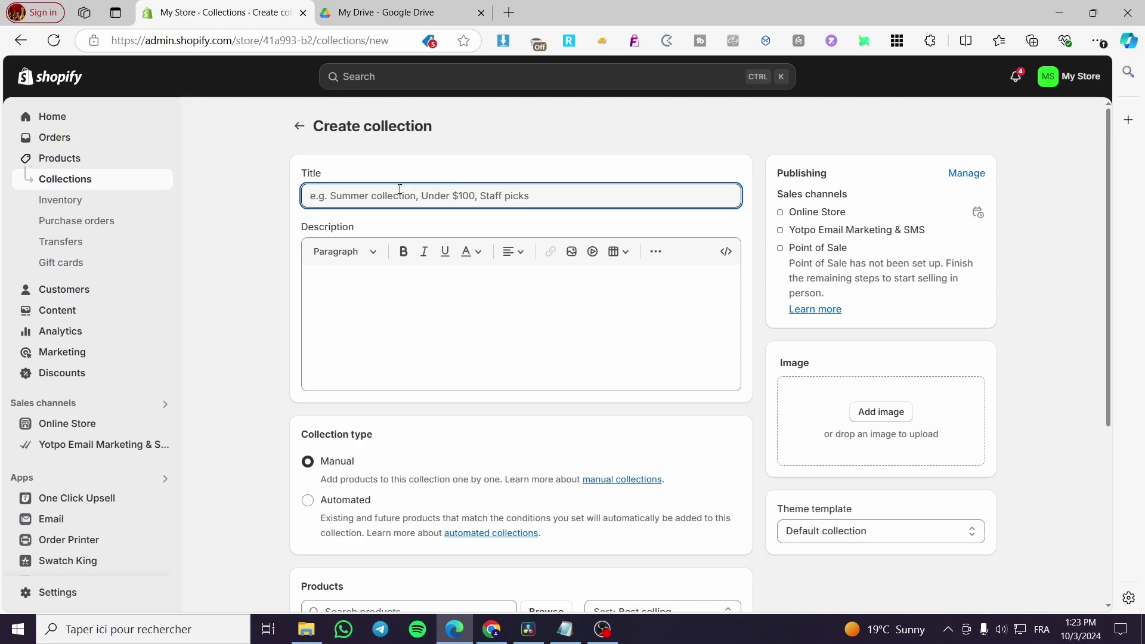
text(Bundle)
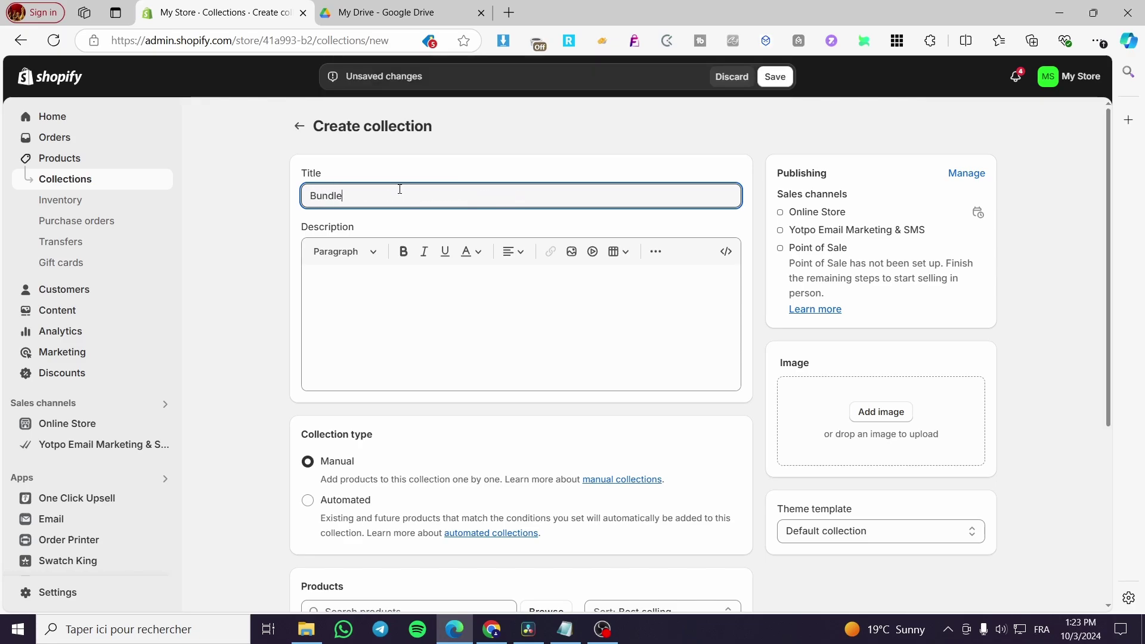
scroll(391, 467, down, 3)
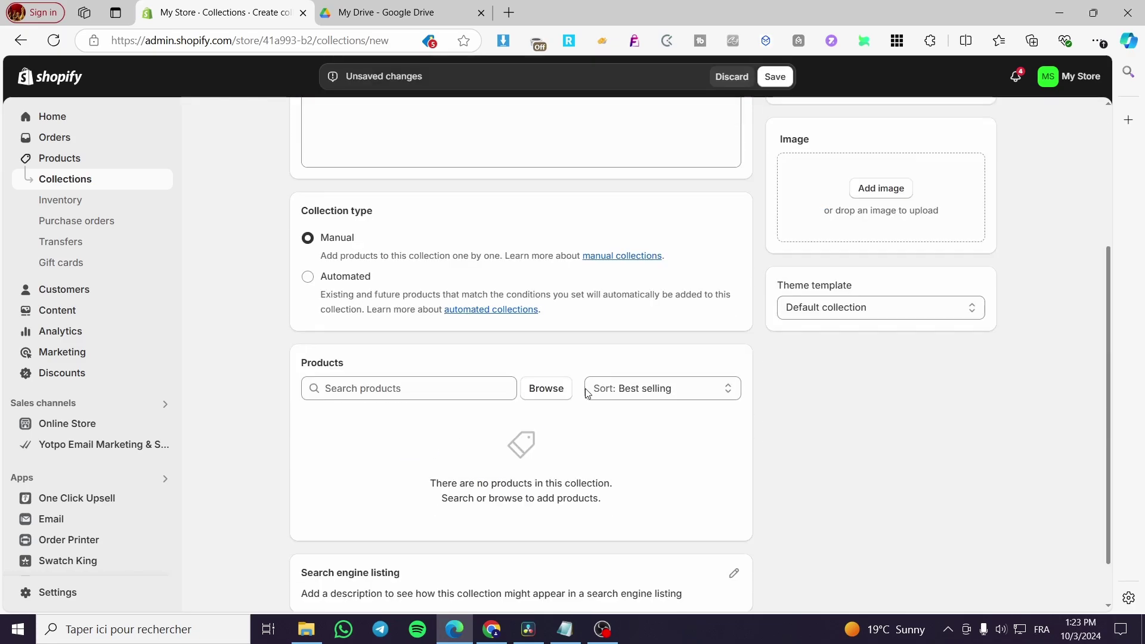
click(557, 389)
click(435, 277)
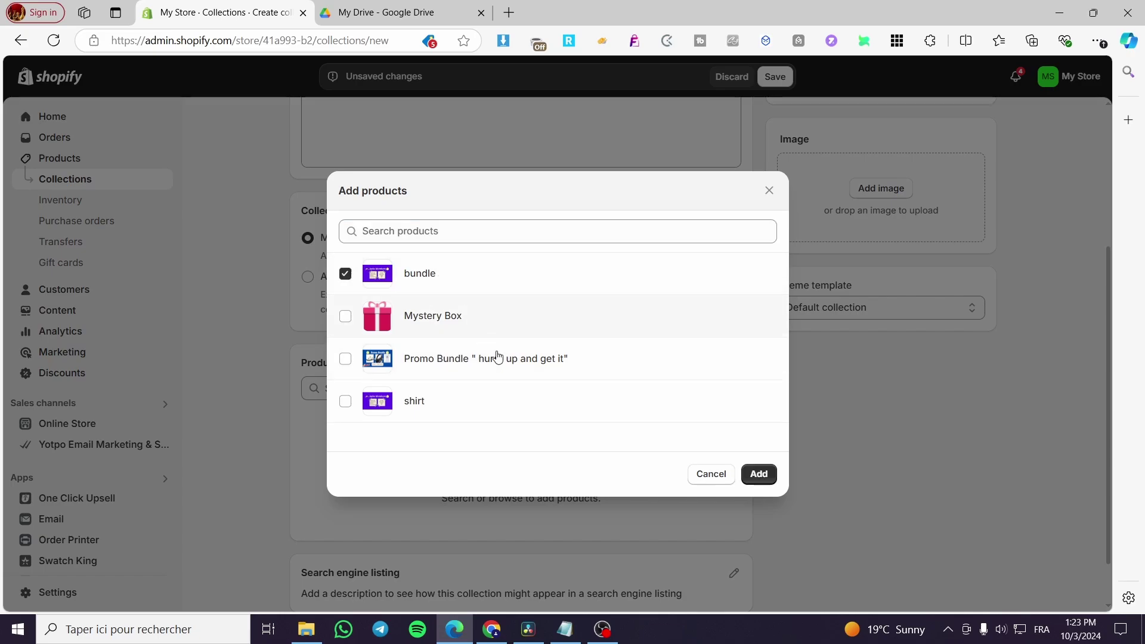
click(759, 475)
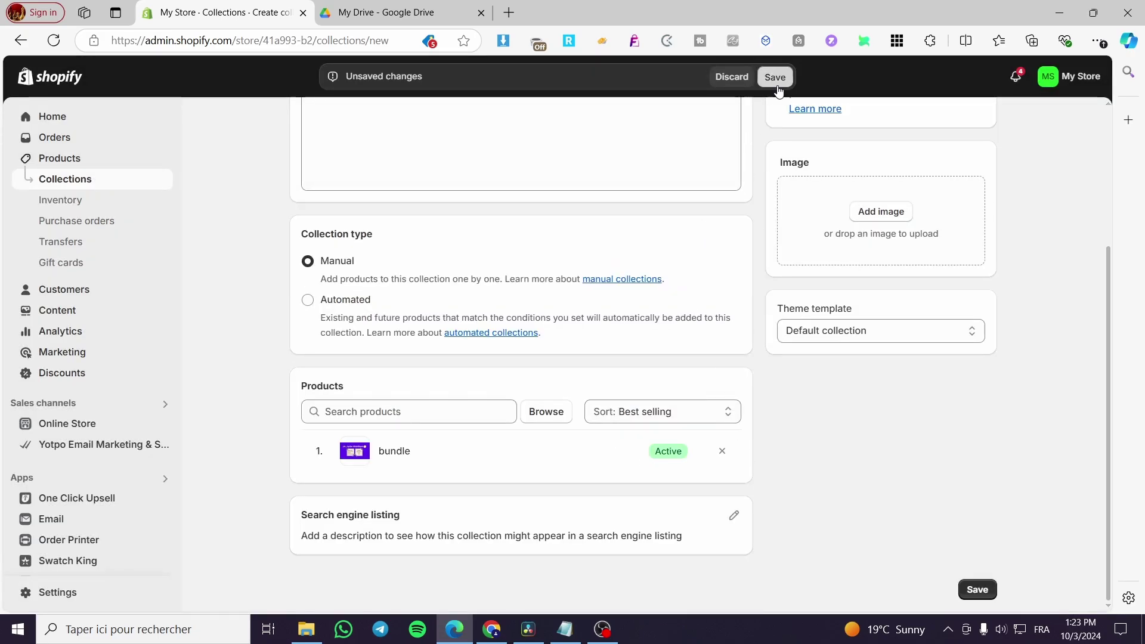
click(775, 76)
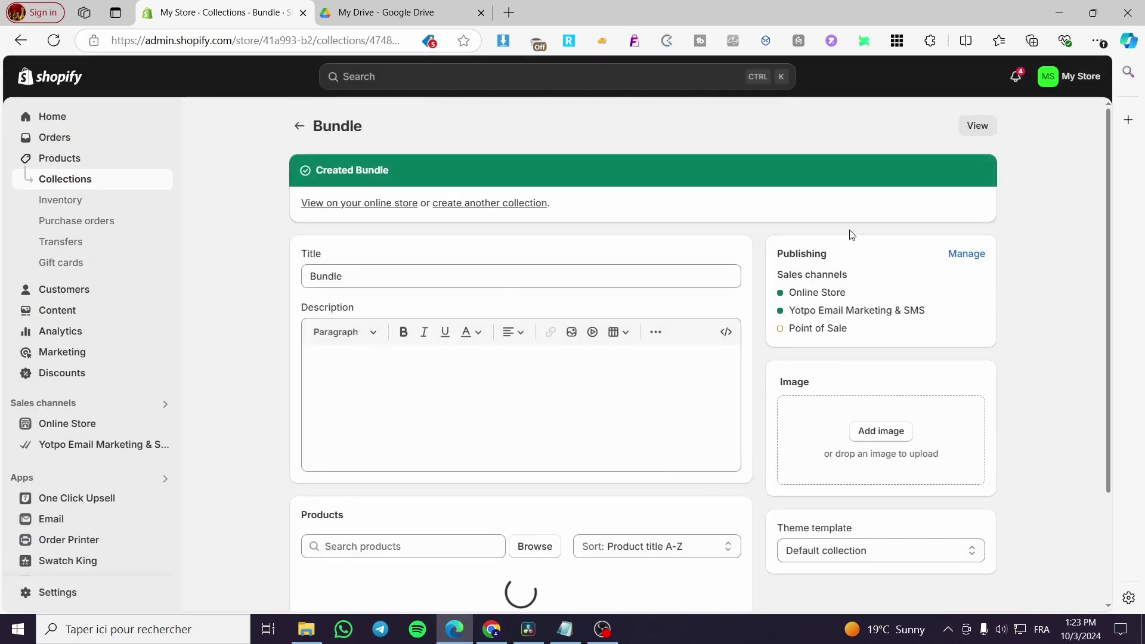
click(300, 126)
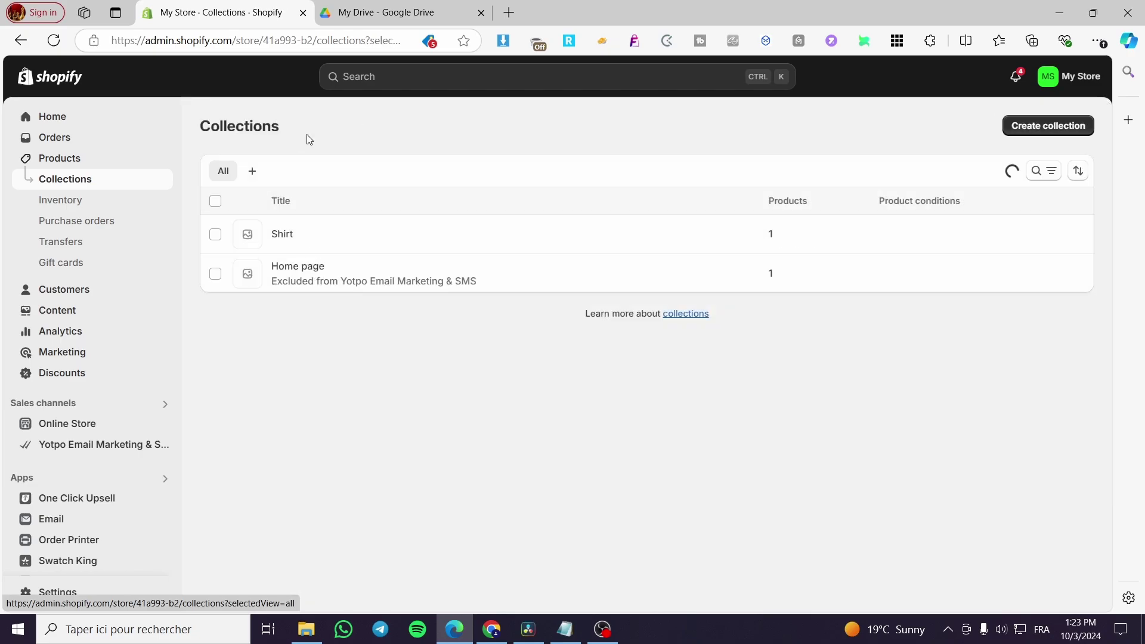
Create and save a manual collection titled Sample containing the Mystery Box product, and return to the collections list
click(1069, 128)
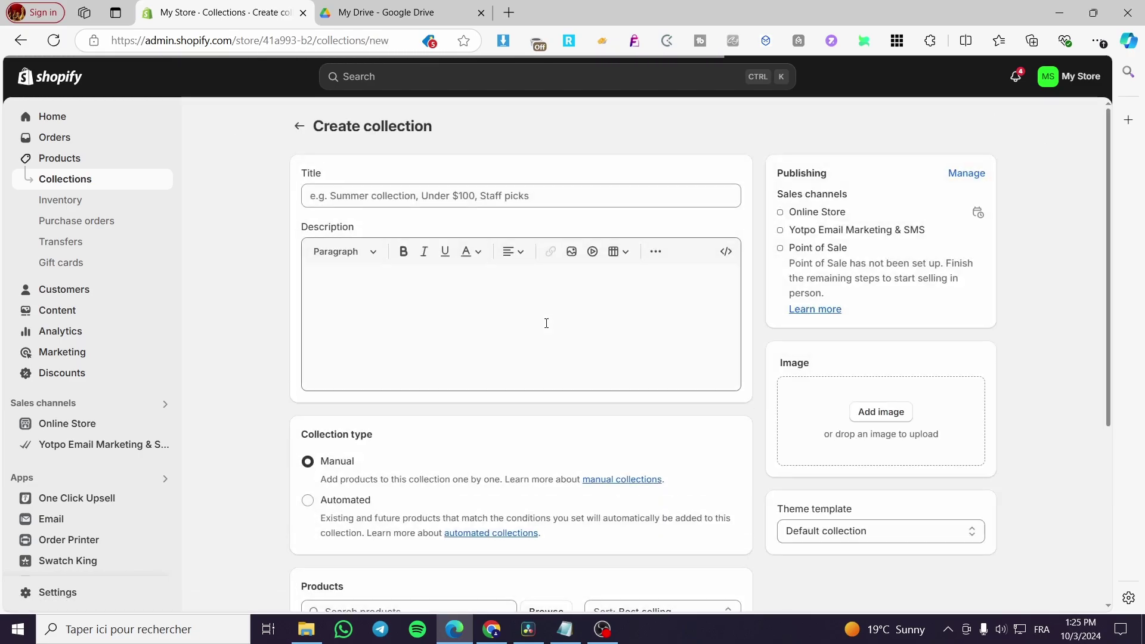
click(434, 192)
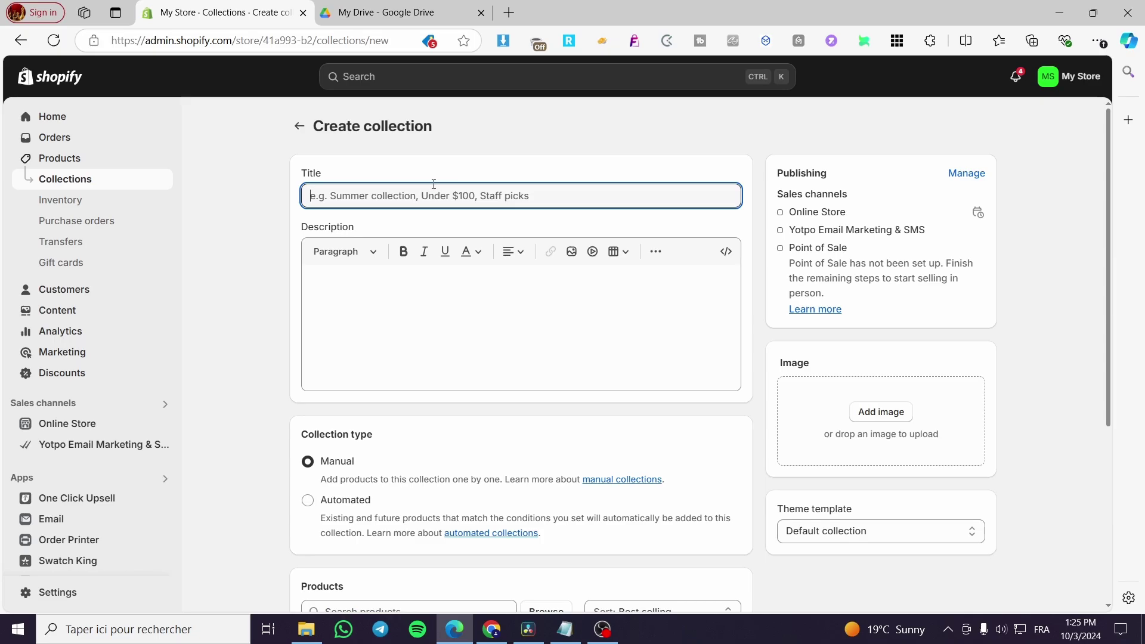
text(Sample)
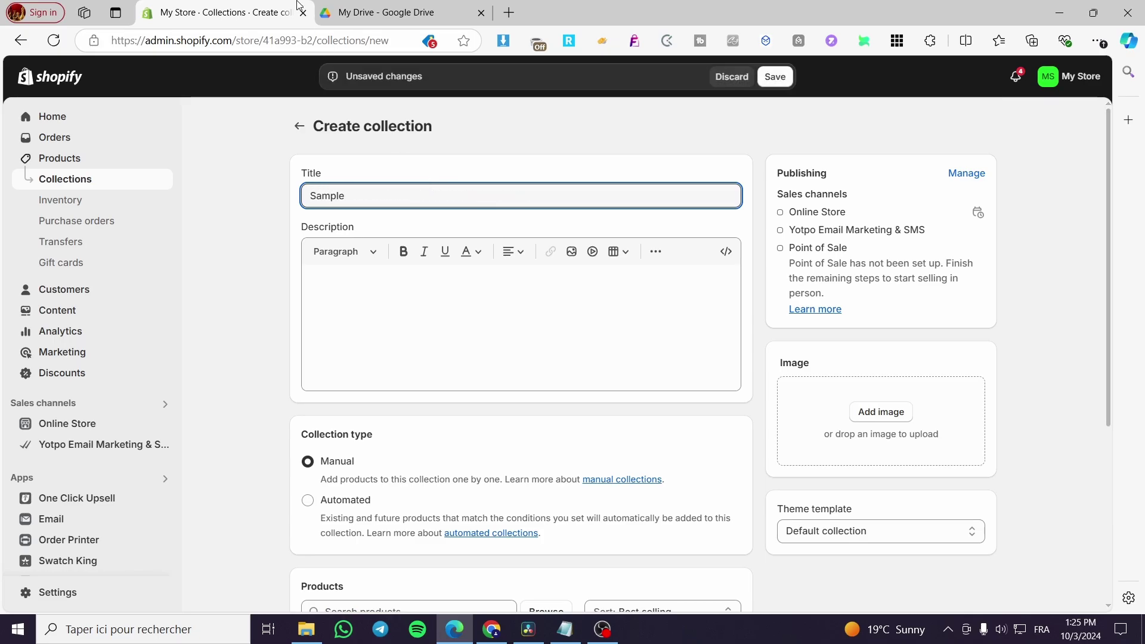
click(396, 293)
scroll(383, 365, down, 5)
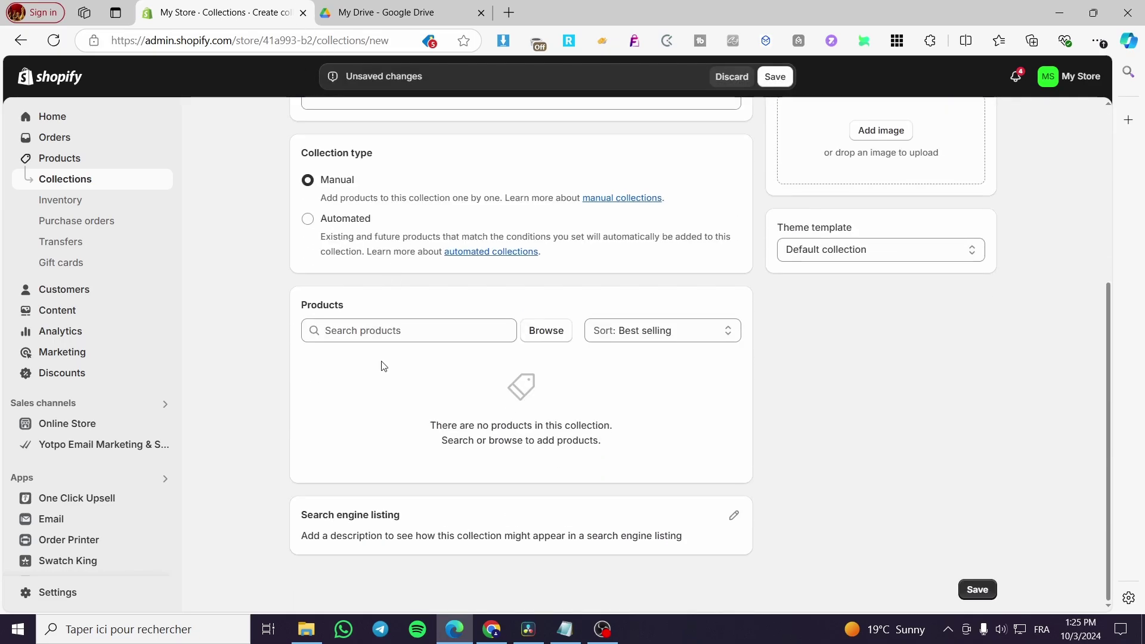
click(552, 332)
click(464, 322)
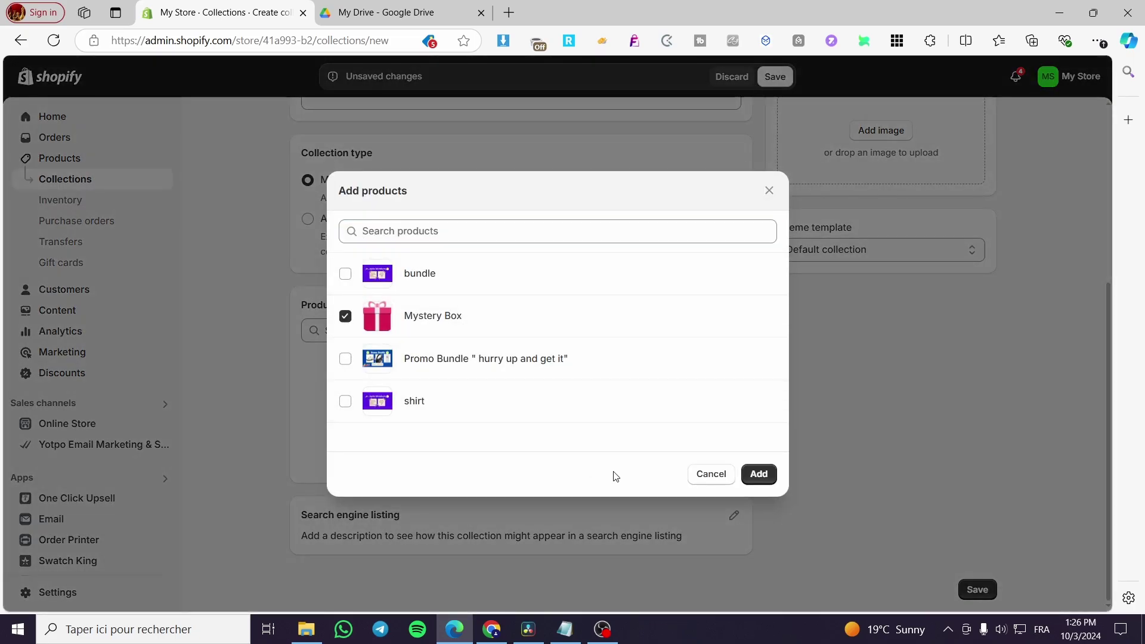
click(759, 474)
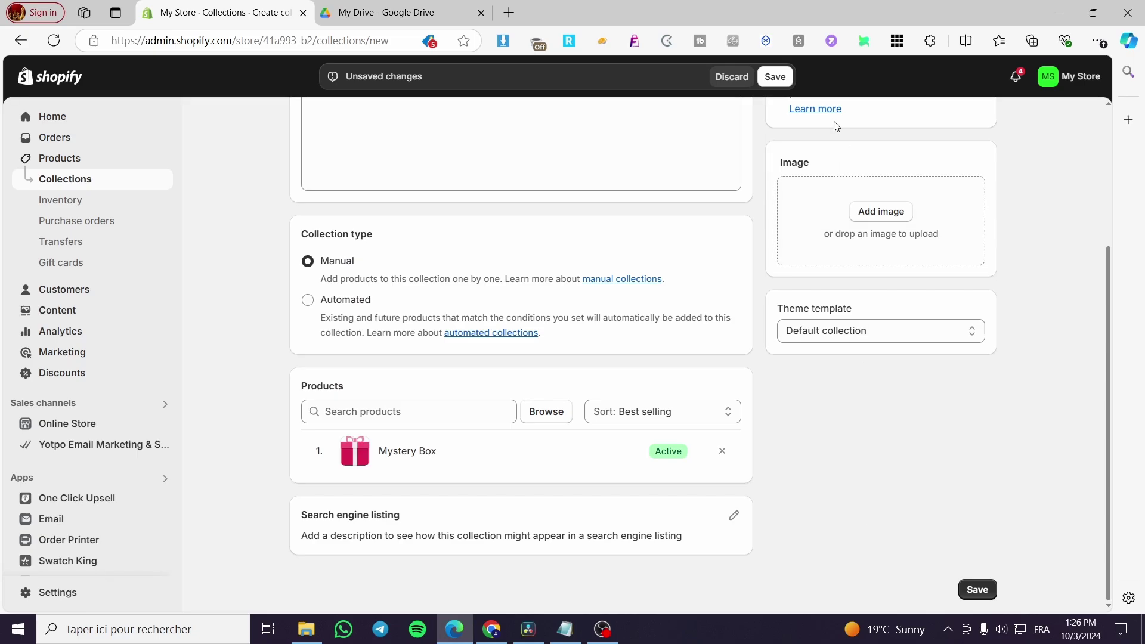
click(773, 76)
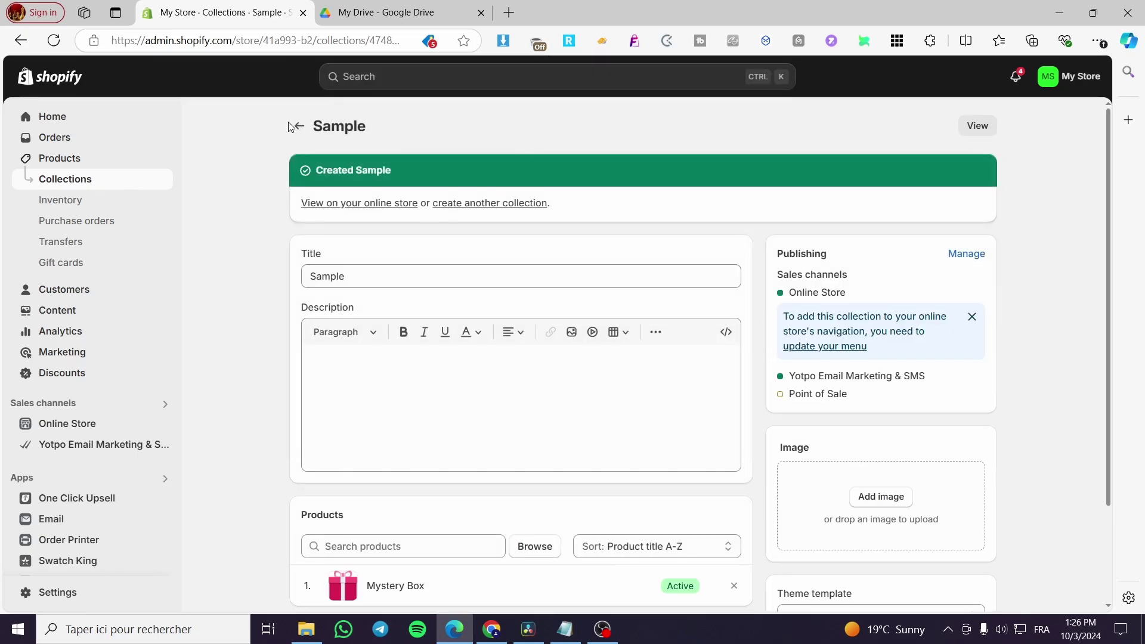
click(290, 126)
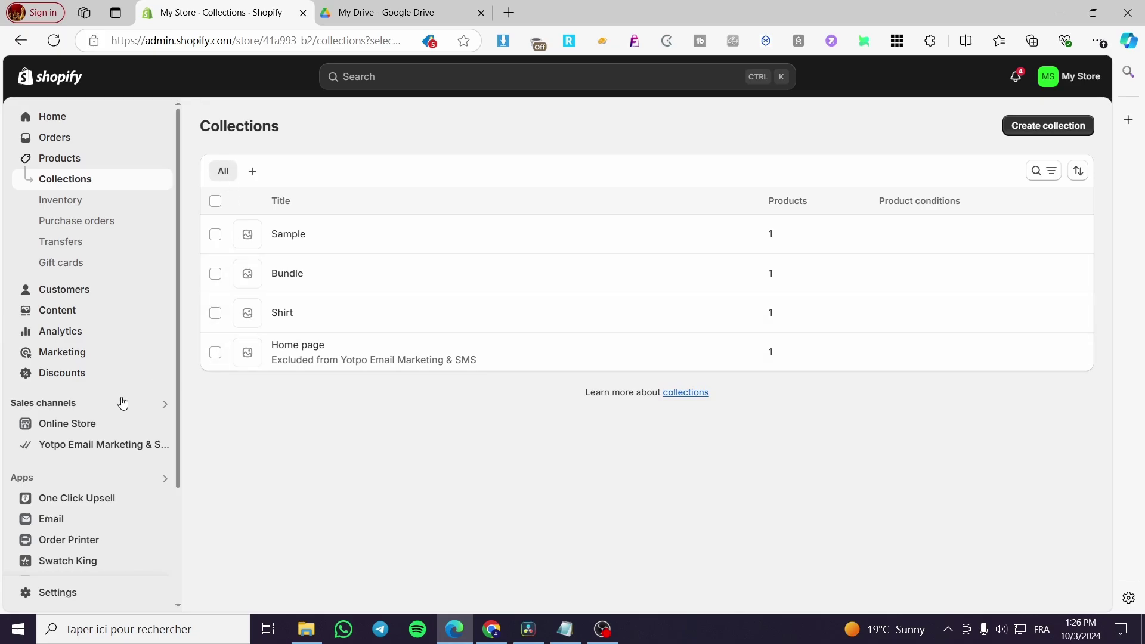
Open the Dawn theme for customization and examine the home page's image banner and Featured collection sections
click(42, 424)
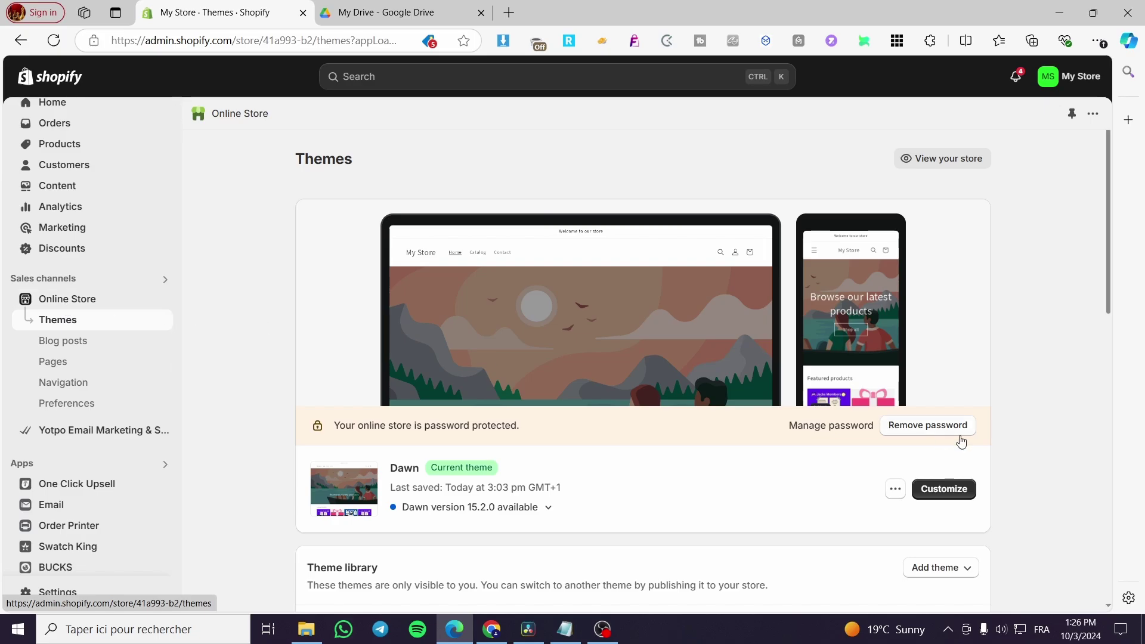
click(955, 491)
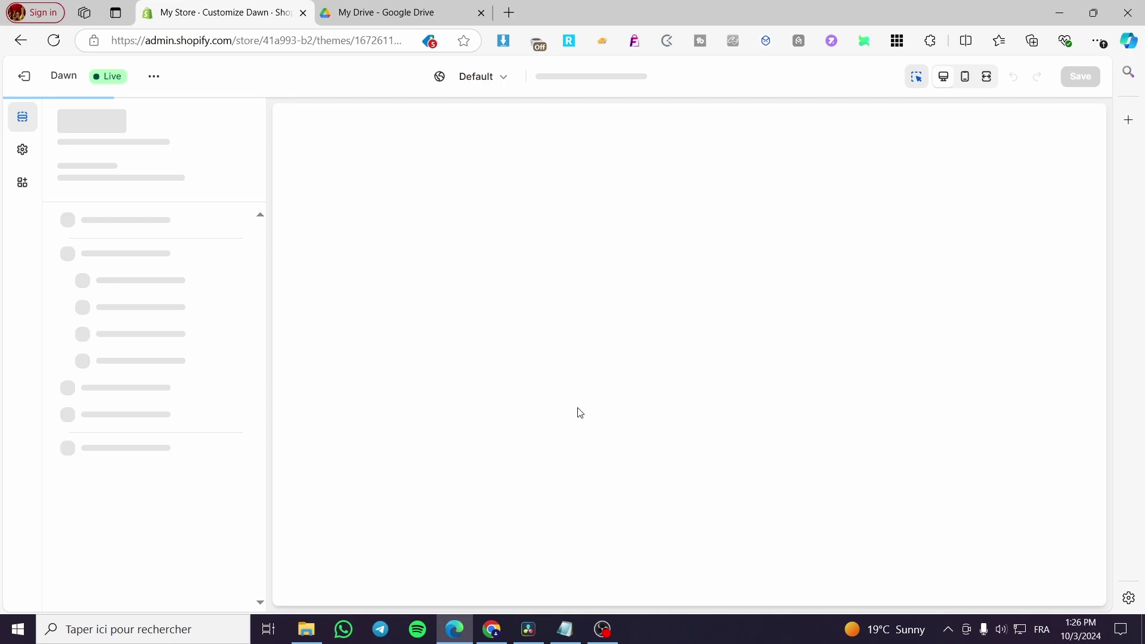
scroll(884, 360, down, 4)
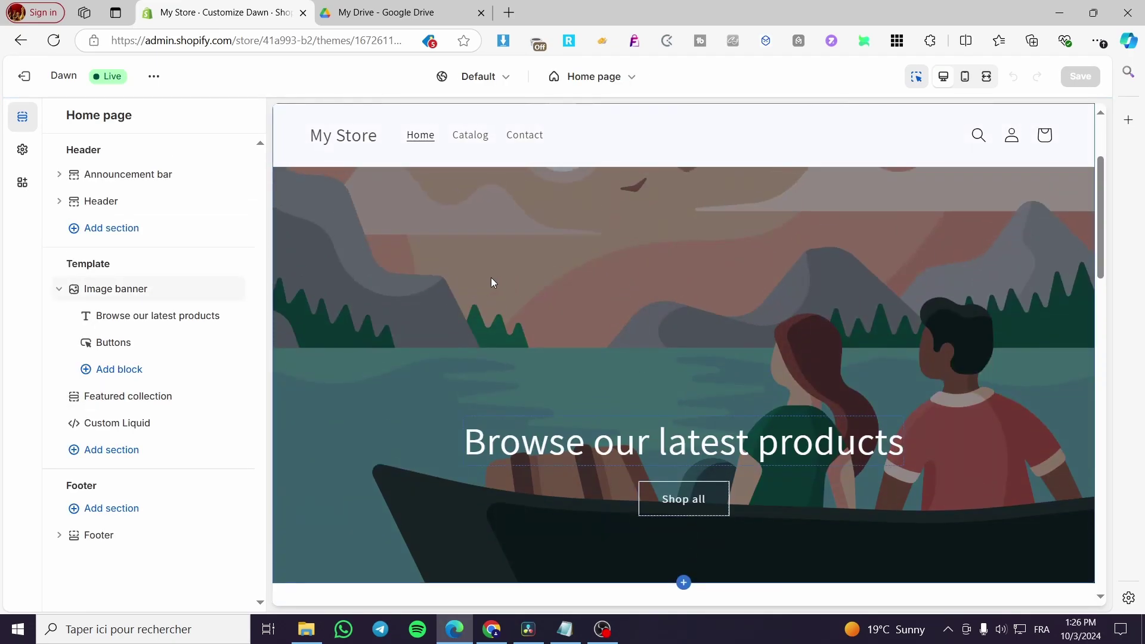
scroll(847, 405, down, 3)
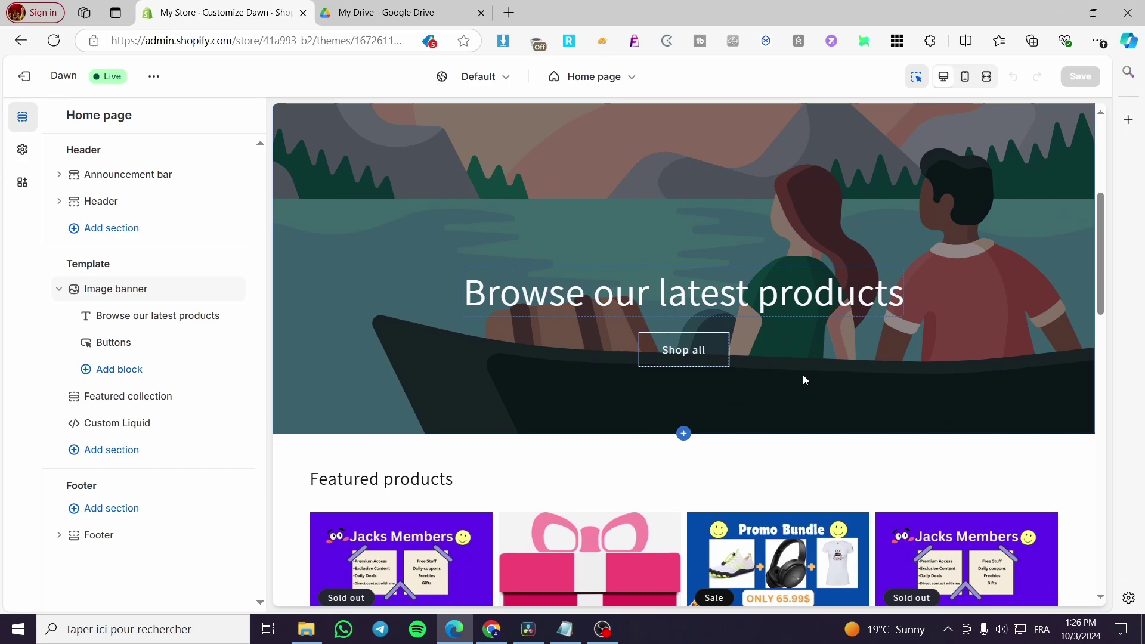
scroll(803, 380, down, 4)
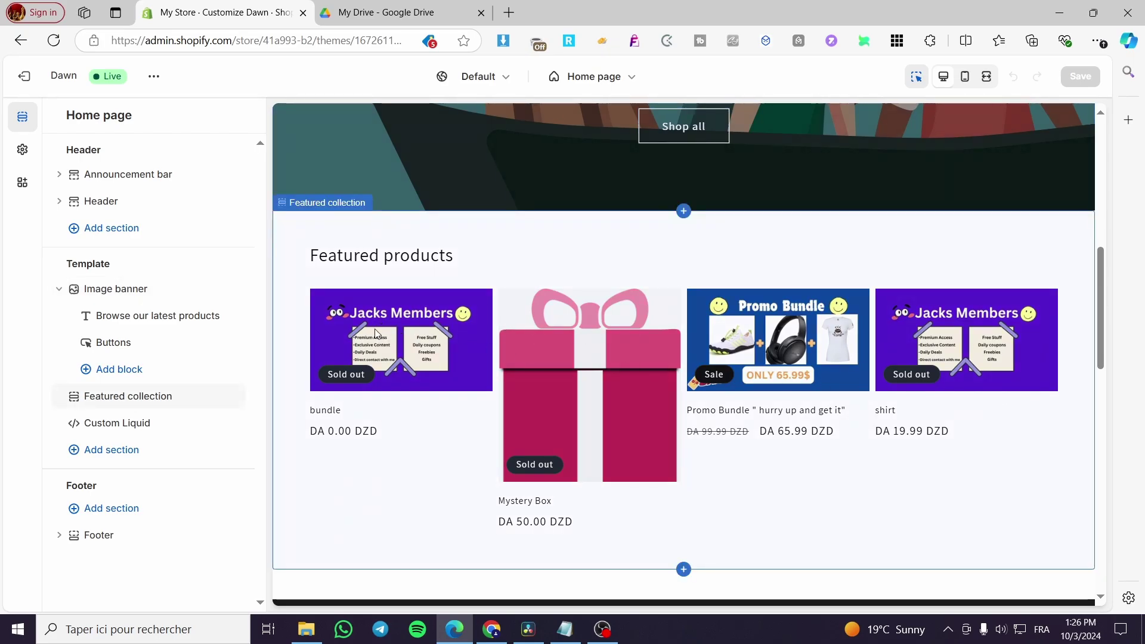
scroll(596, 334, down, 3)
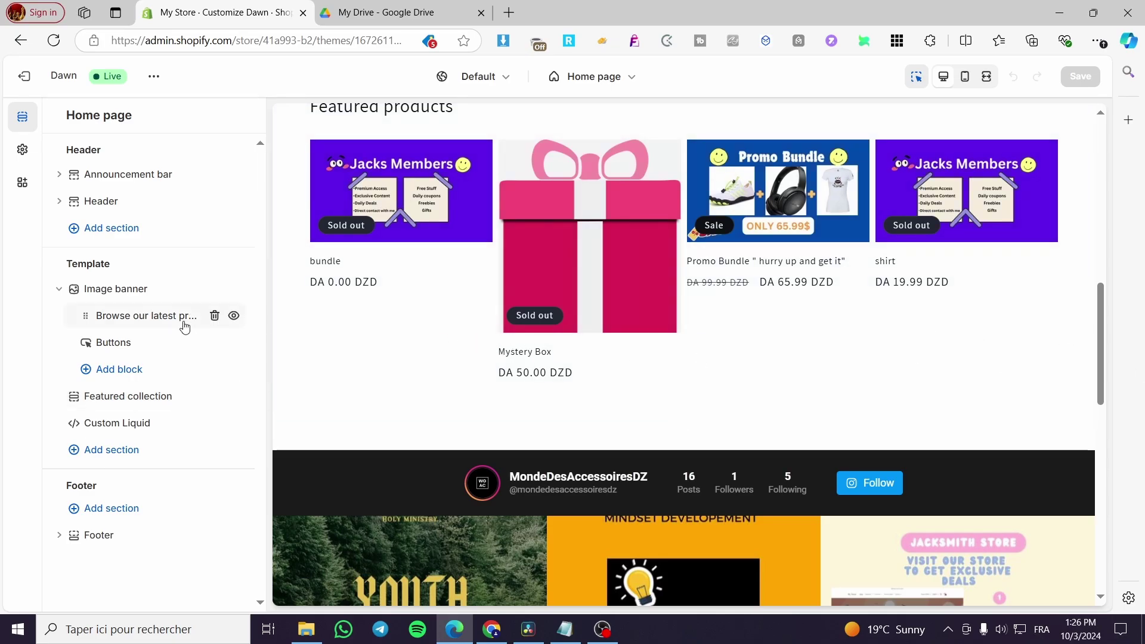
scroll(570, 394, down, 5)
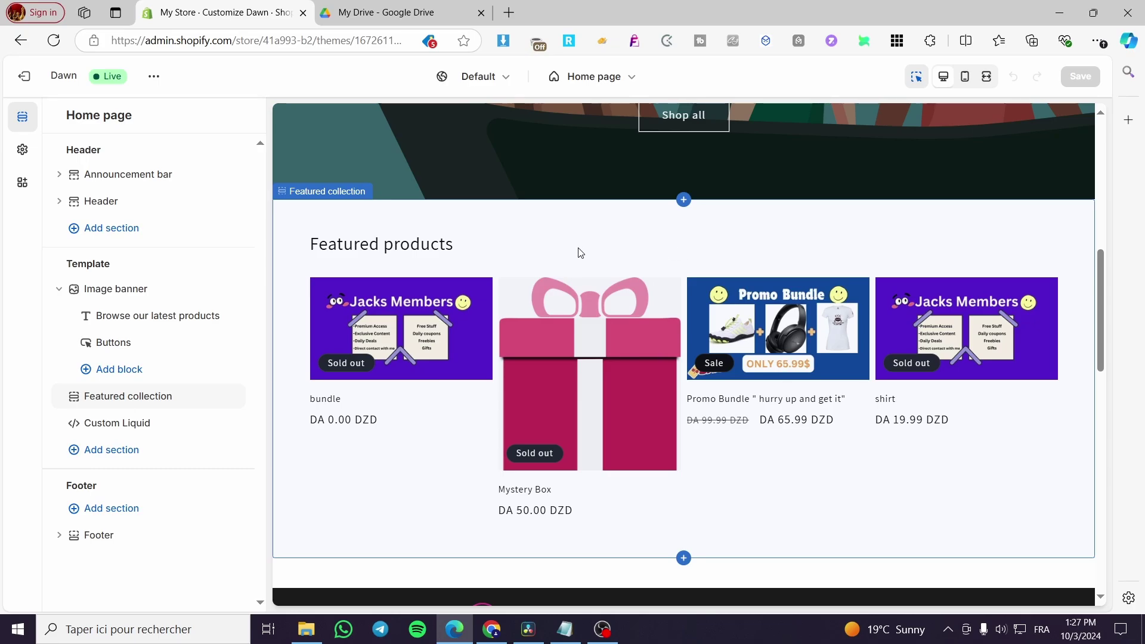
Examine the Custom Liquid section's Instagram feed and the Featured products above it in the home page preview
scroll(578, 252, down, 12)
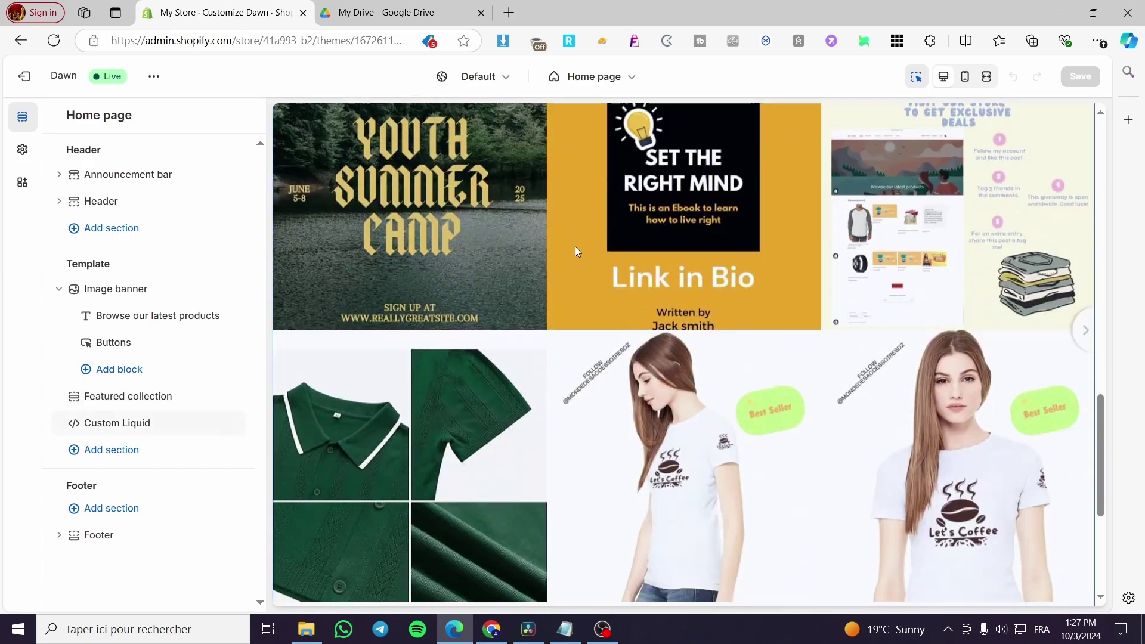
scroll(534, 335, up, 5)
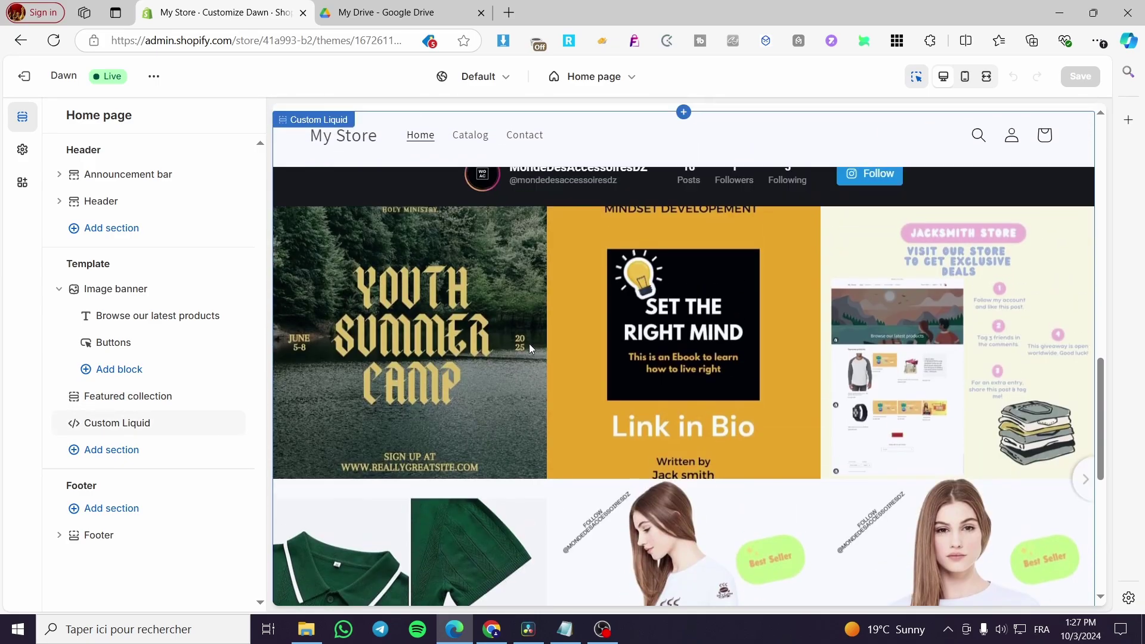
scroll(528, 345, down, 1)
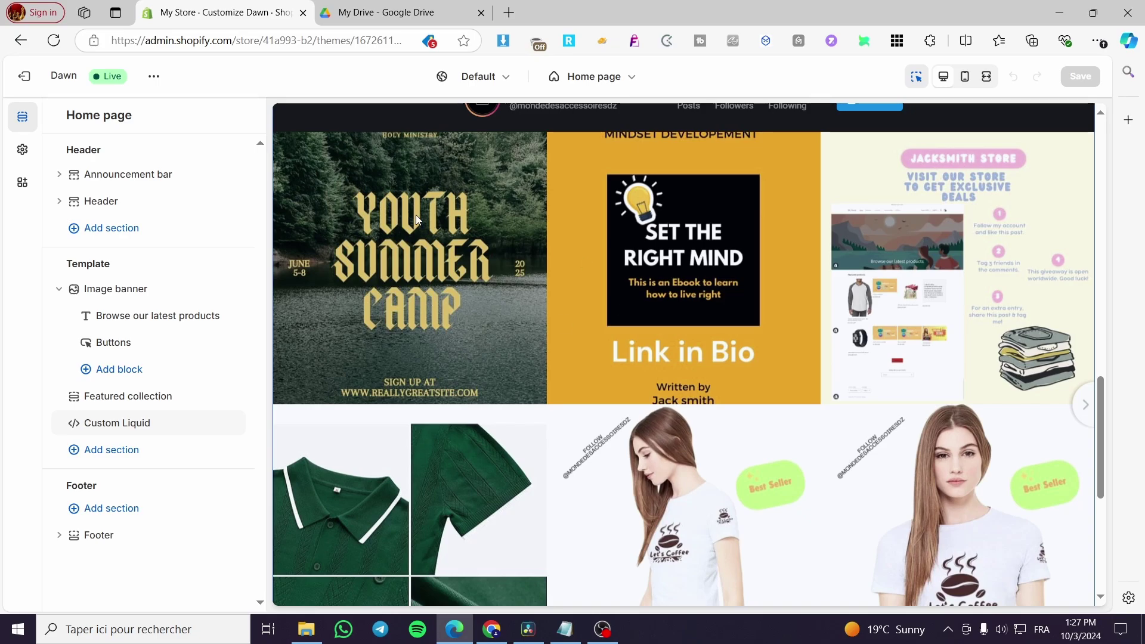
scroll(540, 231, up, 2)
scroll(513, 271, down, 2)
scroll(634, 417, down, 5)
scroll(654, 449, up, 3)
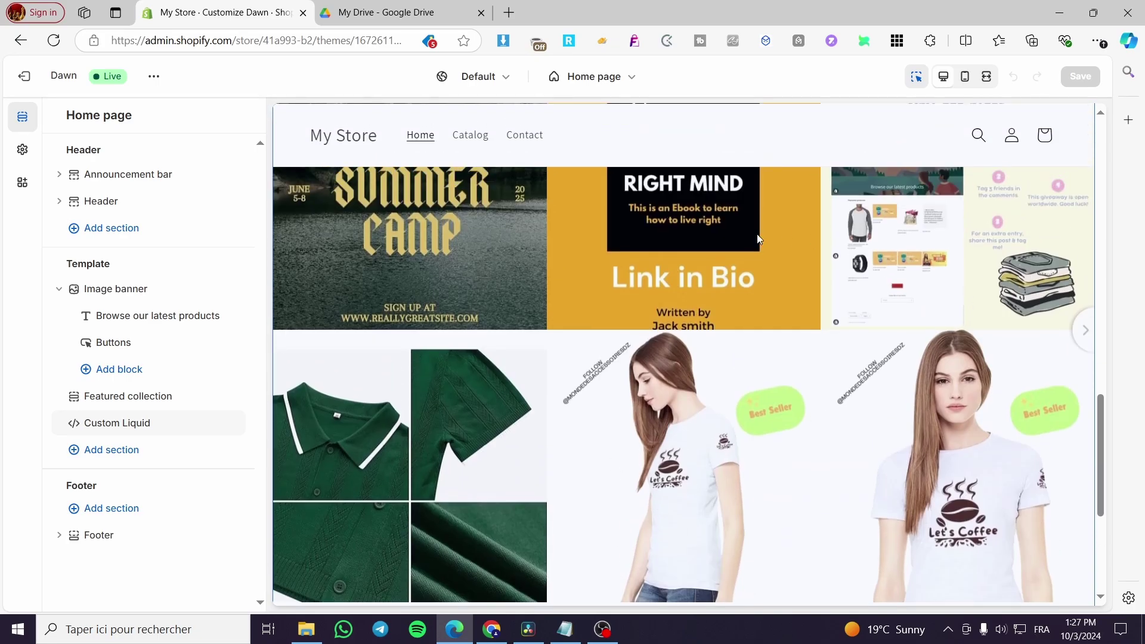
scroll(817, 467, up, 6)
scroll(662, 410, down, 5)
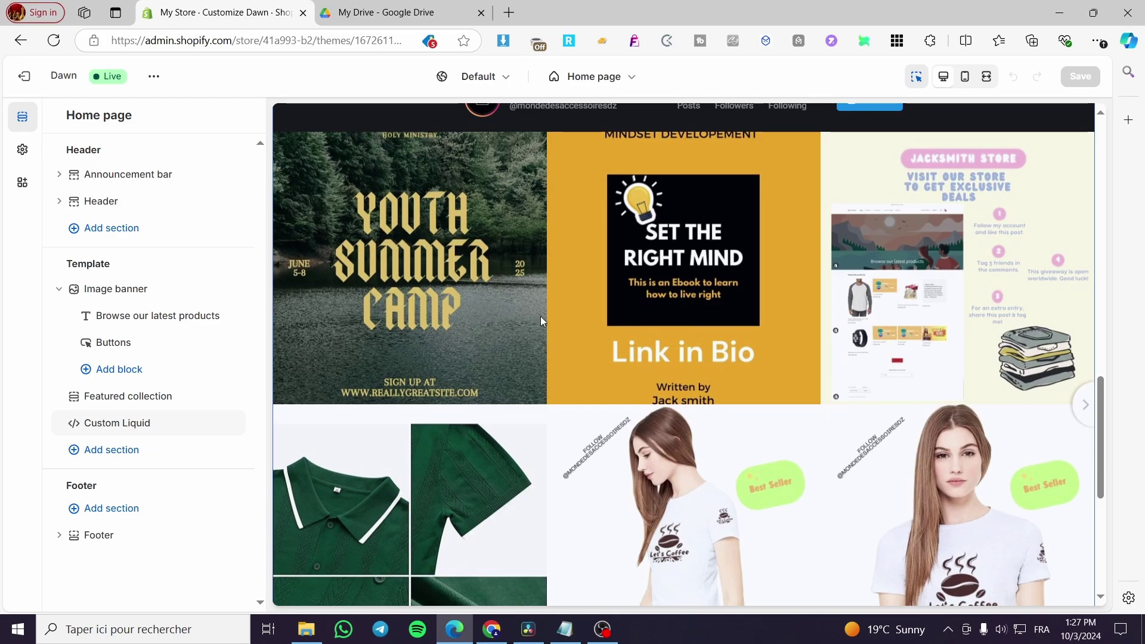
scroll(493, 455, up, 5)
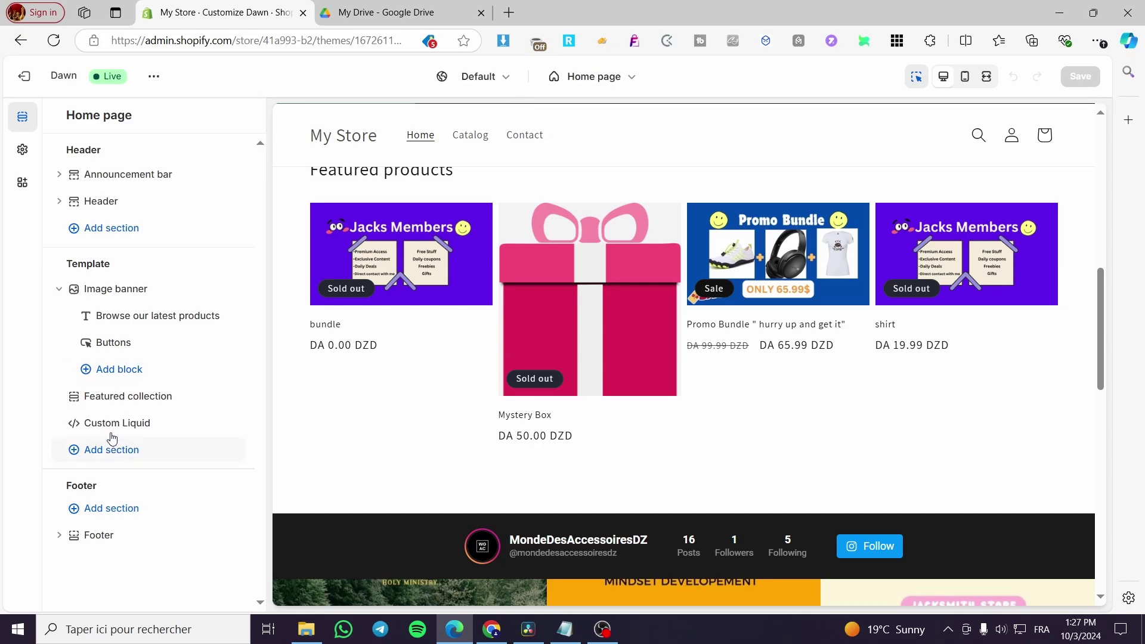
Add a Featured collection section to the home page template below the Custom Liquid section
click(120, 450)
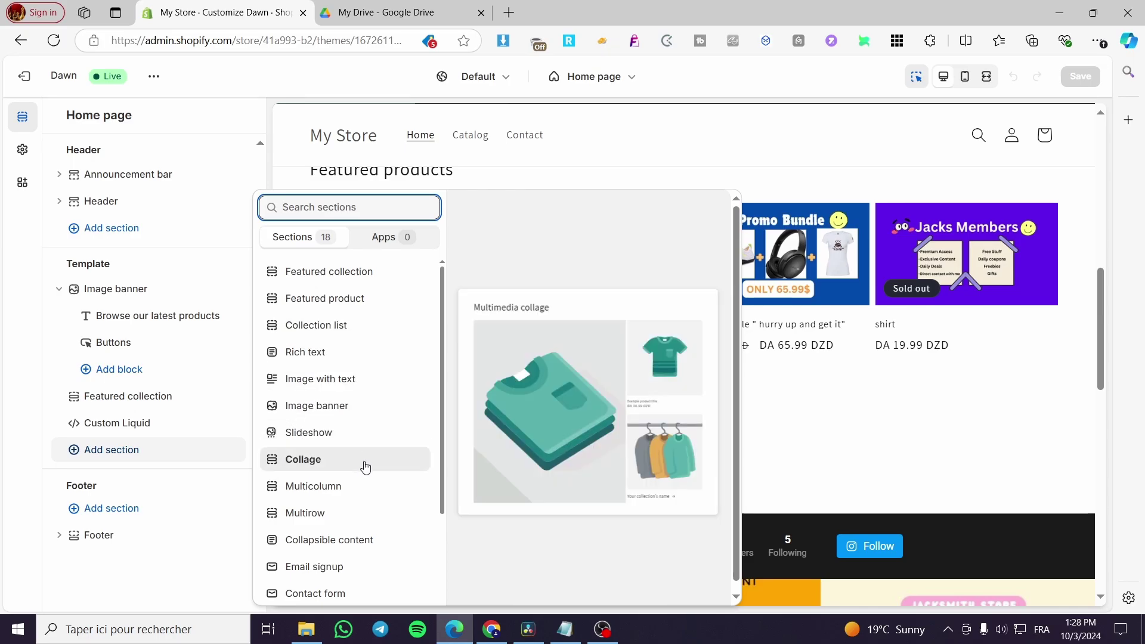
scroll(365, 467, down, 1)
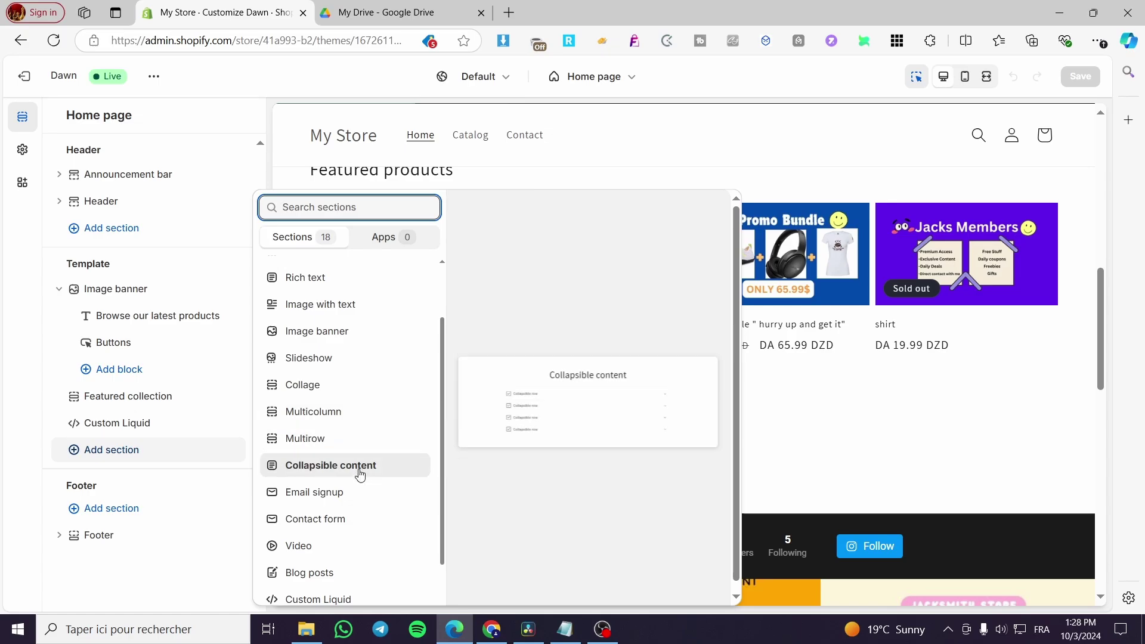
scroll(359, 468, down, 1)
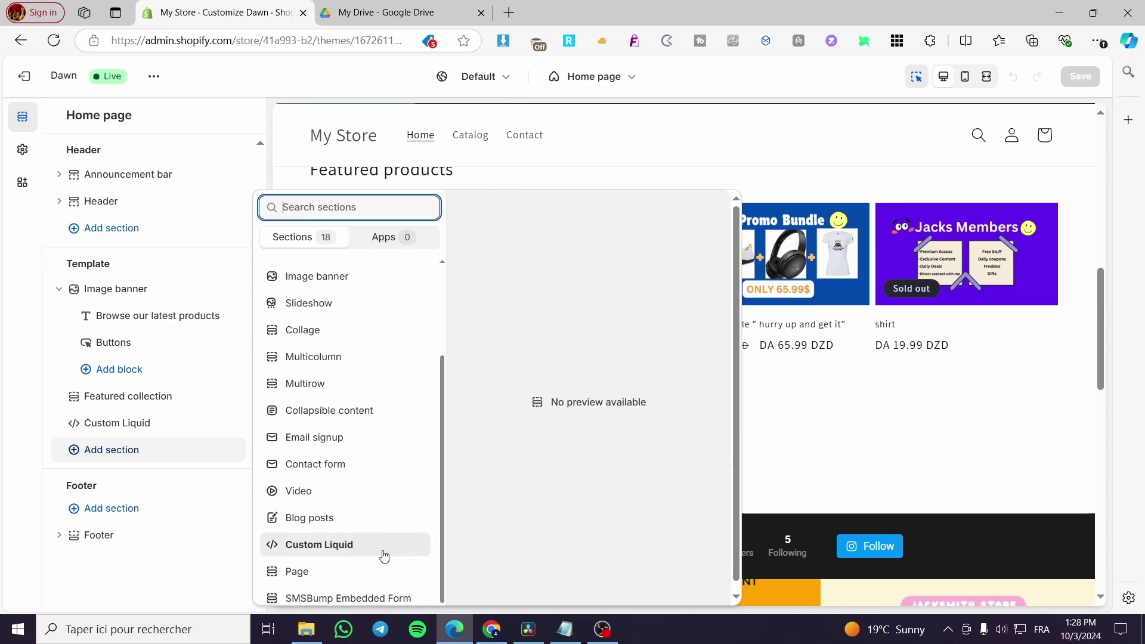
scroll(384, 557, up, 3)
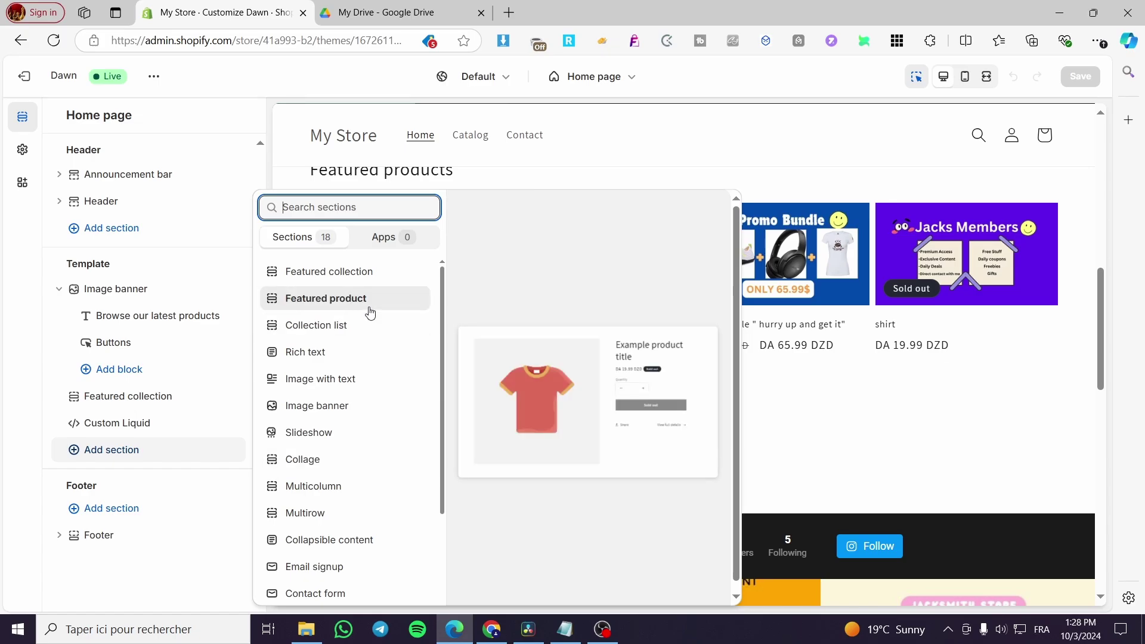
click(378, 277)
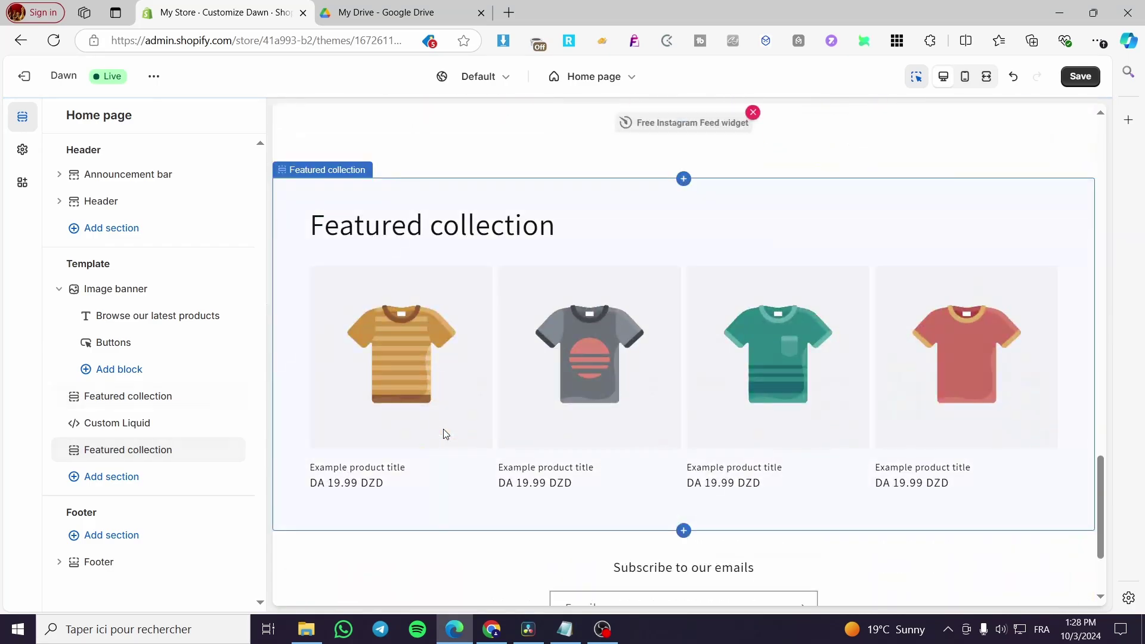
Set the new Featured collection section to show a maximum of 8 products in 6 columns on desktop
drag(72, 450, 98, 455)
click(99, 453)
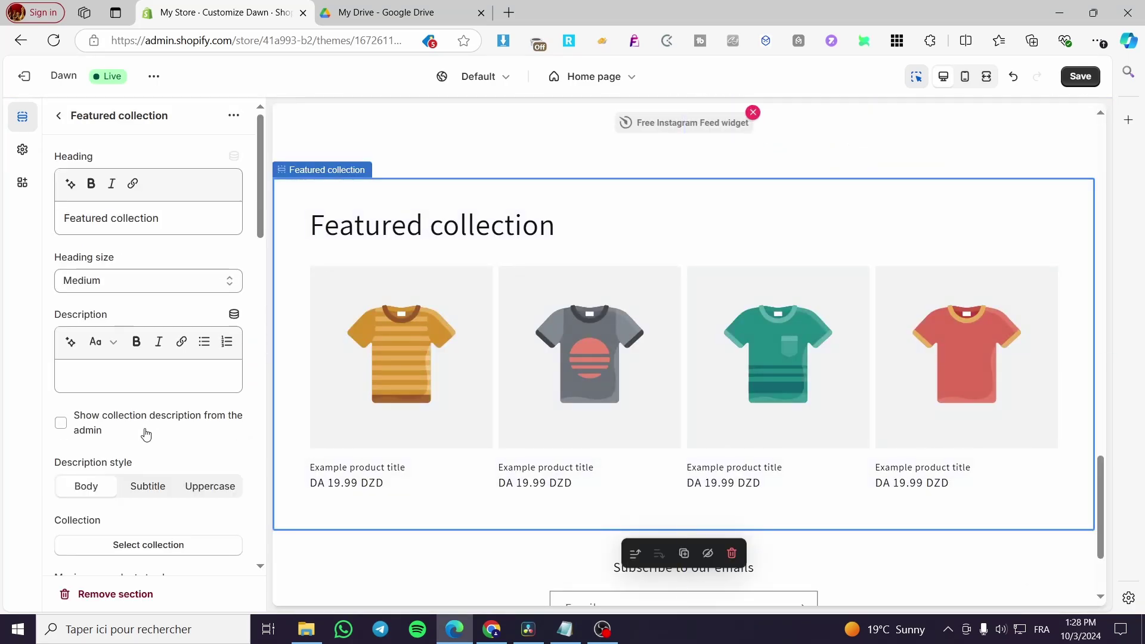
scroll(139, 316, down, 4)
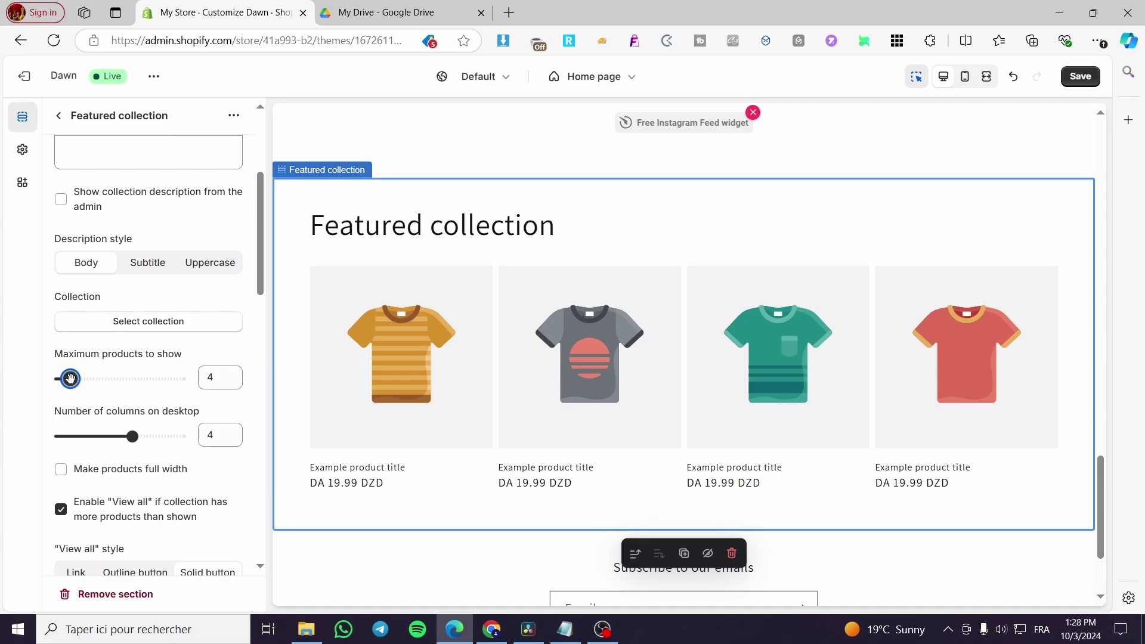
drag(71, 379, 92, 378)
scroll(678, 474, down, 3)
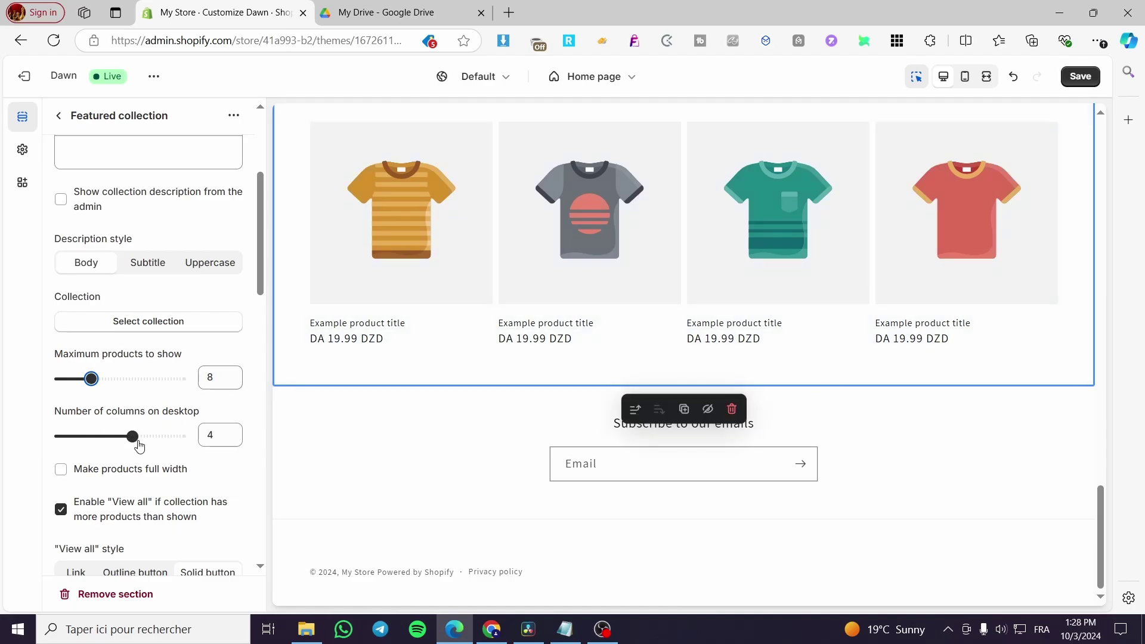
drag(132, 436, 180, 436)
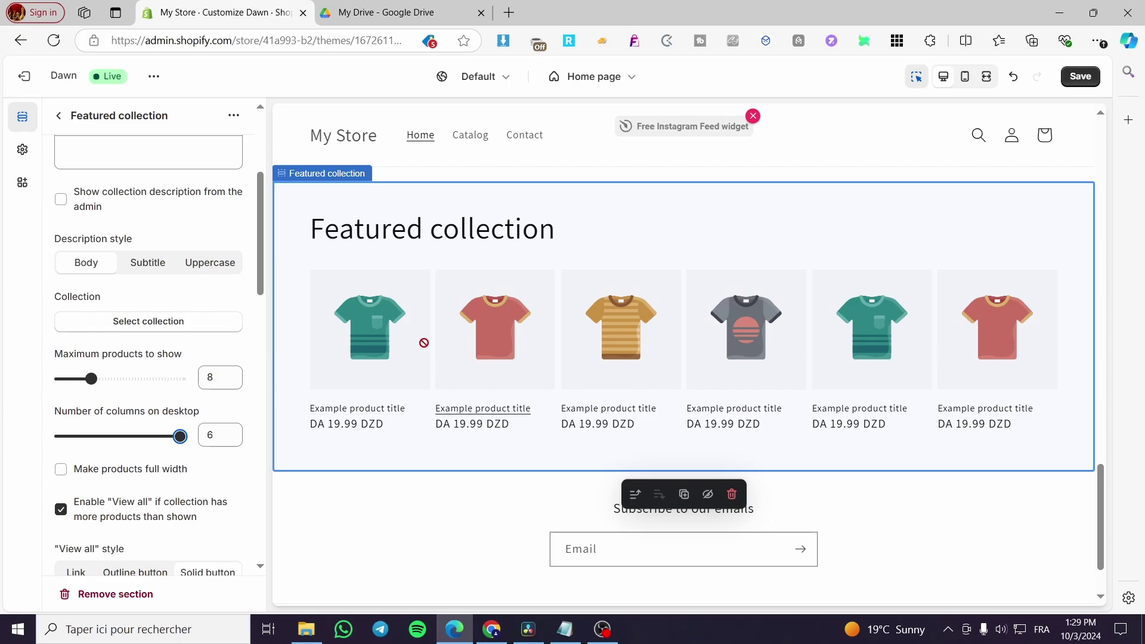
scroll(185, 484, down, 1)
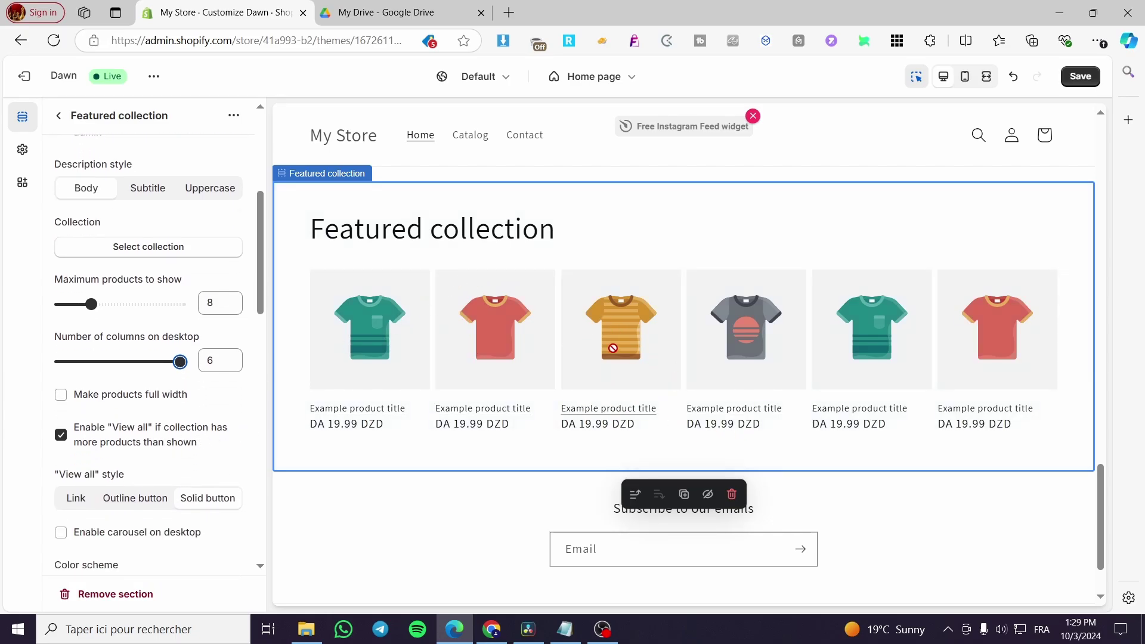
Try the Home page, Bundle, Sample and Shirt collections in the new section and close the collection selection without applying any
click(157, 252)
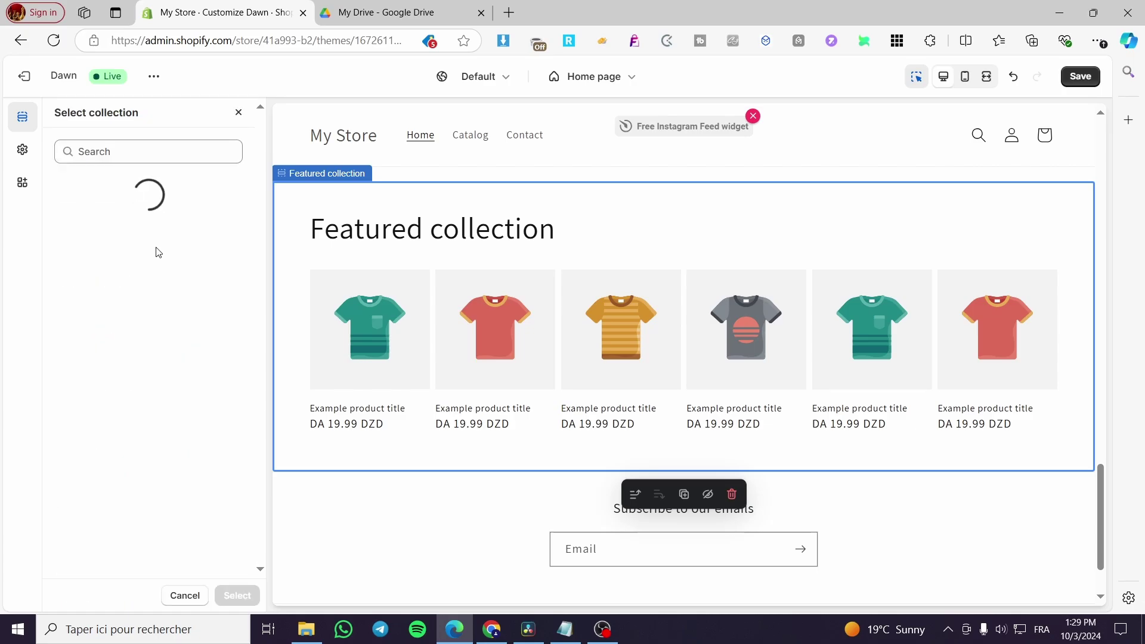
click(71, 281)
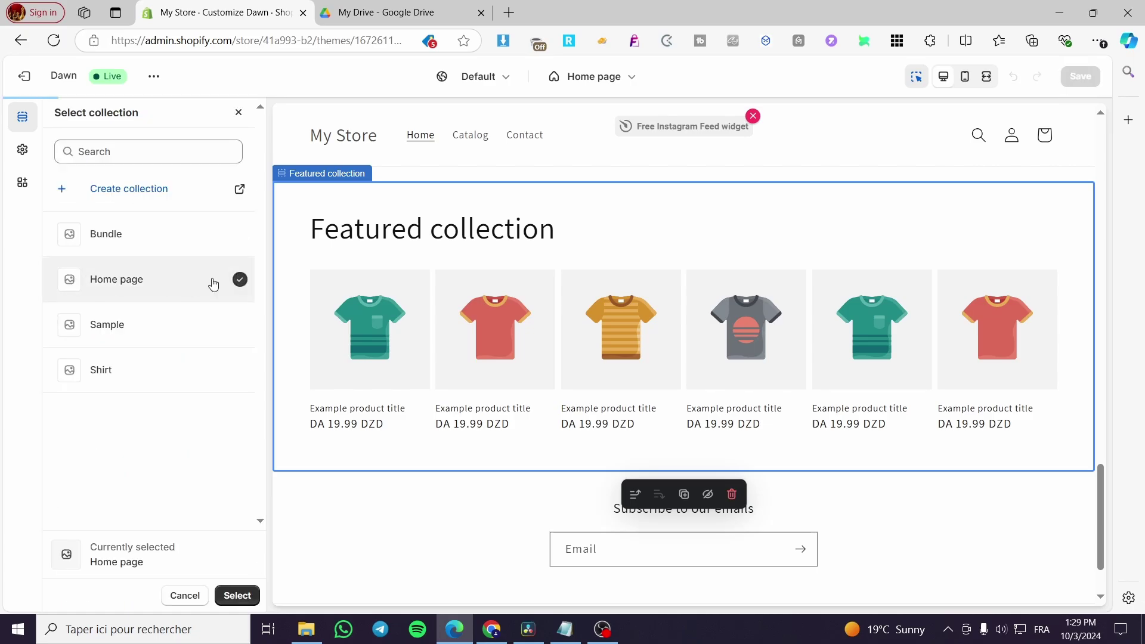
click(117, 250)
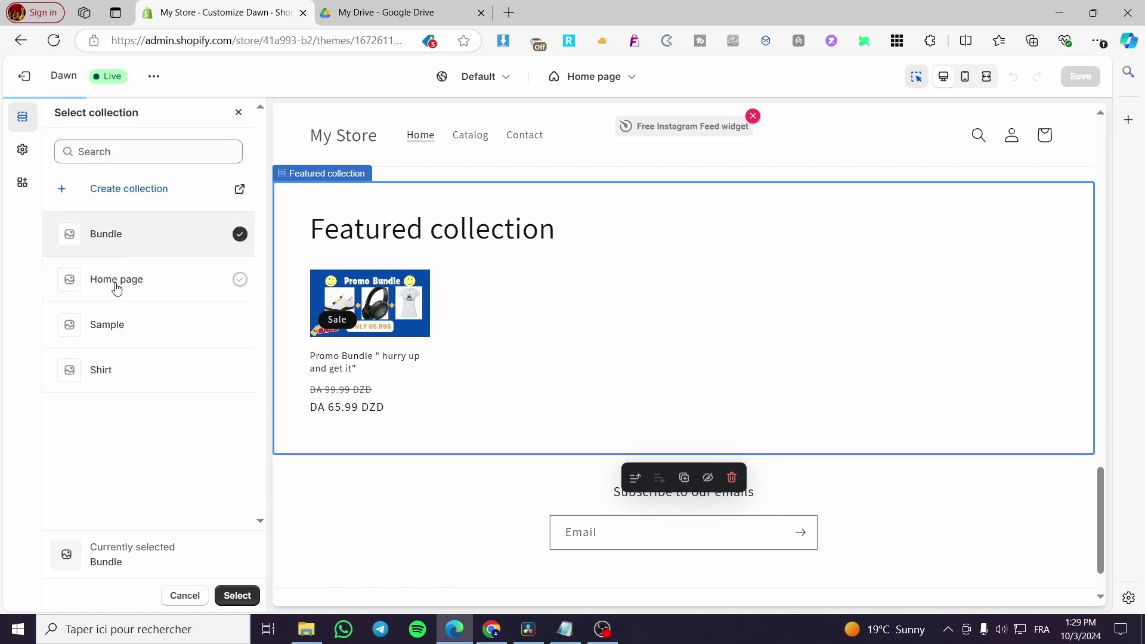
click(148, 321)
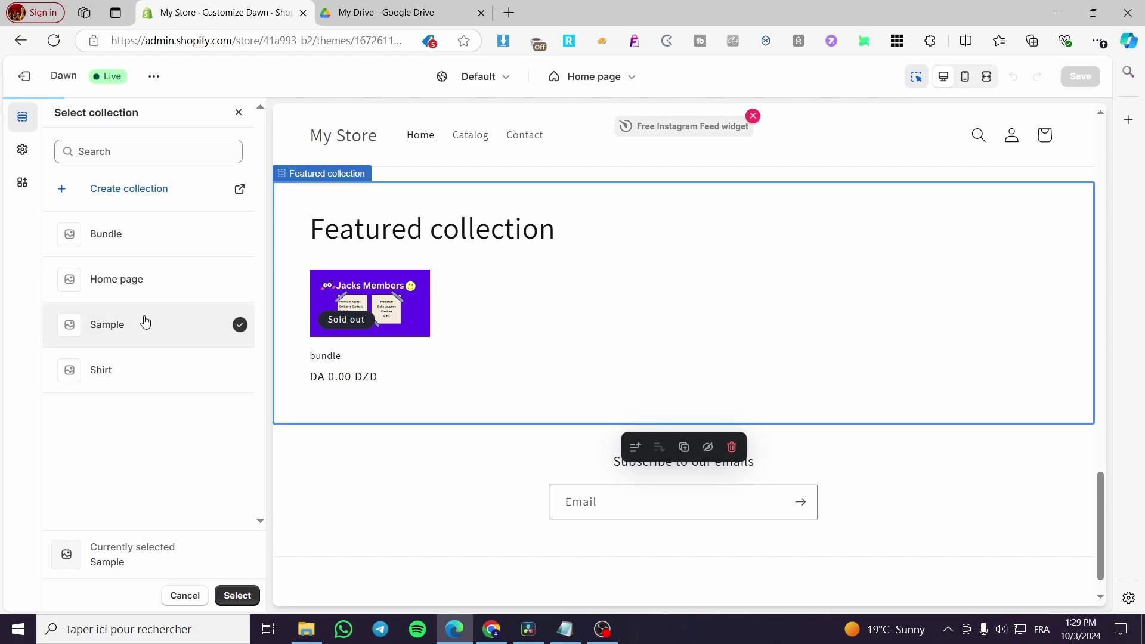
click(149, 279)
click(153, 235)
click(120, 365)
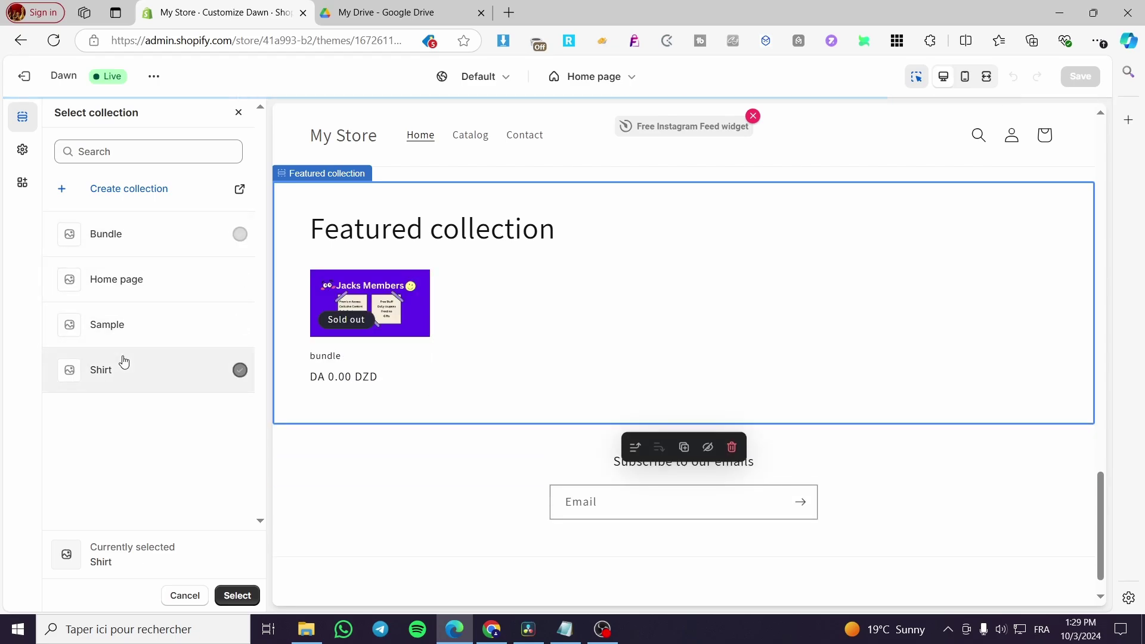
click(238, 114)
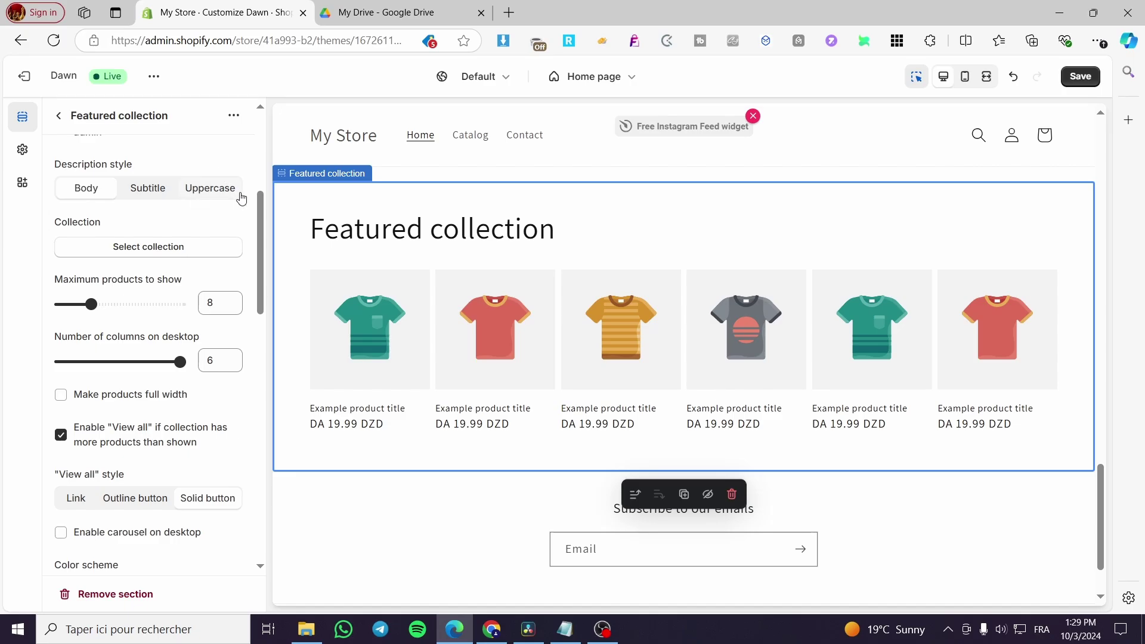
Return to the home page's section list and add another Featured collection section at the end of the template
click(59, 116)
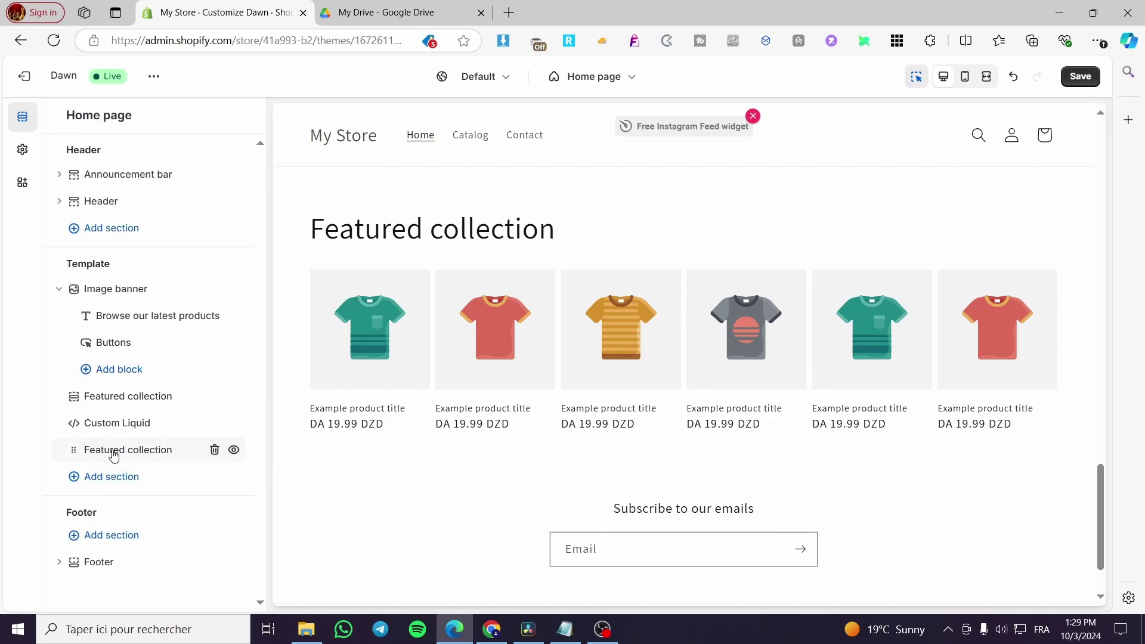
click(87, 475)
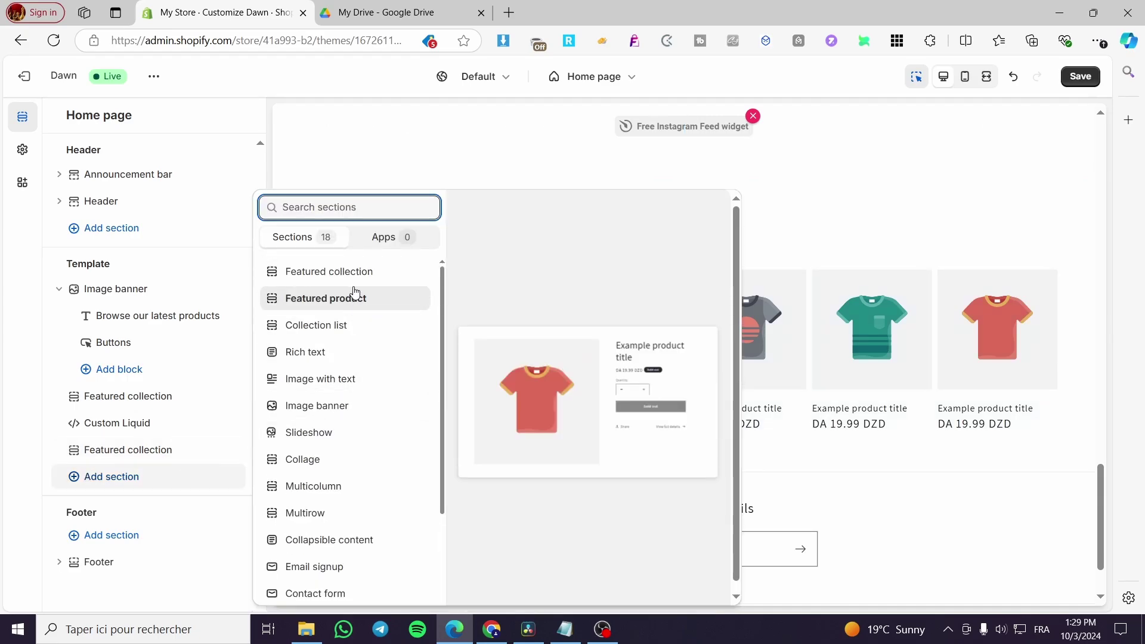
click(352, 276)
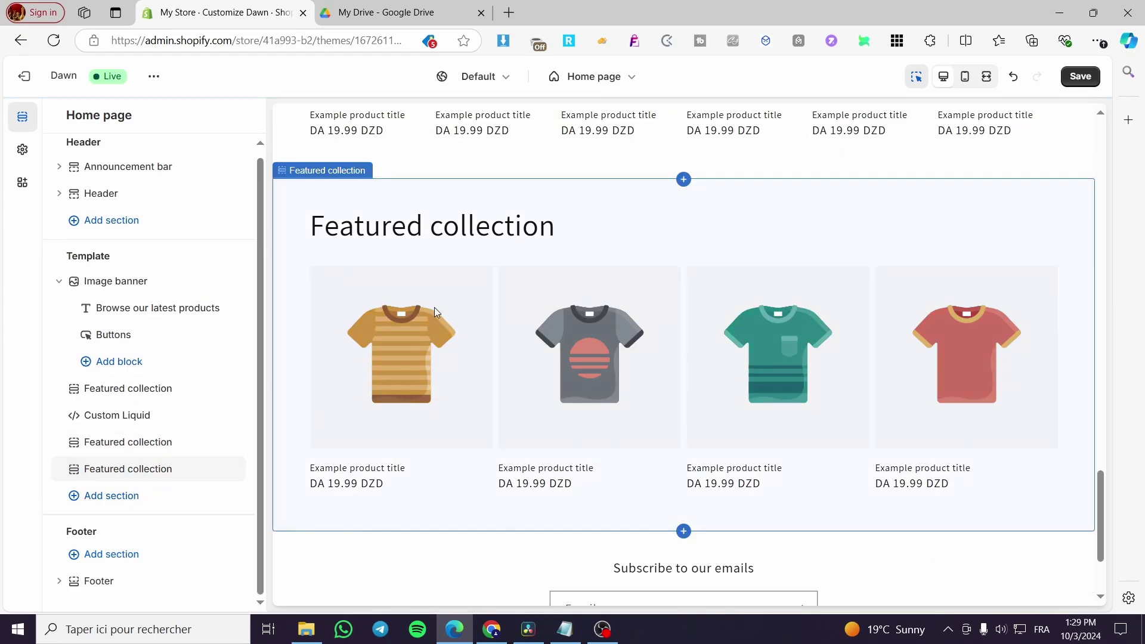
Give the last Featured collection section a maximum of 8 products and 6 desktop columns
click(116, 470)
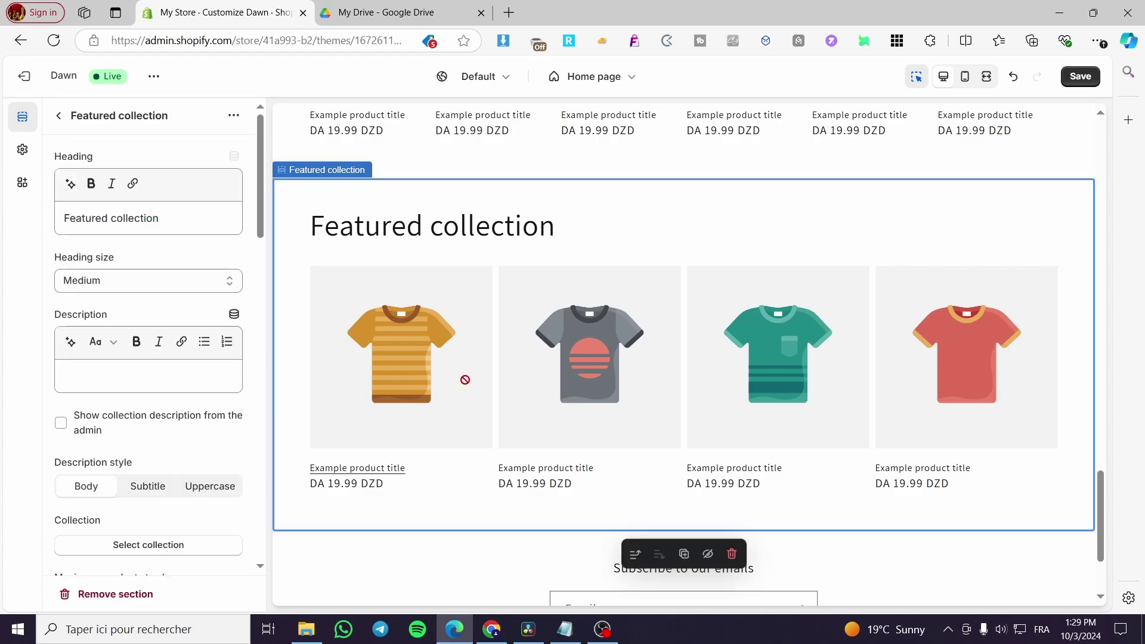
scroll(115, 445, down, 1)
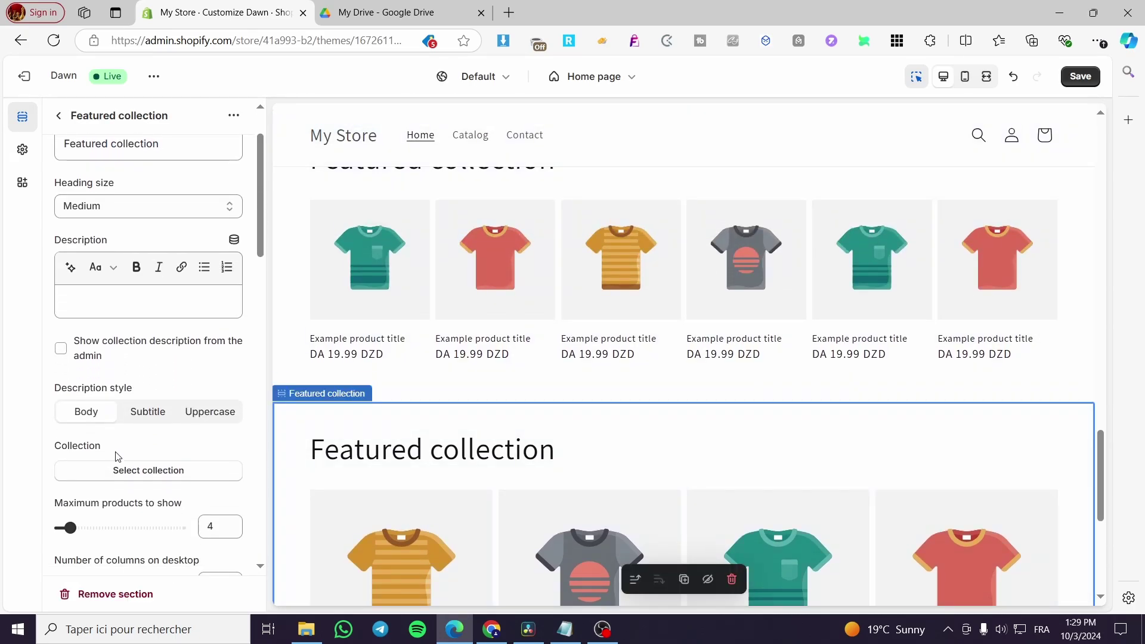
drag(71, 527, 92, 527)
scroll(149, 471, down, 2)
drag(137, 436, 178, 436)
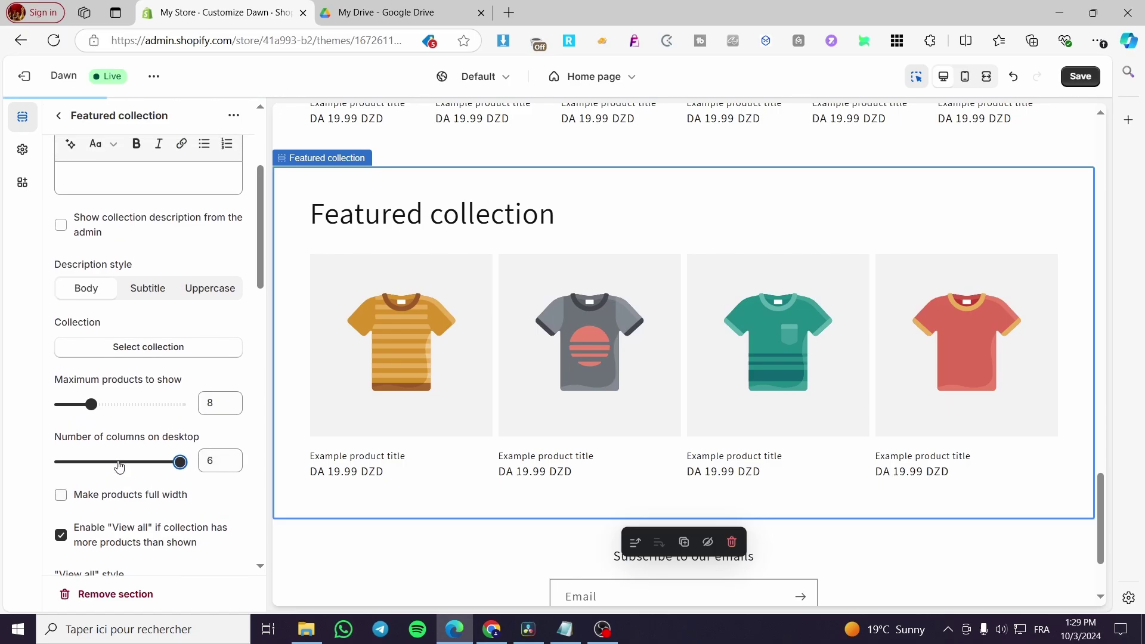
Clear the heading text of the last Featured collection section
scroll(127, 424, up, 5)
triple_click(174, 218)
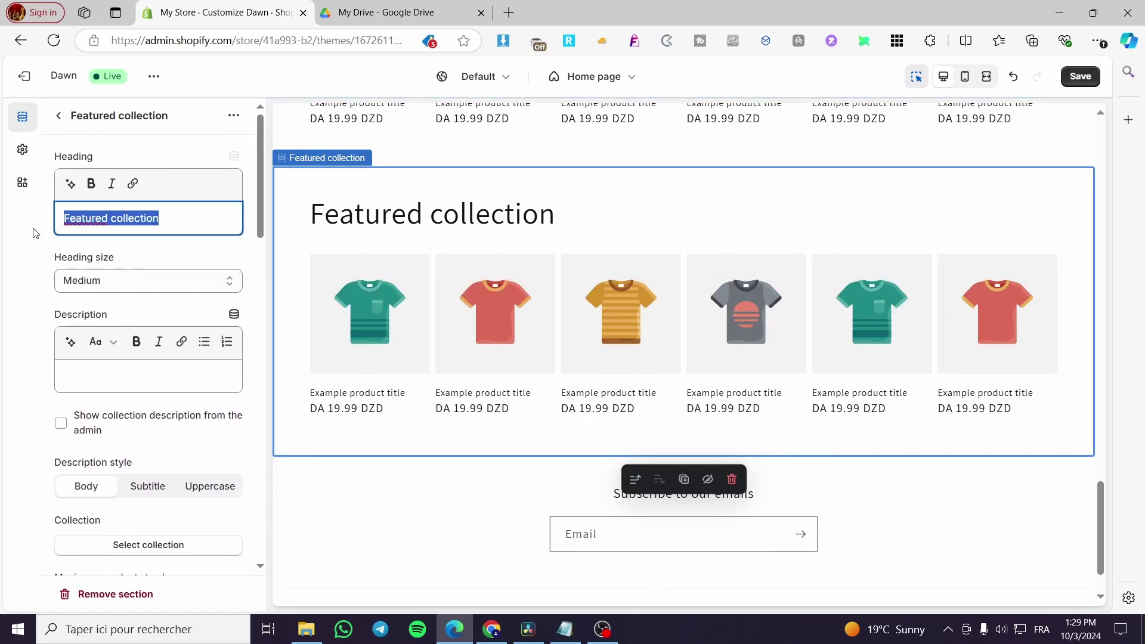
key(BackSpace)
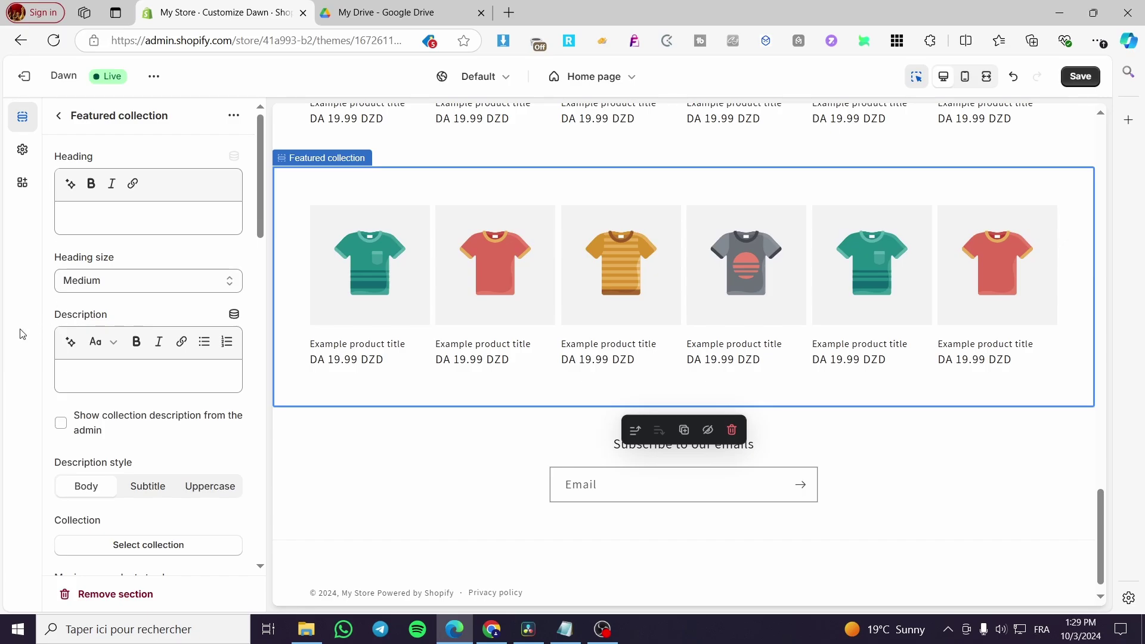
Open the Footer section and examine its email signup, social media, selector, payment, policy link and spacing settings
click(312, 485)
scroll(309, 471, up, 4)
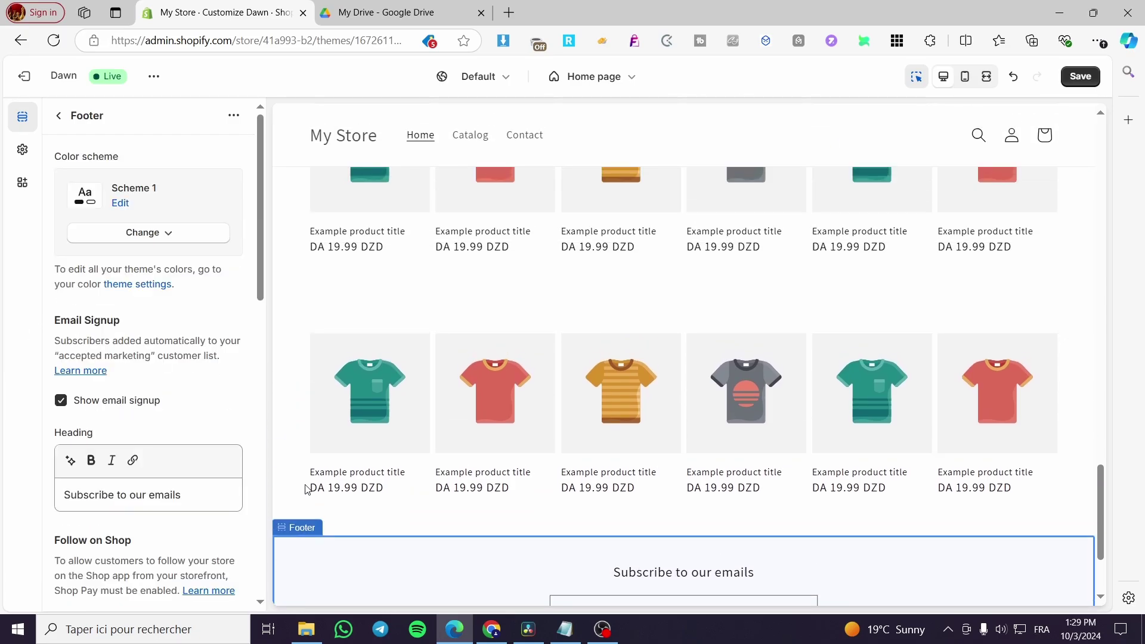
key(ctrl+z)
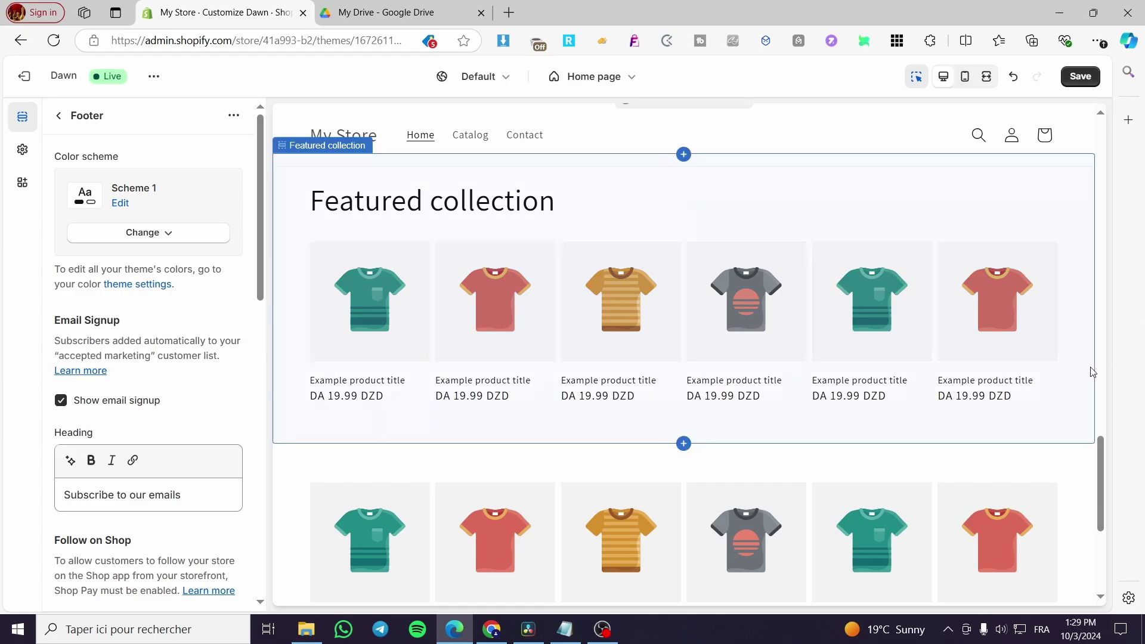
scroll(136, 512, down, 6)
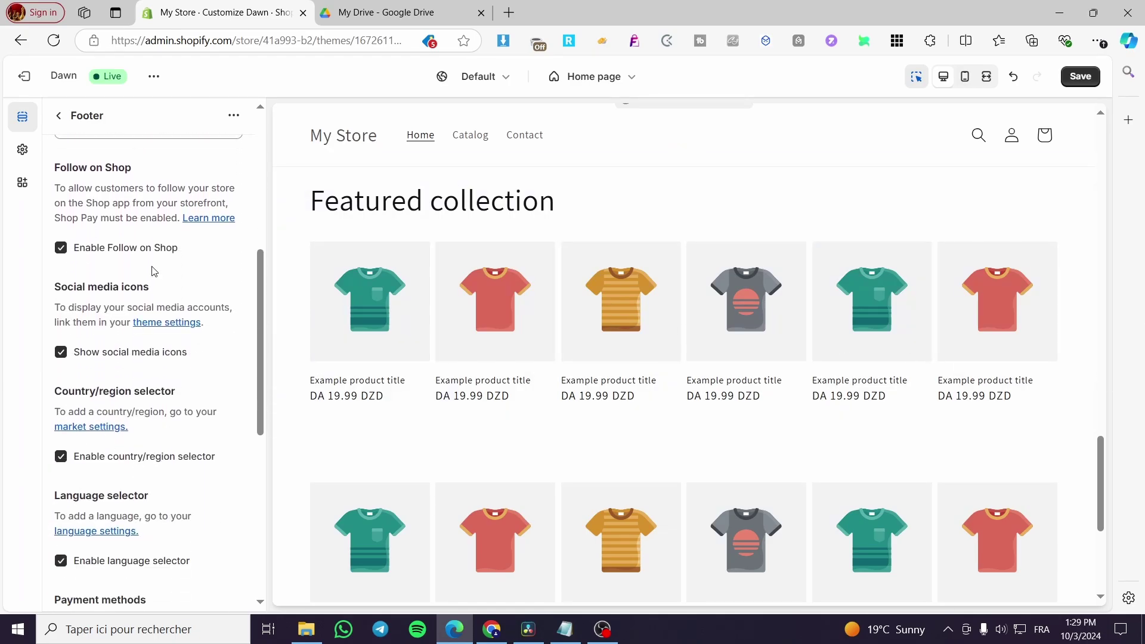
scroll(130, 358, down, 5)
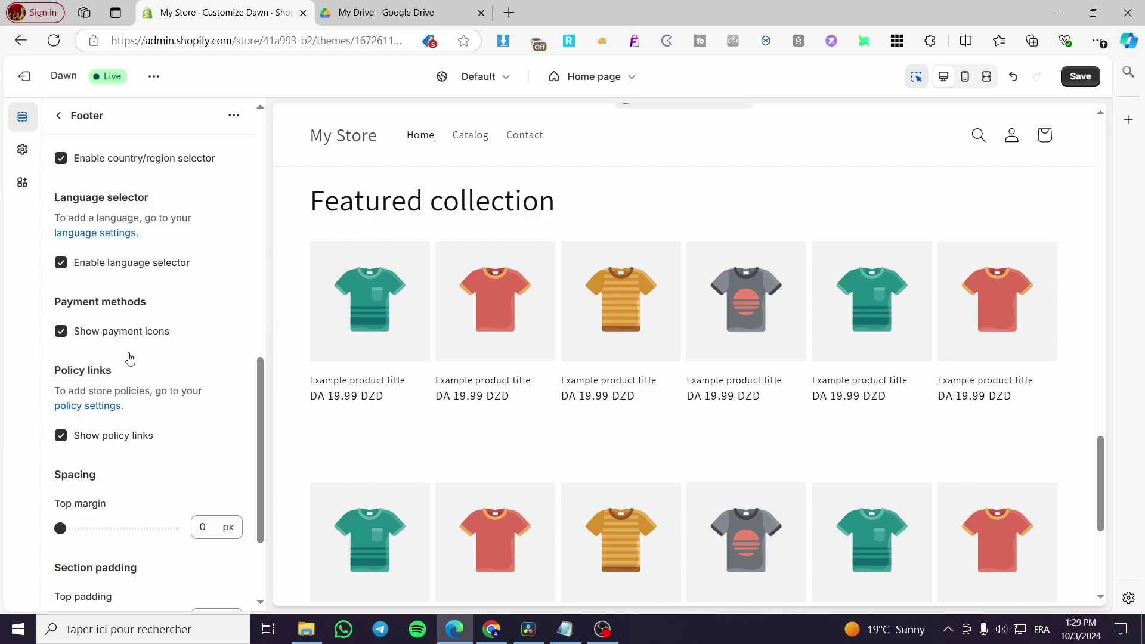
scroll(131, 357, down, 2)
scroll(149, 509, up, 11)
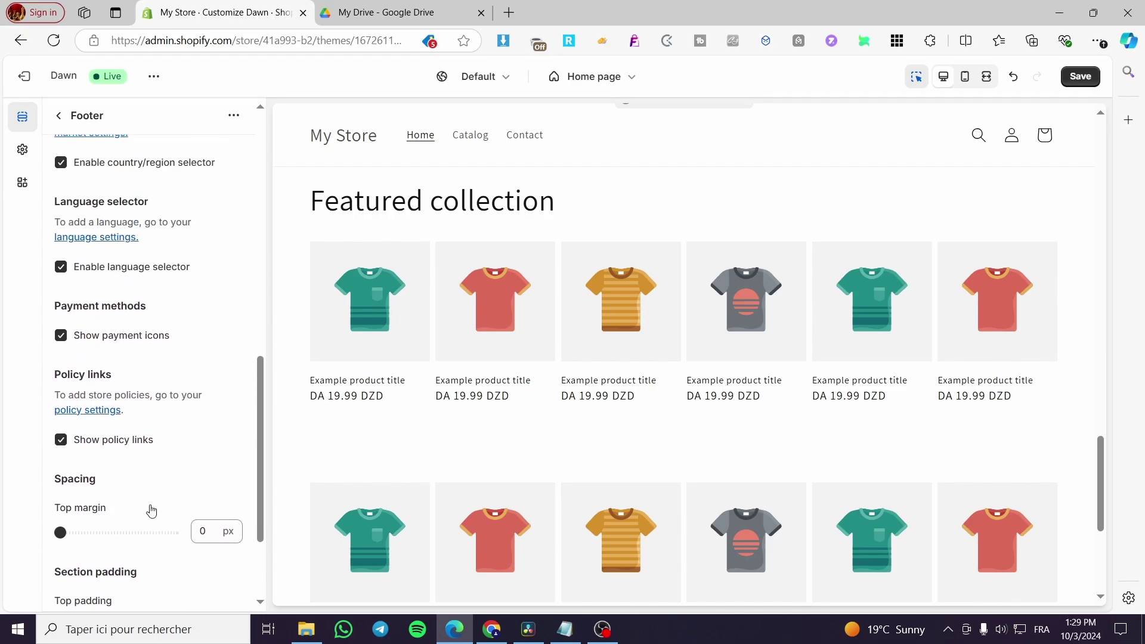
Return from the Footer settings to the home page's section list, add another Featured collection section at the template's end and open its settings
scroll(149, 508, up, 2)
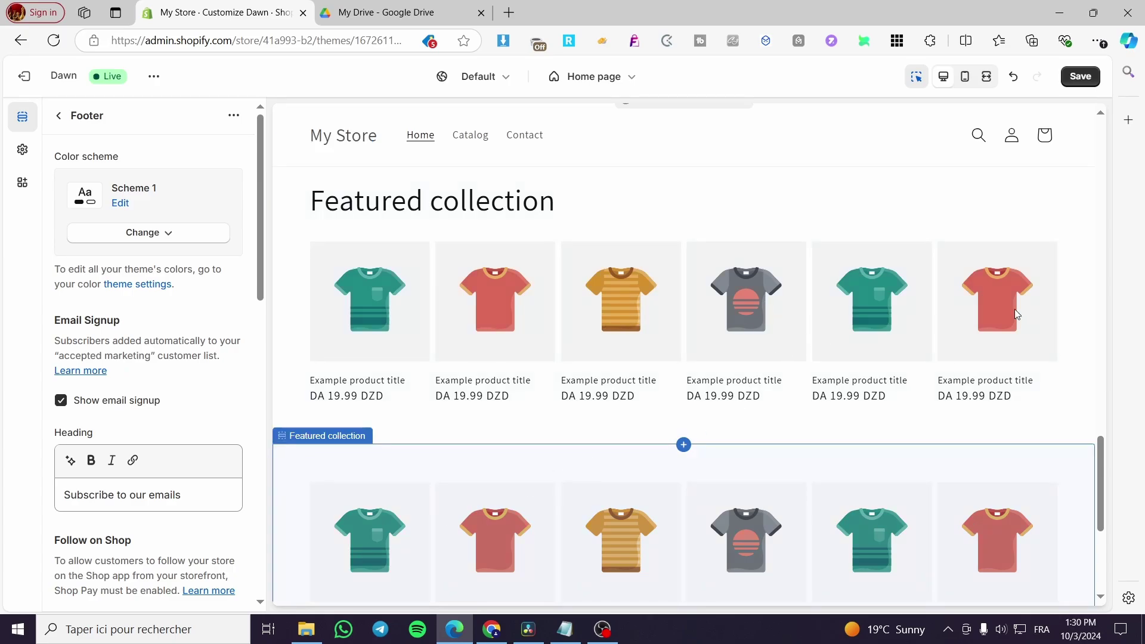
scroll(1017, 314, down, 5)
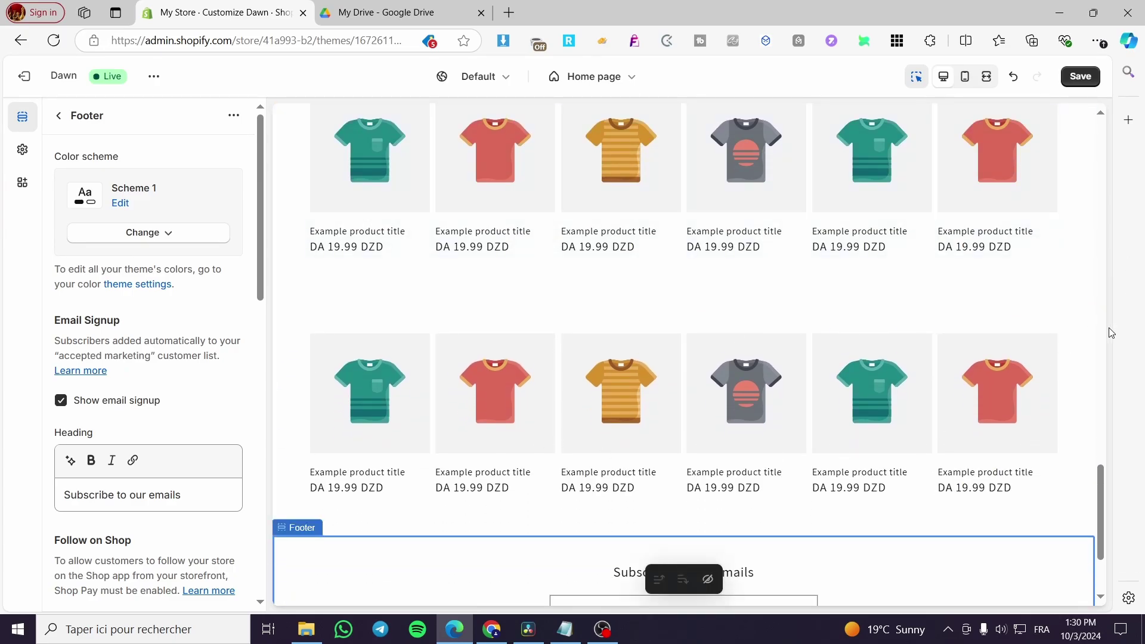
scroll(621, 273, up, 10)
scroll(936, 356, down, 2)
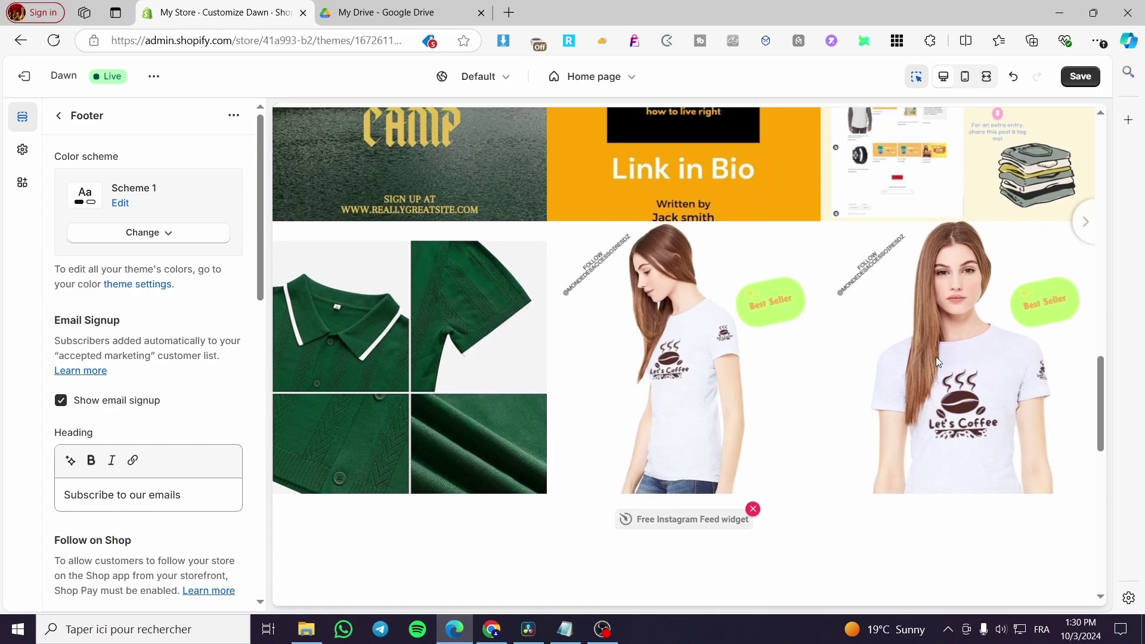
scroll(936, 357, down, 8)
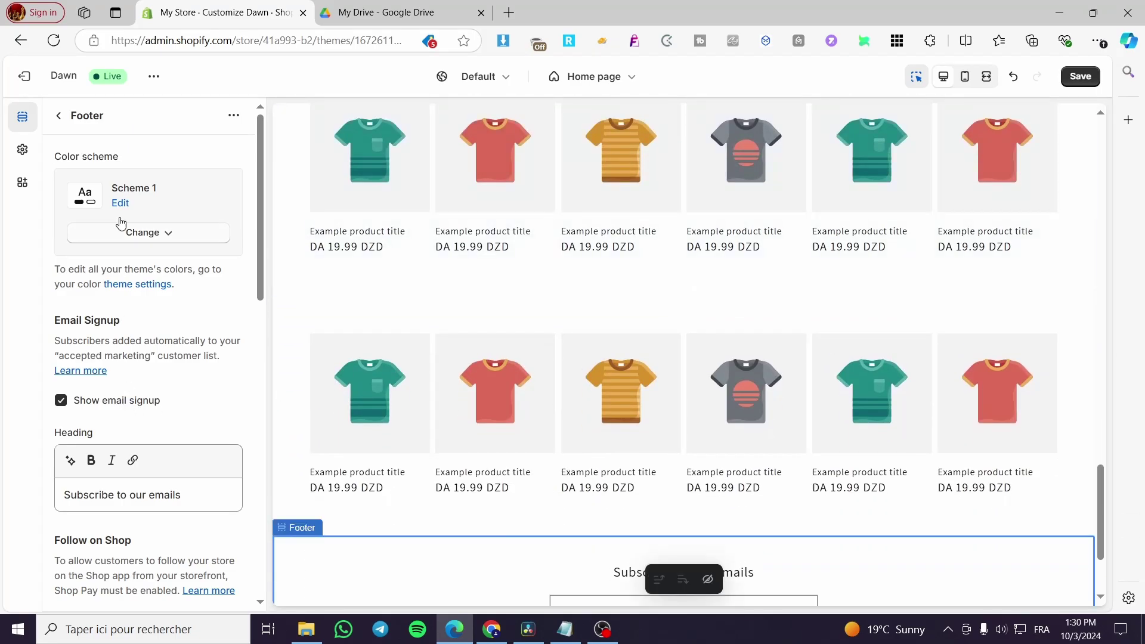
click(57, 116)
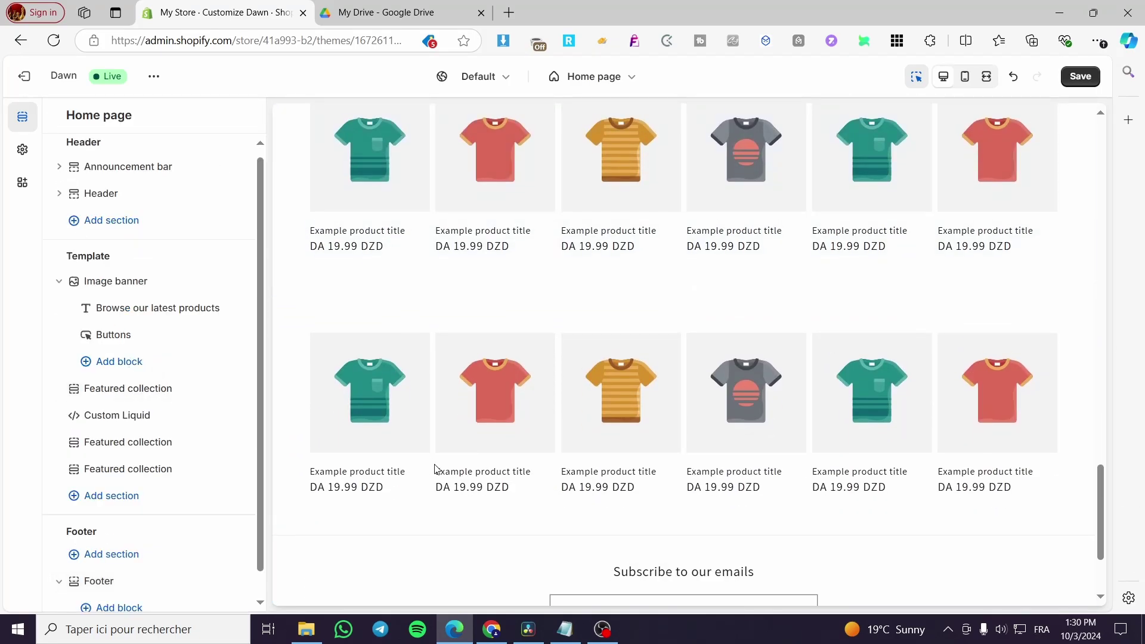
click(102, 503)
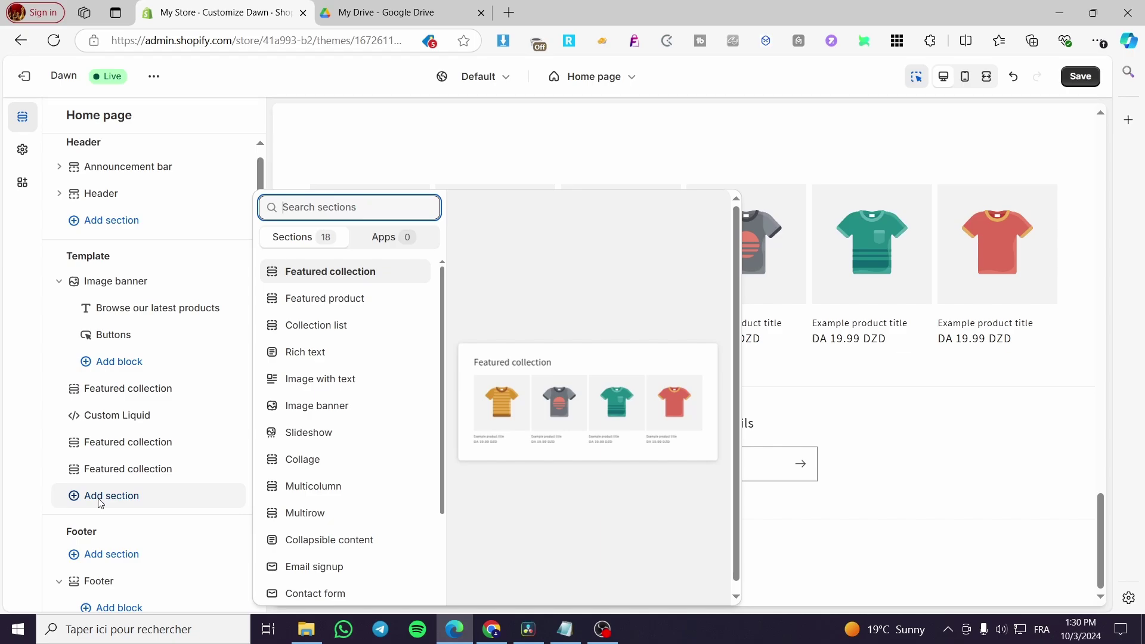
click(365, 276)
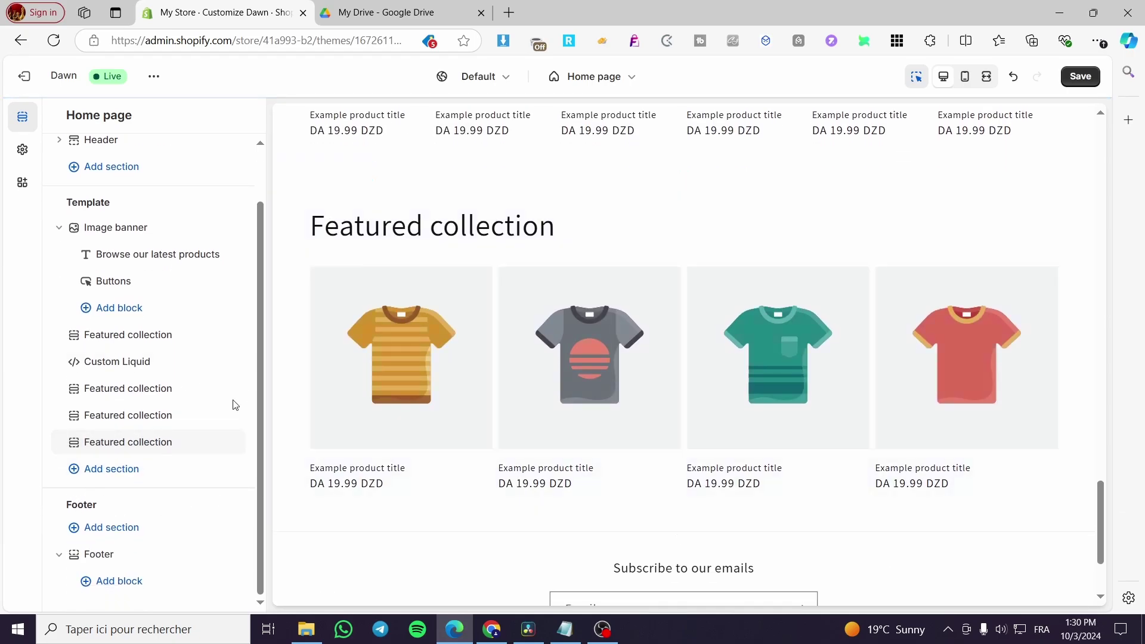
click(127, 445)
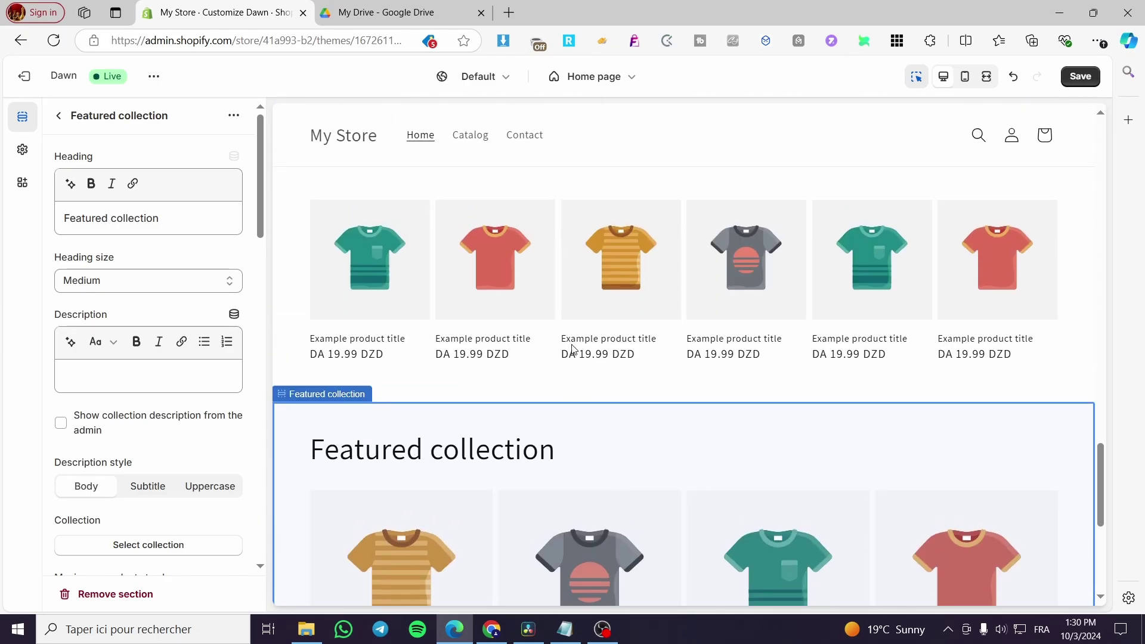
Set the number of desktop columns to 4 for the middle of the three Featured collection sections below the Instagram feed
click(537, 311)
scroll(167, 489, down, 1)
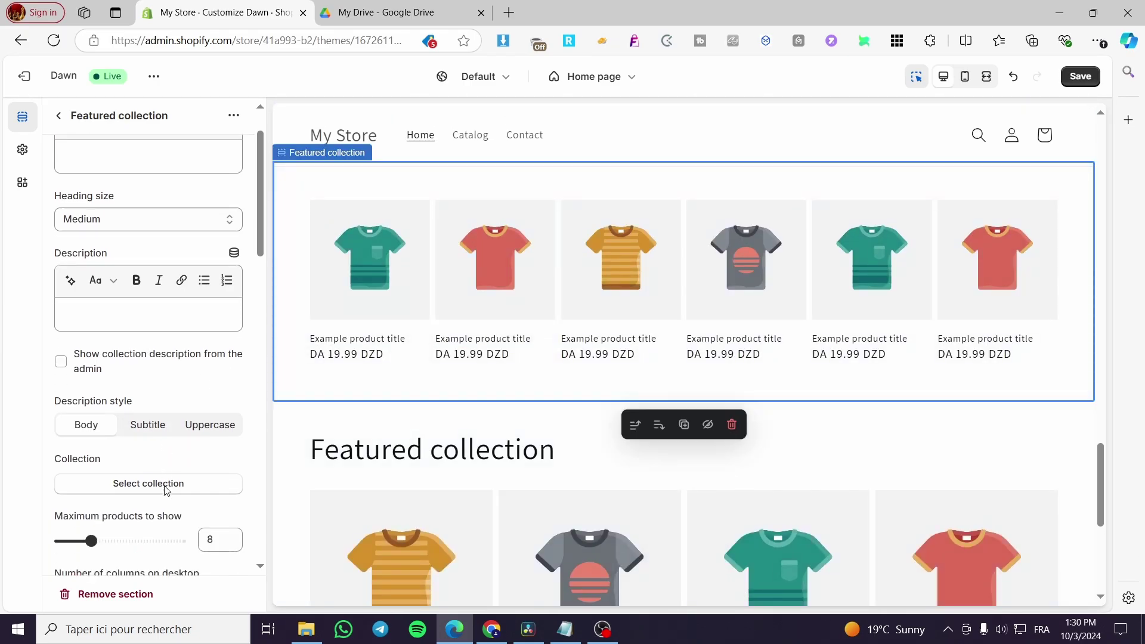
scroll(166, 489, down, 1)
drag(181, 511, 132, 511)
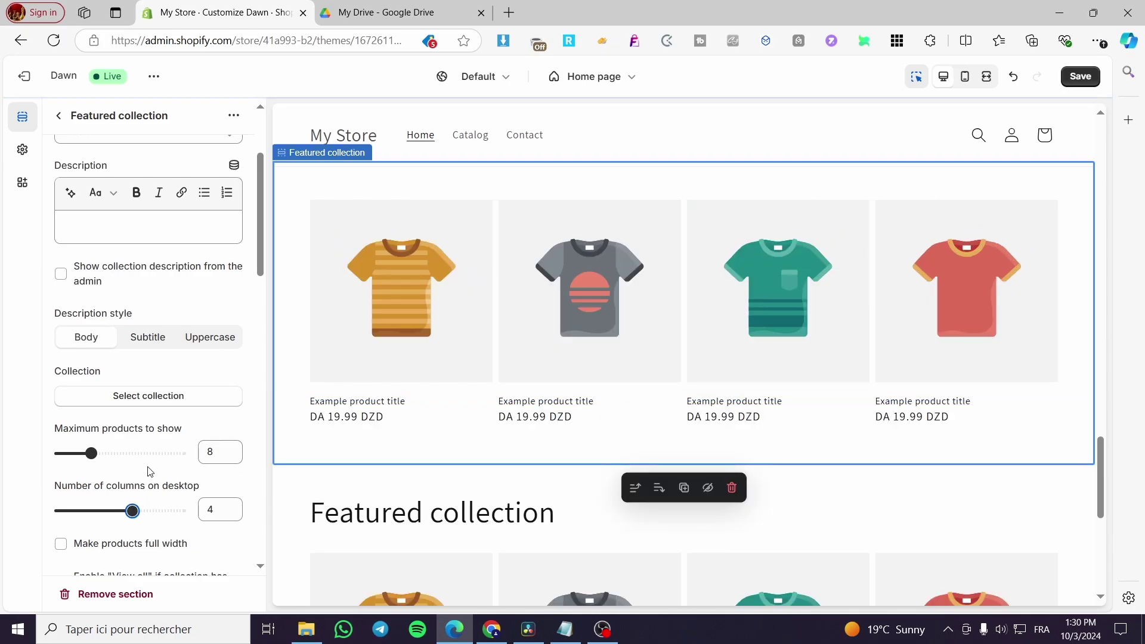
scroll(157, 286, up, 2)
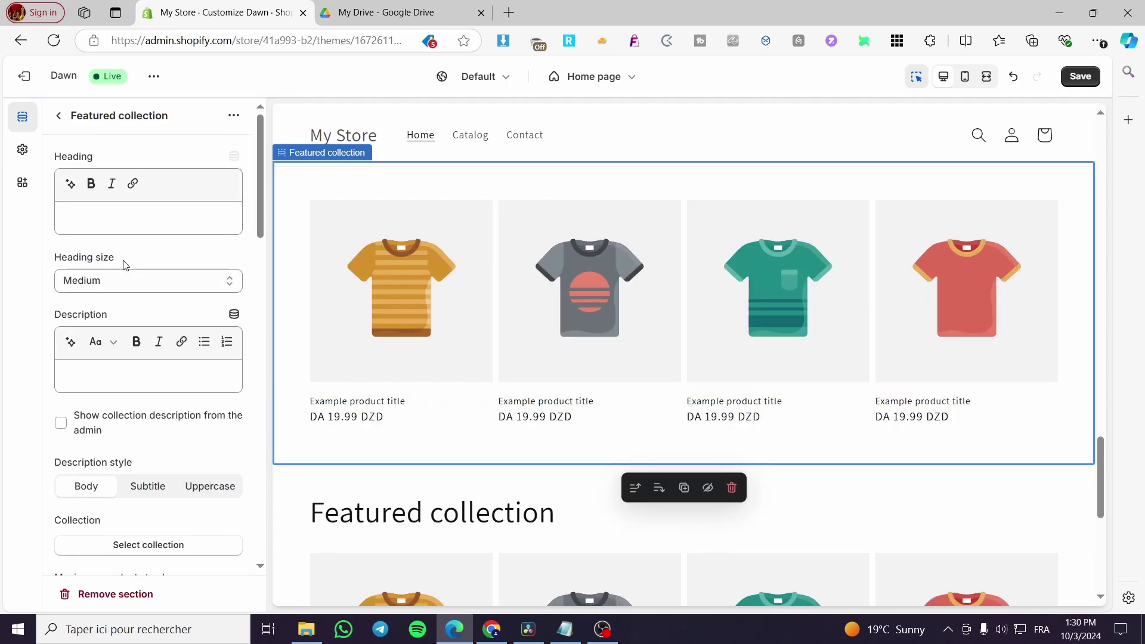
Clear the heading text of the newly added Featured collection section above the footer
click(472, 500)
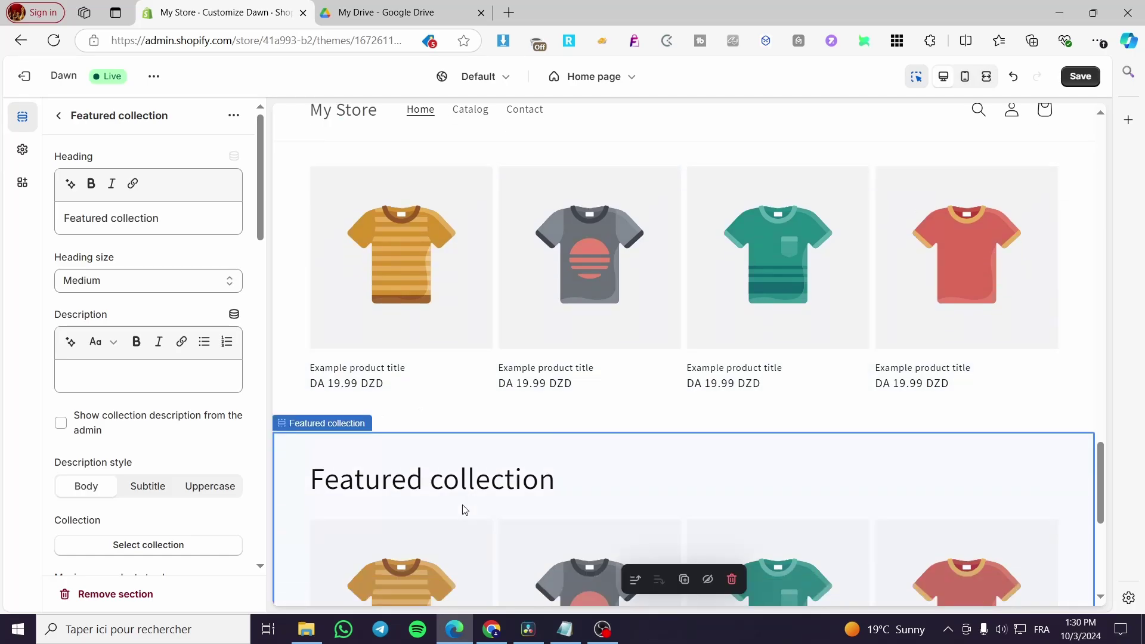
drag(156, 218, 2, 231)
key(BackSpace)
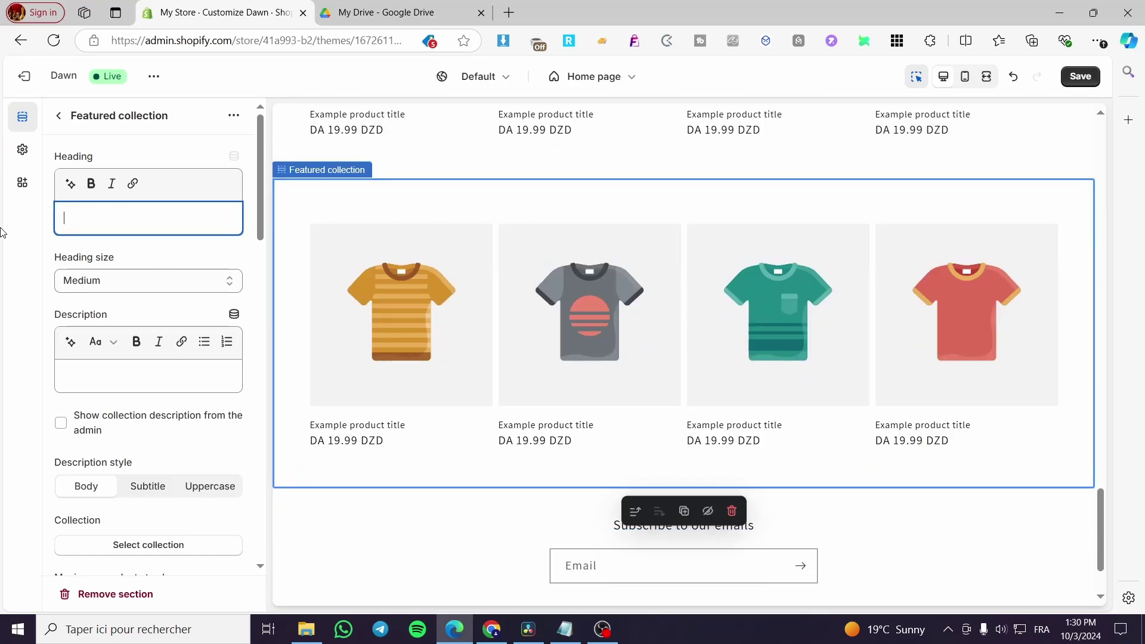
click(255, 309)
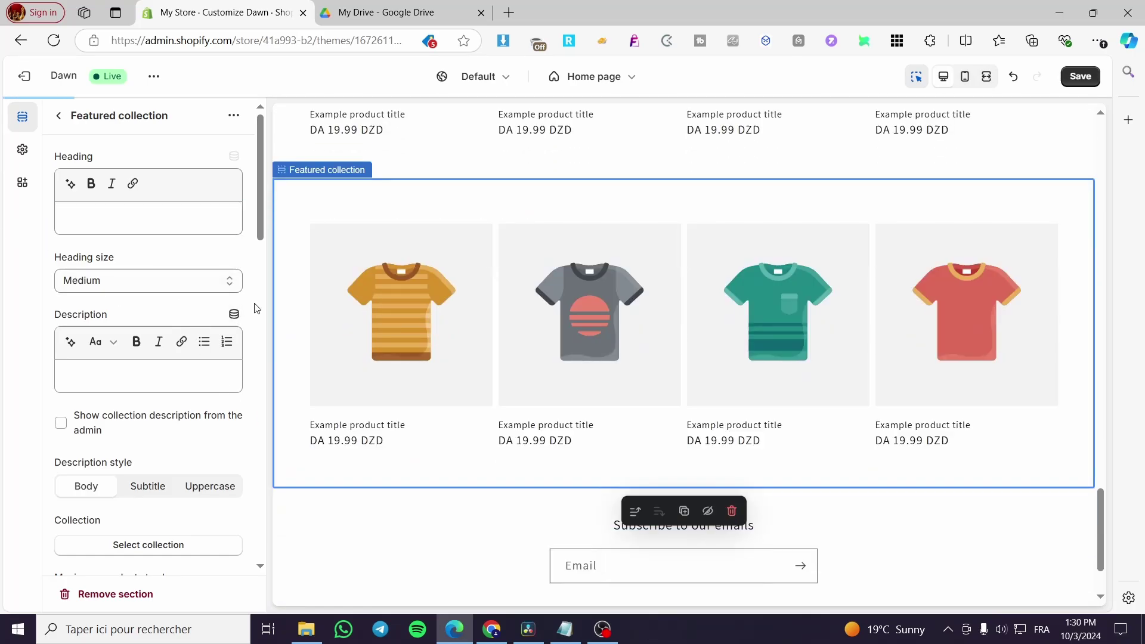
Set the number of desktop columns to 4 for the first Featured collection section below the Instagram feed
click(60, 115)
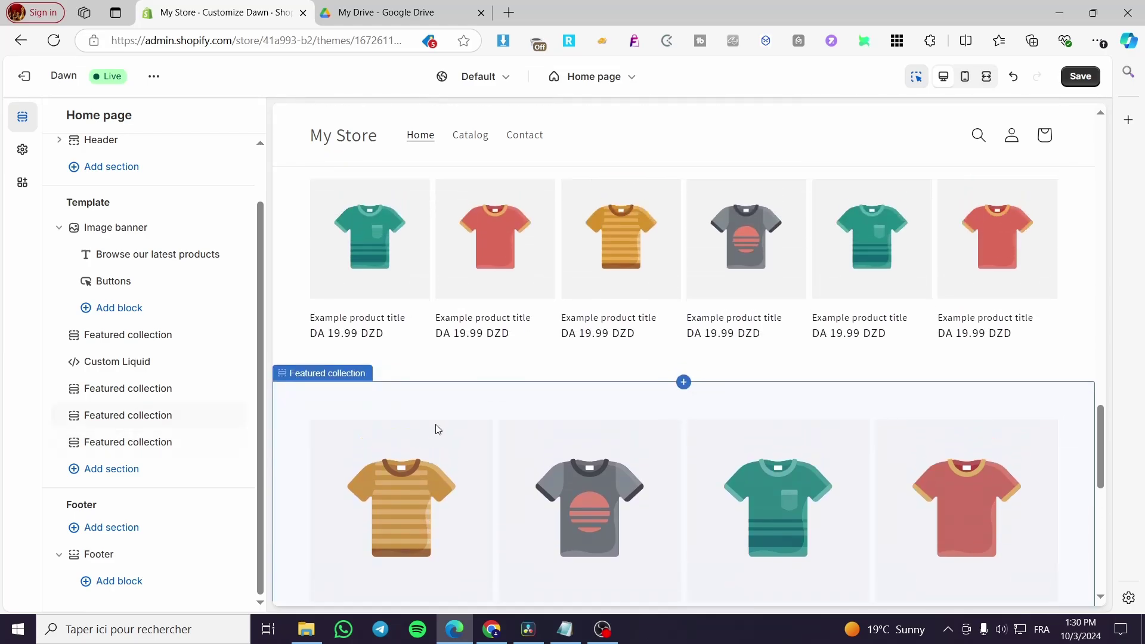
click(524, 314)
scroll(170, 388, down, 4)
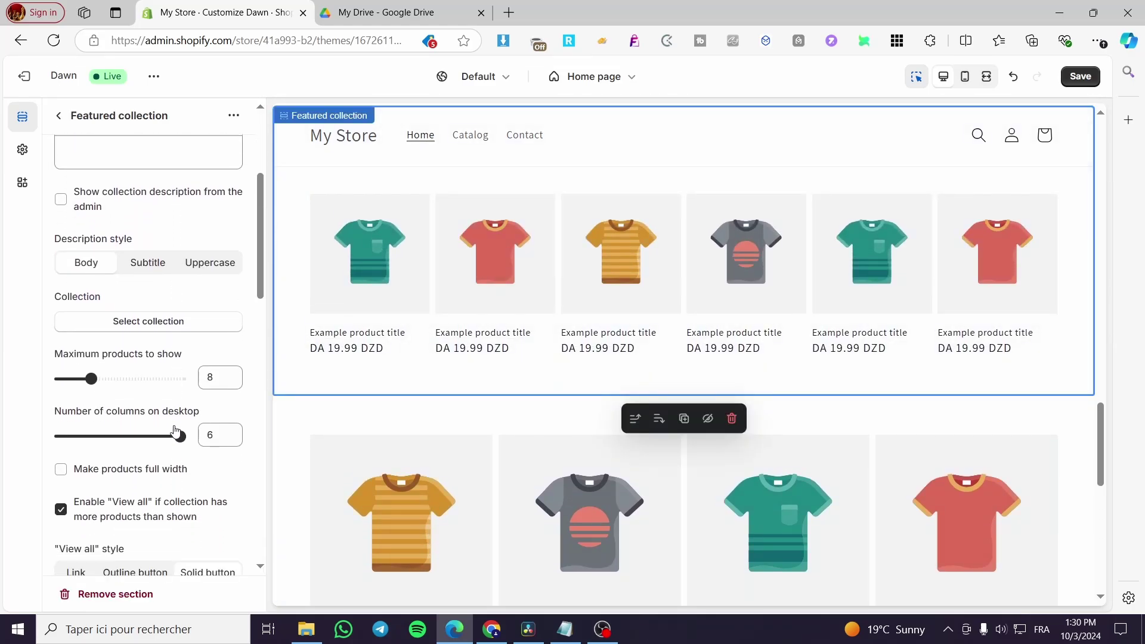
drag(174, 434, 133, 436)
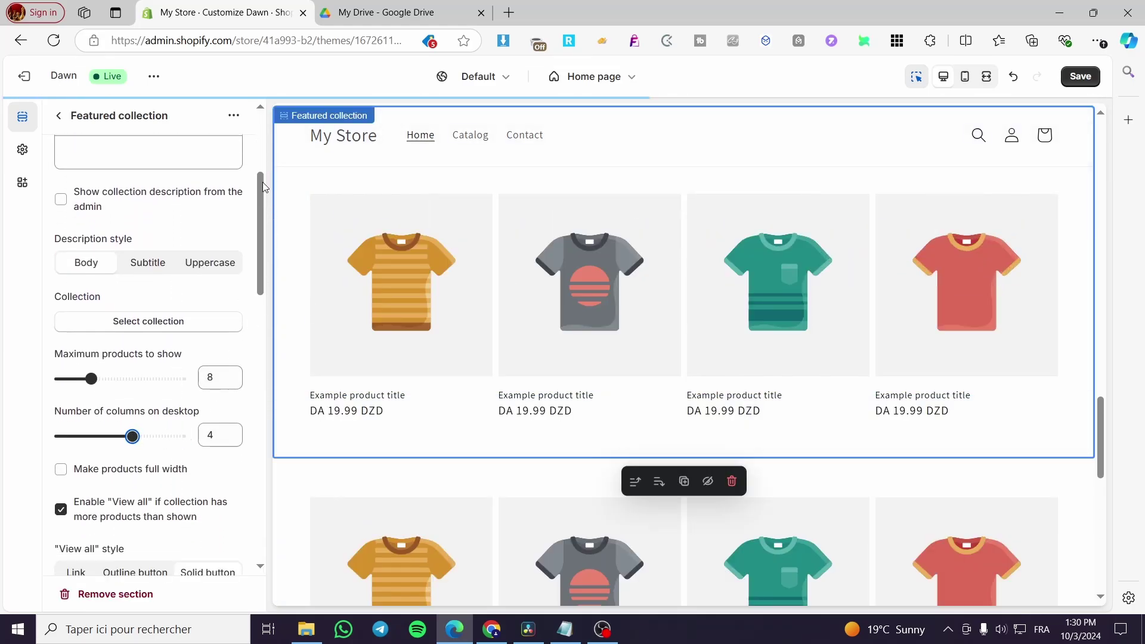
Review the first Featured collection section below the Instagram feed and save the theme changes
scroll(327, 343, up, 4)
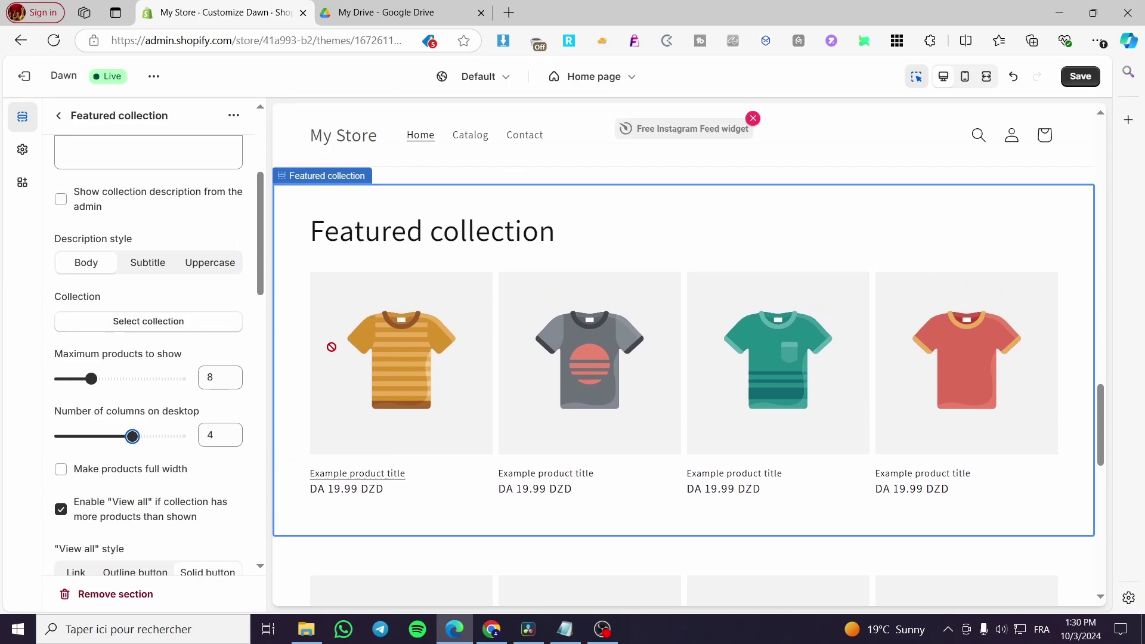
scroll(356, 450, down, 2)
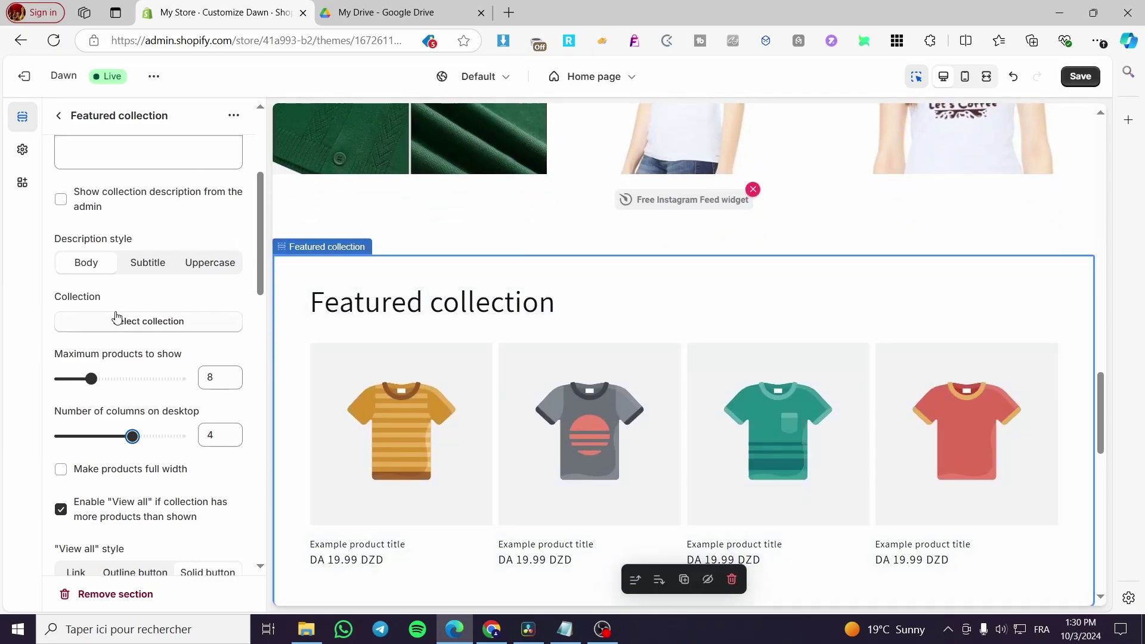
scroll(183, 355, up, 4)
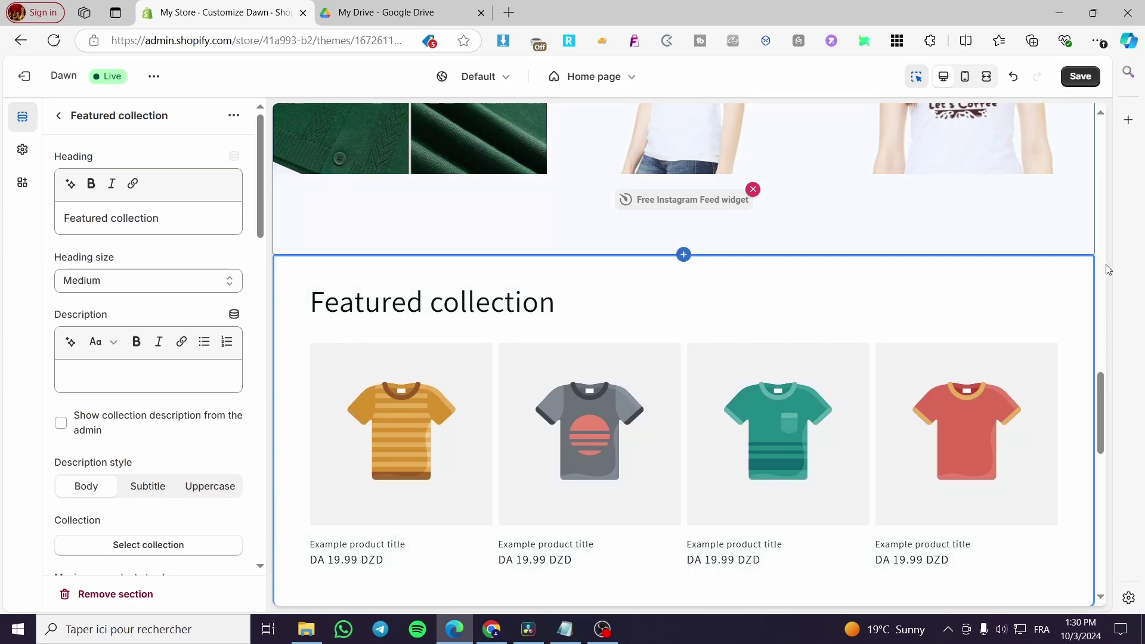
key(ctrl+s)
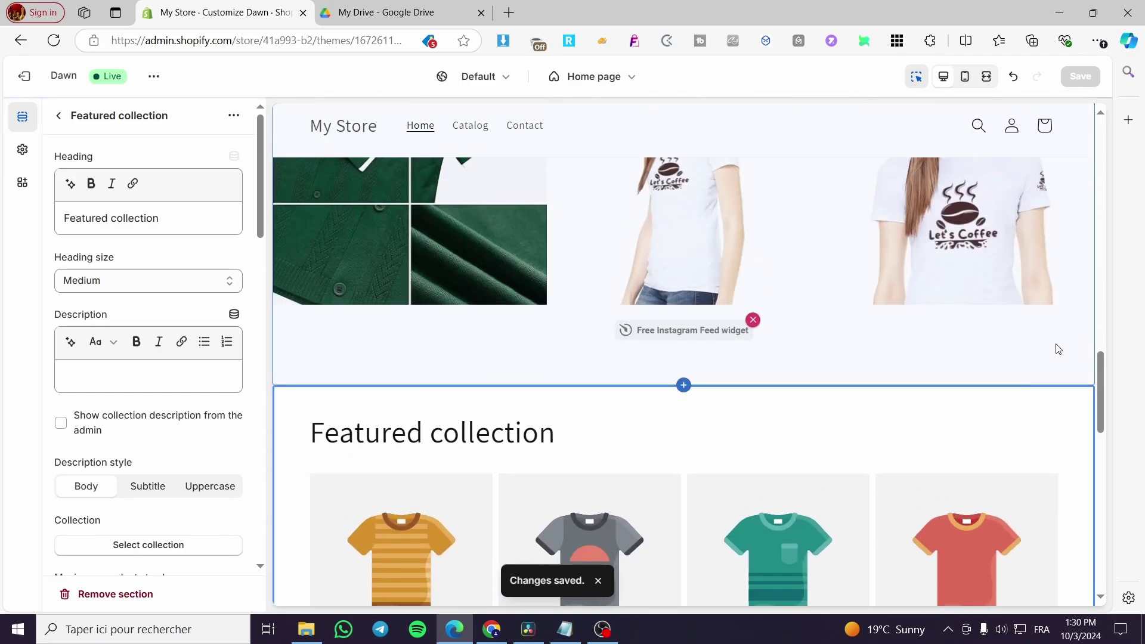
Set the top and bottom padding to 0 px for the first Featured collection section below the Instagram feed
scroll(642, 374, up, 1)
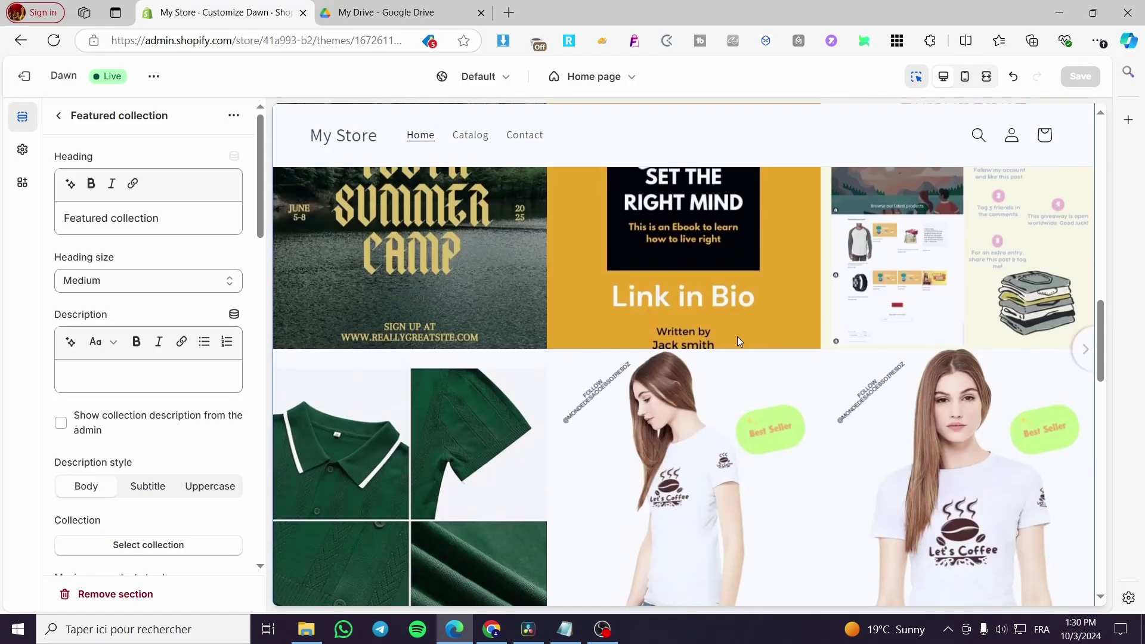
scroll(567, 320, down, 8)
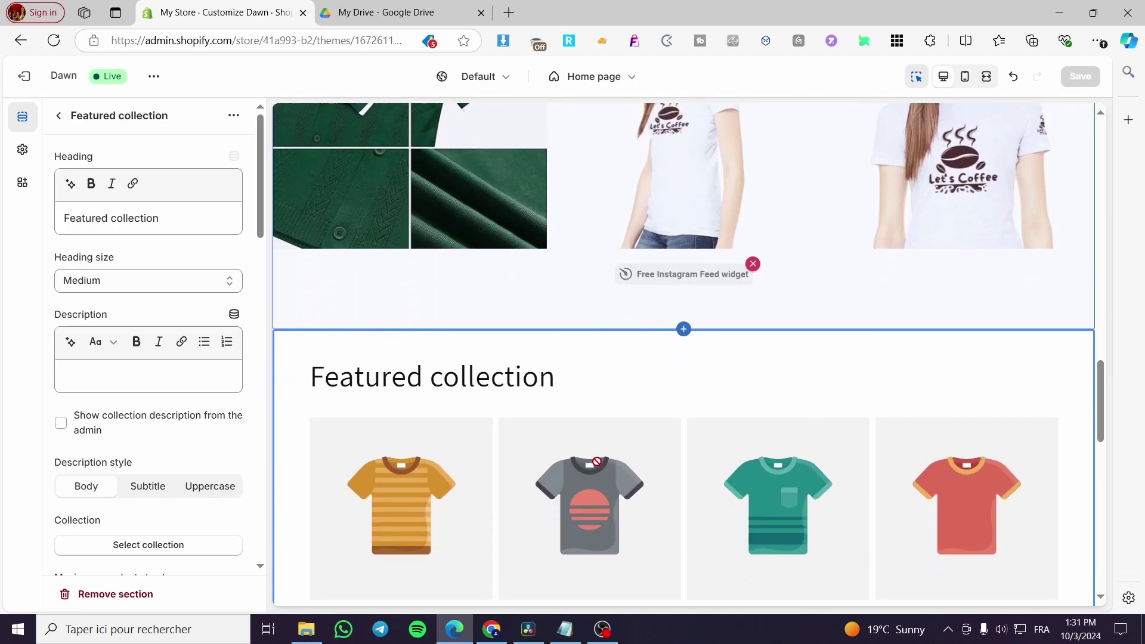
scroll(567, 445, down, 4)
scroll(80, 400, down, 2)
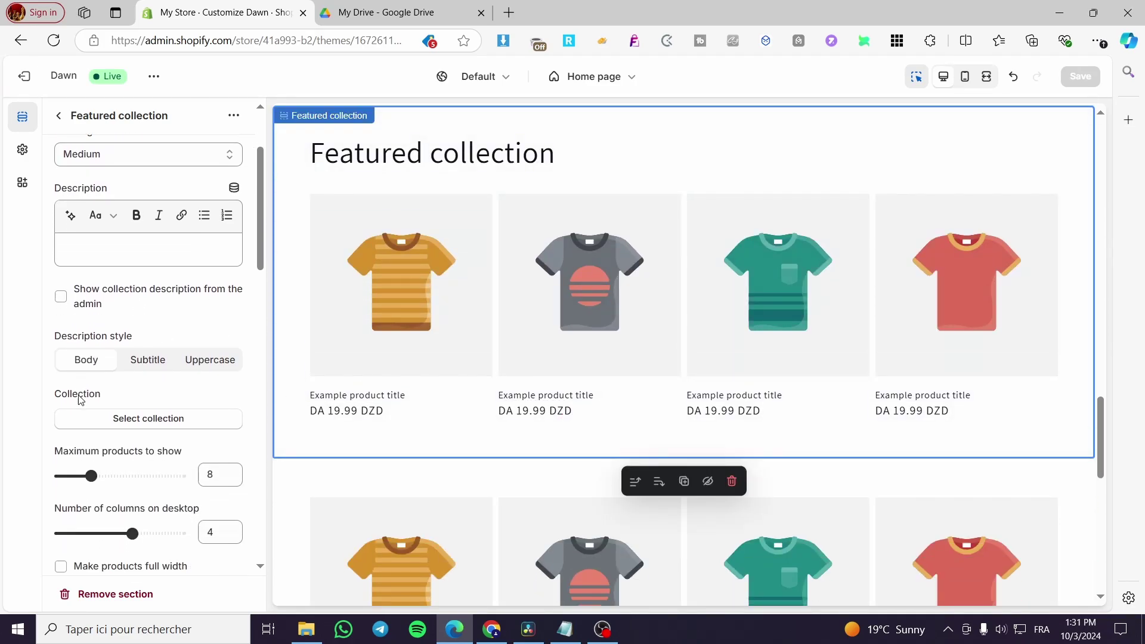
scroll(80, 400, down, 15)
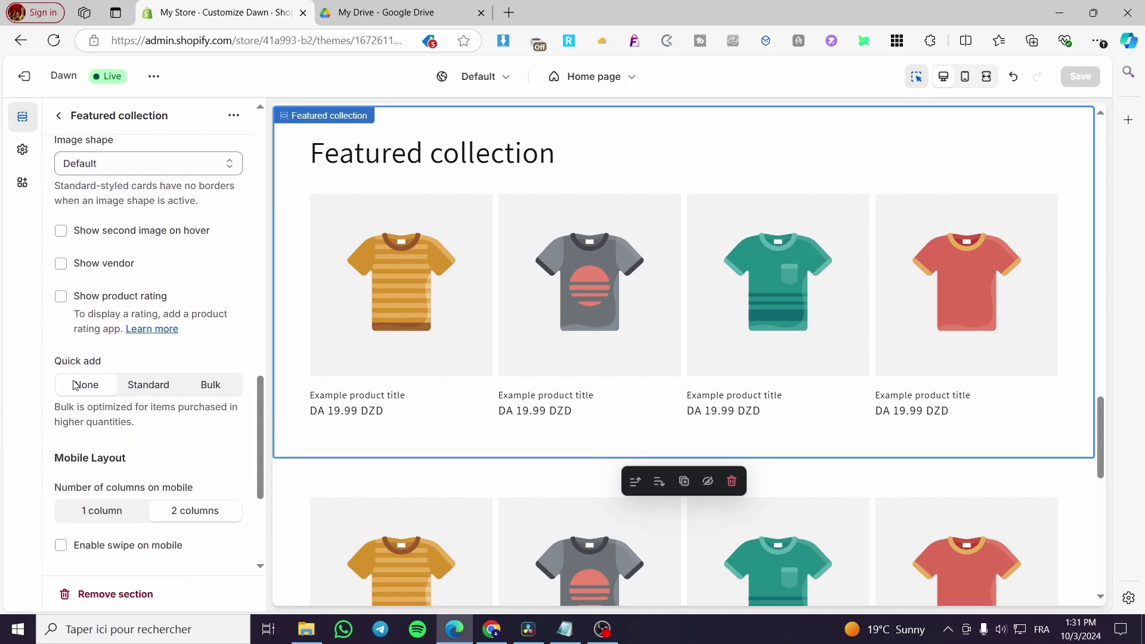
scroll(76, 386, down, 4)
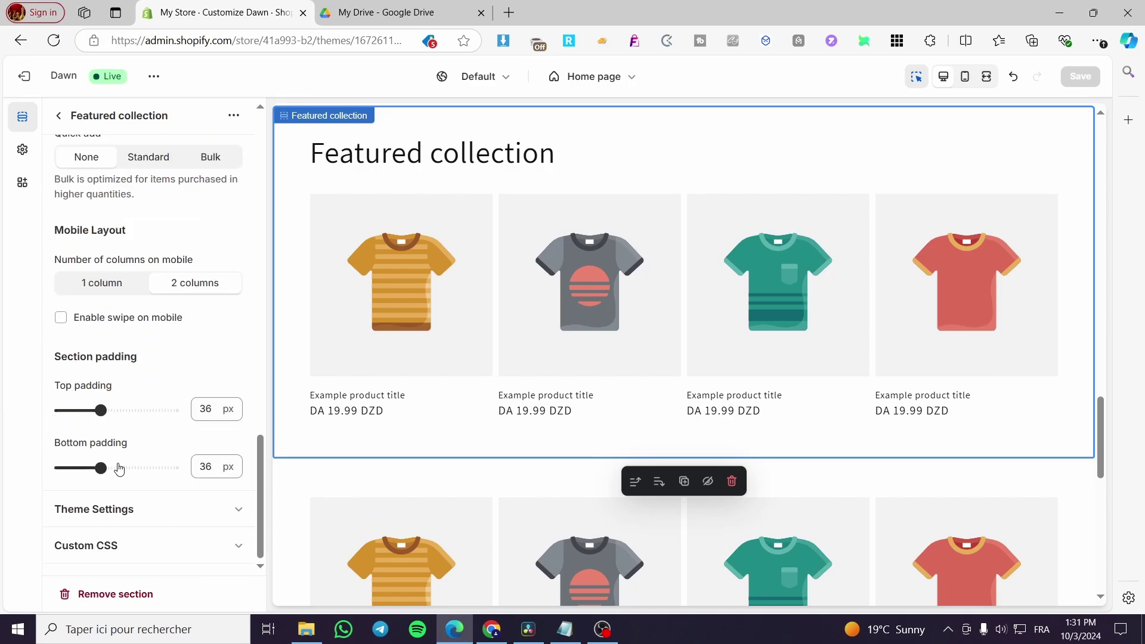
drag(100, 467, 115, 468)
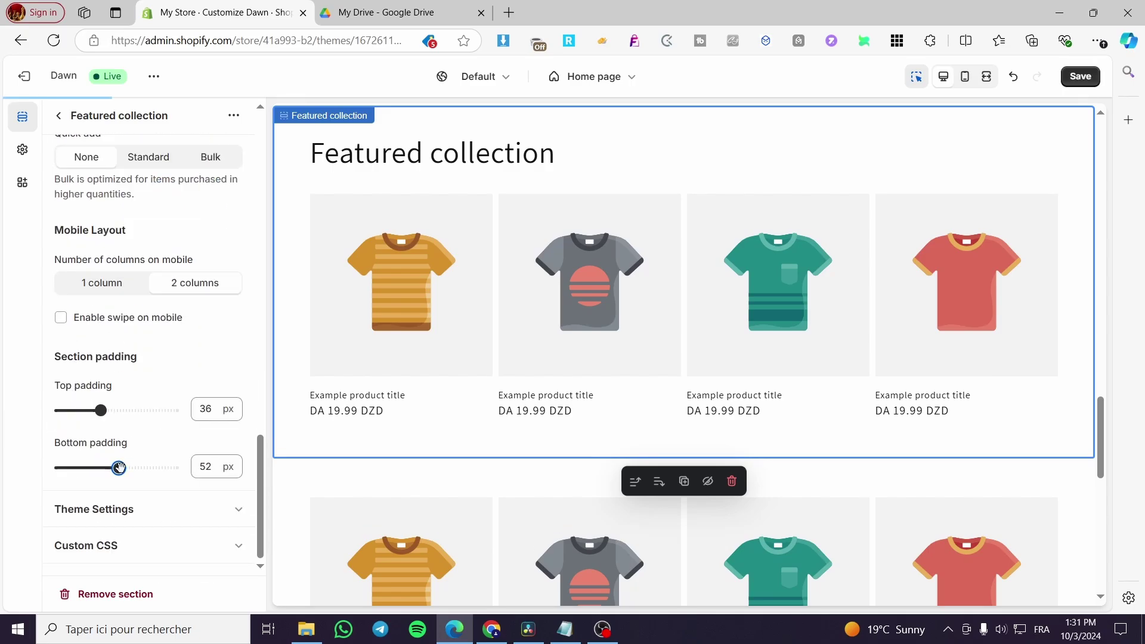
drag(118, 467, 50, 482)
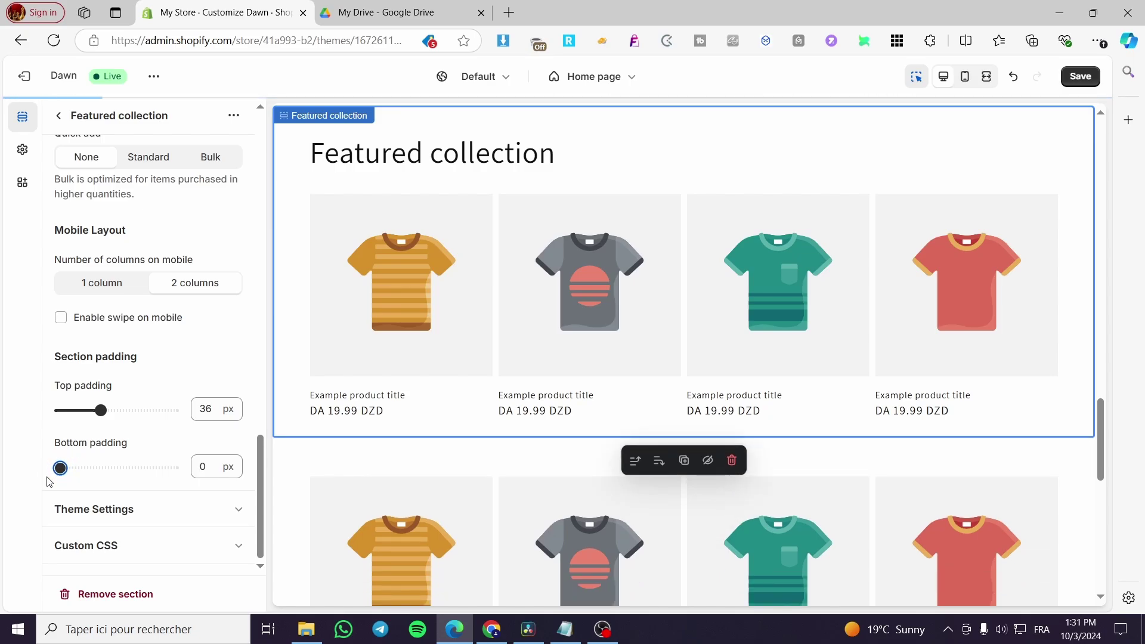
drag(101, 411, 59, 412)
scroll(225, 430, up, 3)
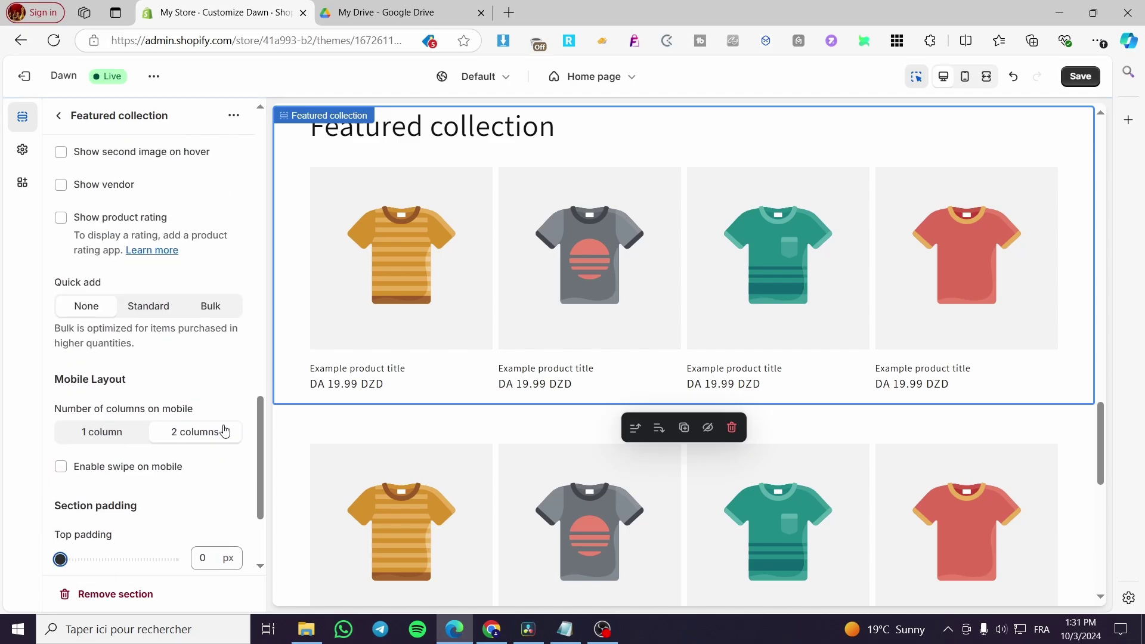
scroll(158, 529, down, 3)
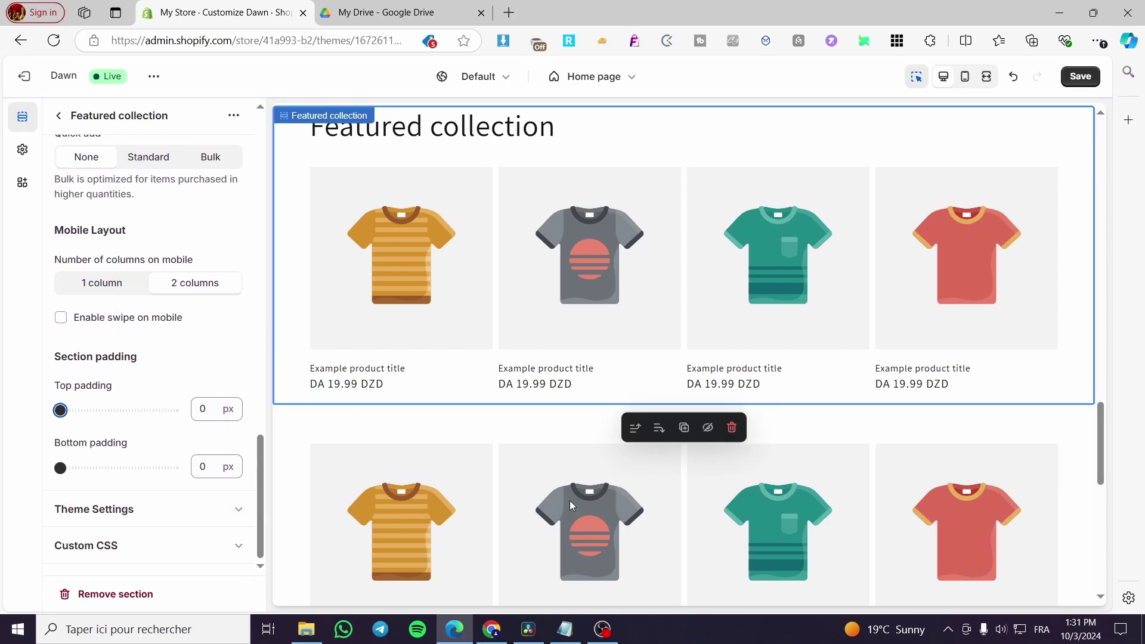
Set the top and bottom padding of the middle Featured collection section to 0 px
click(377, 492)
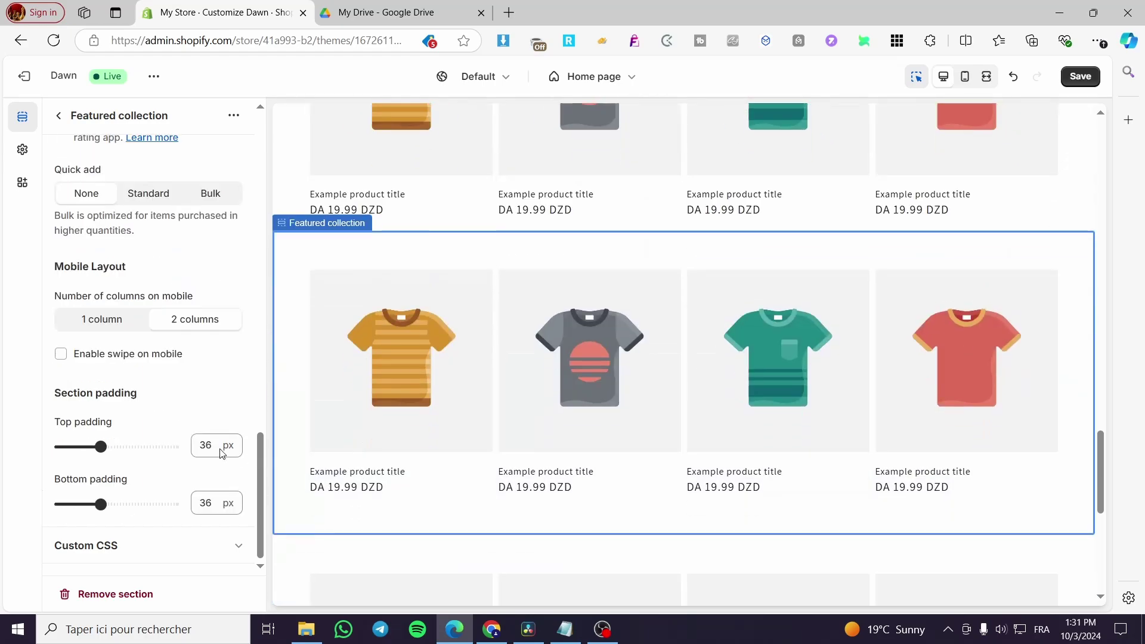
drag(102, 449, 2, 448)
drag(97, 503, 12, 505)
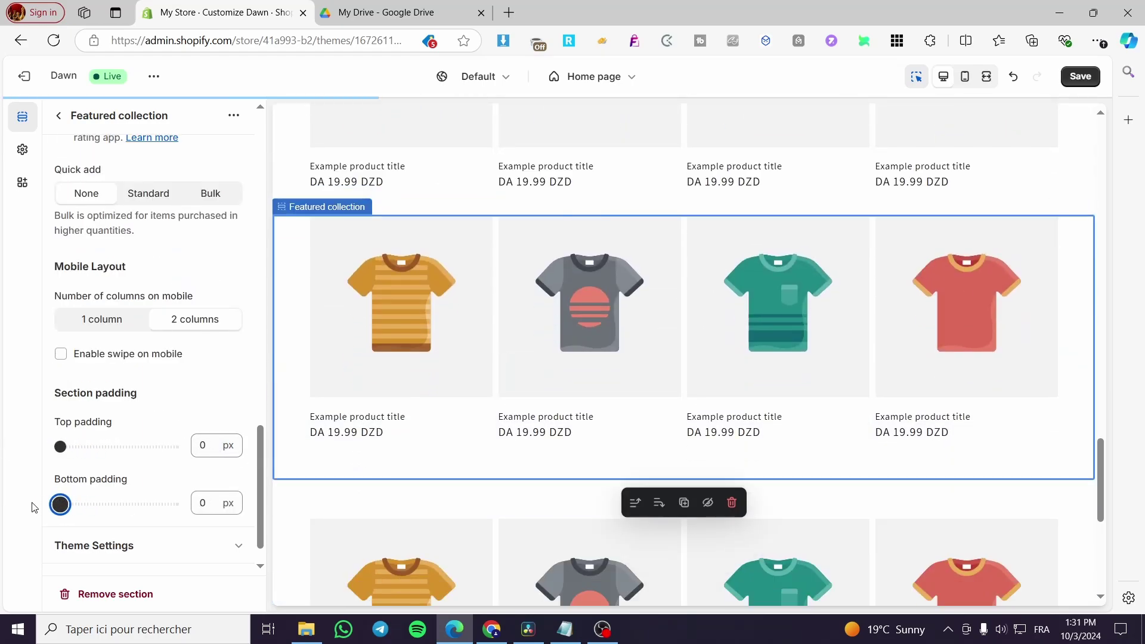
Set the top and bottom padding of the last Featured collection section above the footer to 0 px
click(394, 489)
drag(102, 446, 3, 453)
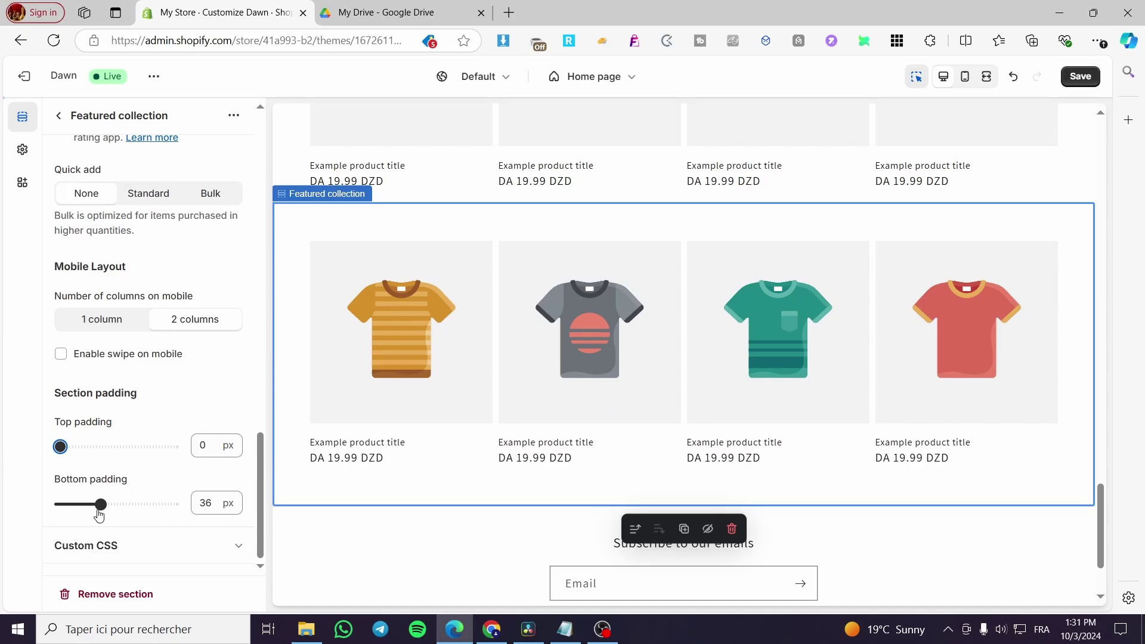
drag(99, 512, 57, 504)
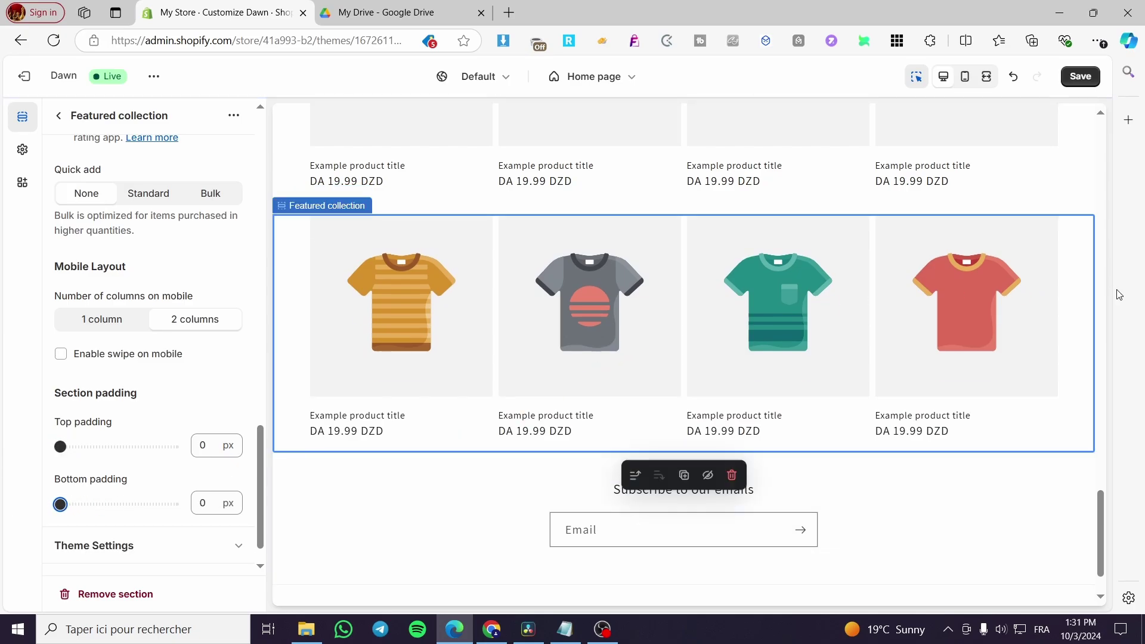
scroll(1113, 296, up, 3)
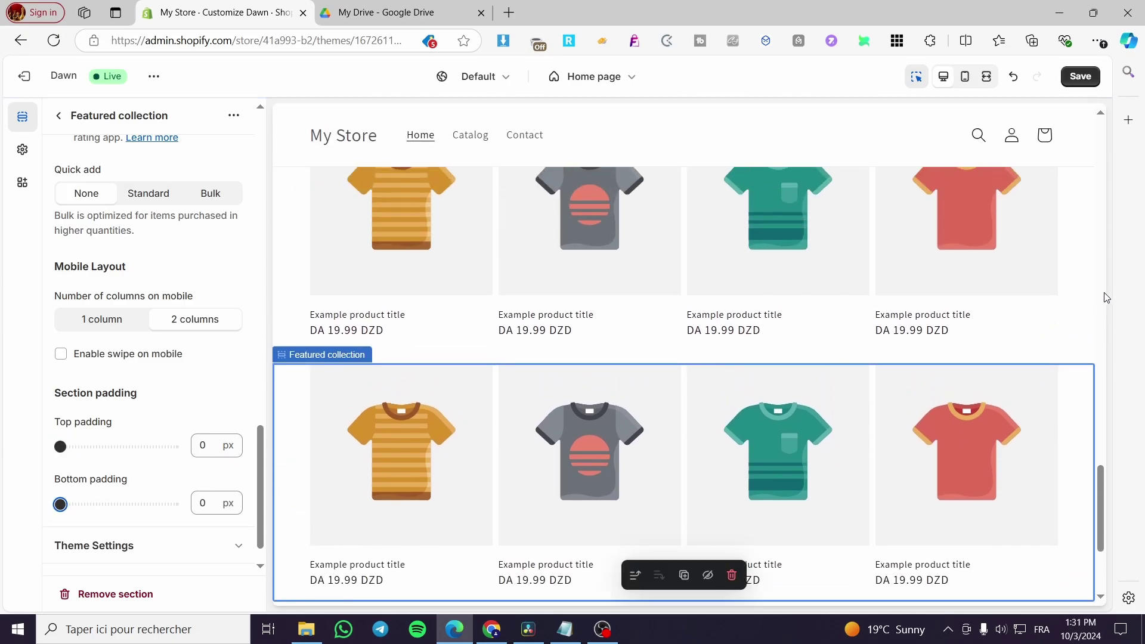
Review the stacked Featured collection sections and the spacing between them below the Instagram feed
scroll(1104, 301, up, 3)
scroll(1103, 298, up, 5)
drag(1101, 378, 1105, 486)
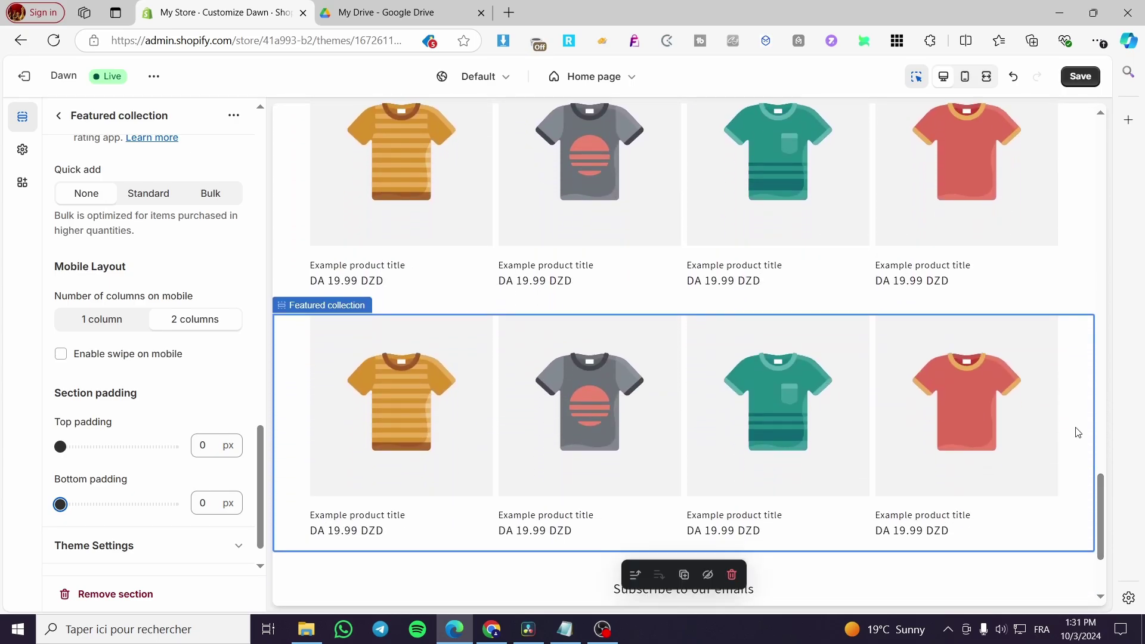
scroll(984, 417, up, 3)
scroll(649, 399, up, 5)
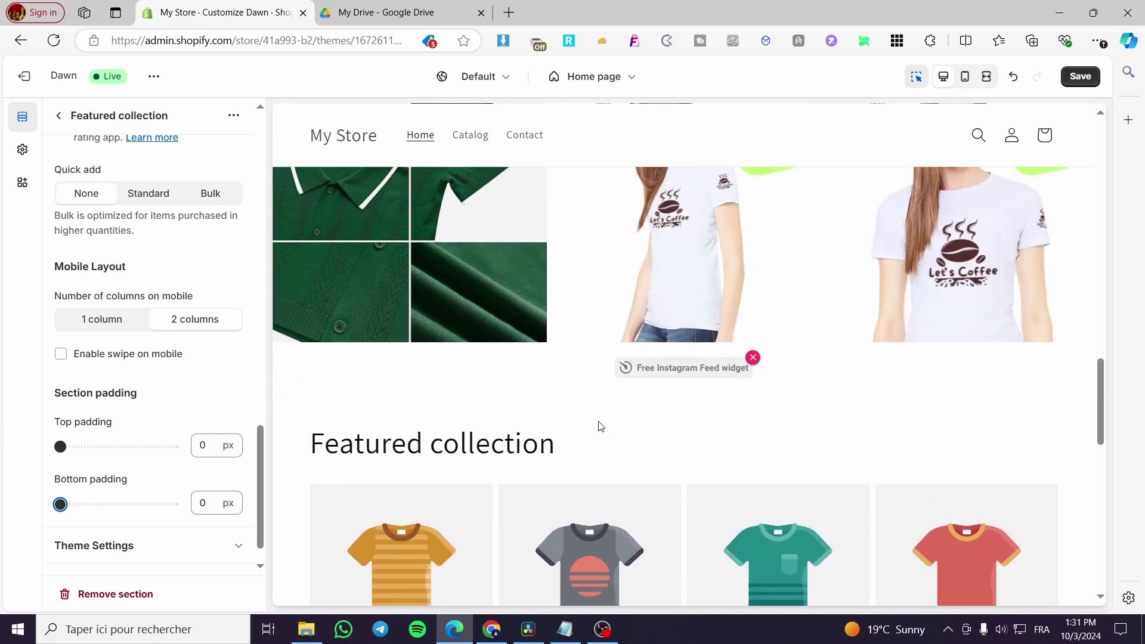
scroll(847, 347, down, 5)
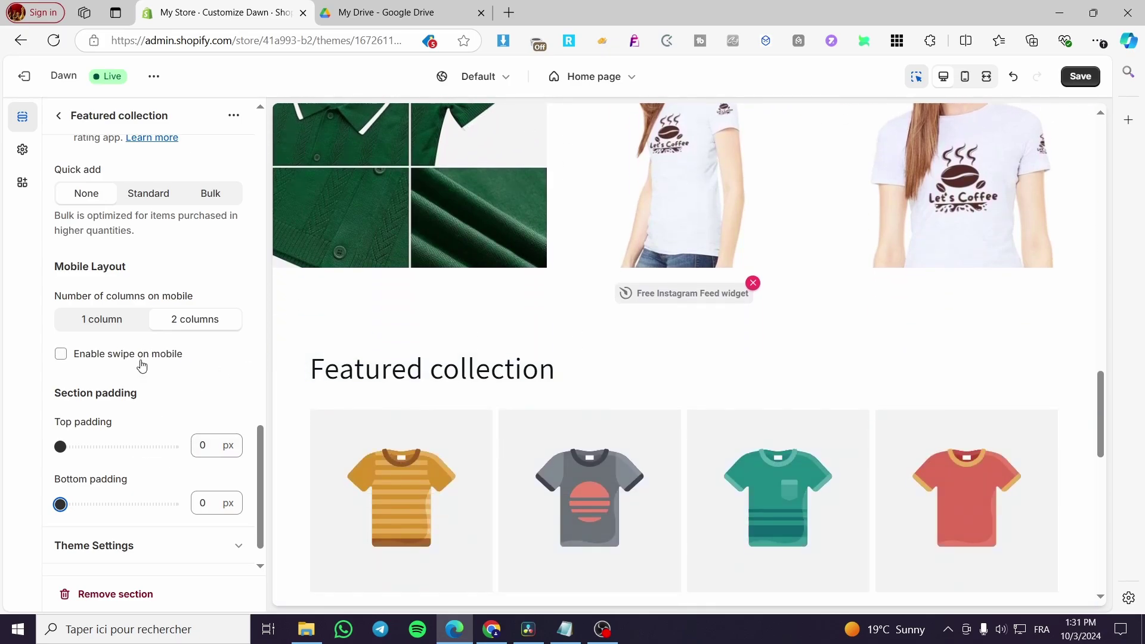
Try mobile swipe and the Standard quick add option in the last Featured collection section, restoring both settings
click(102, 356)
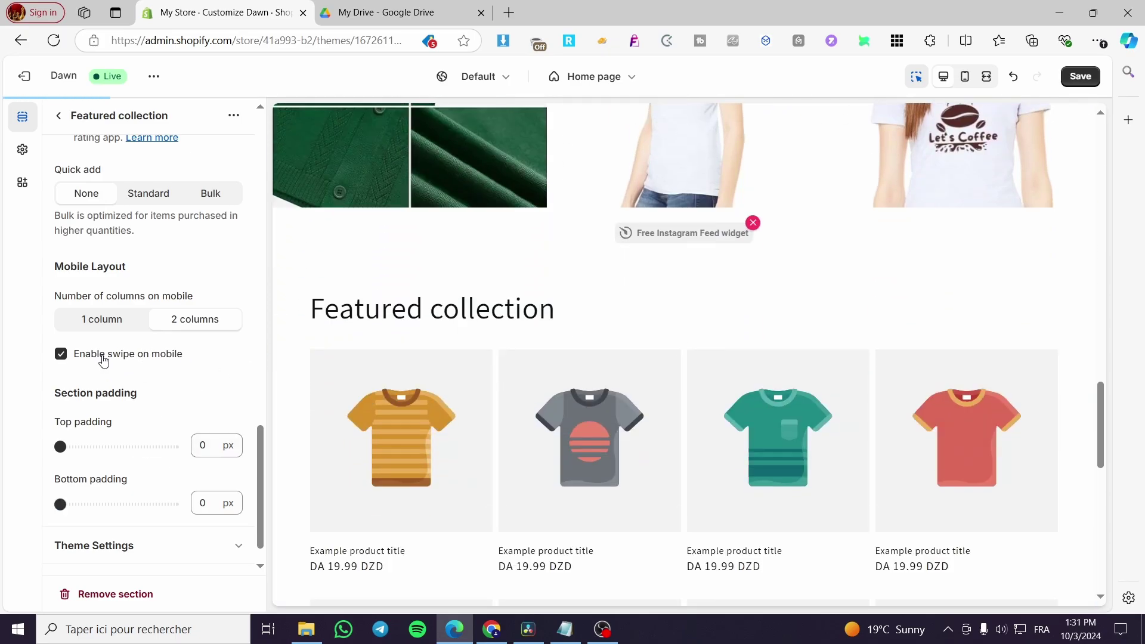
click(103, 356)
scroll(102, 361, up, 3)
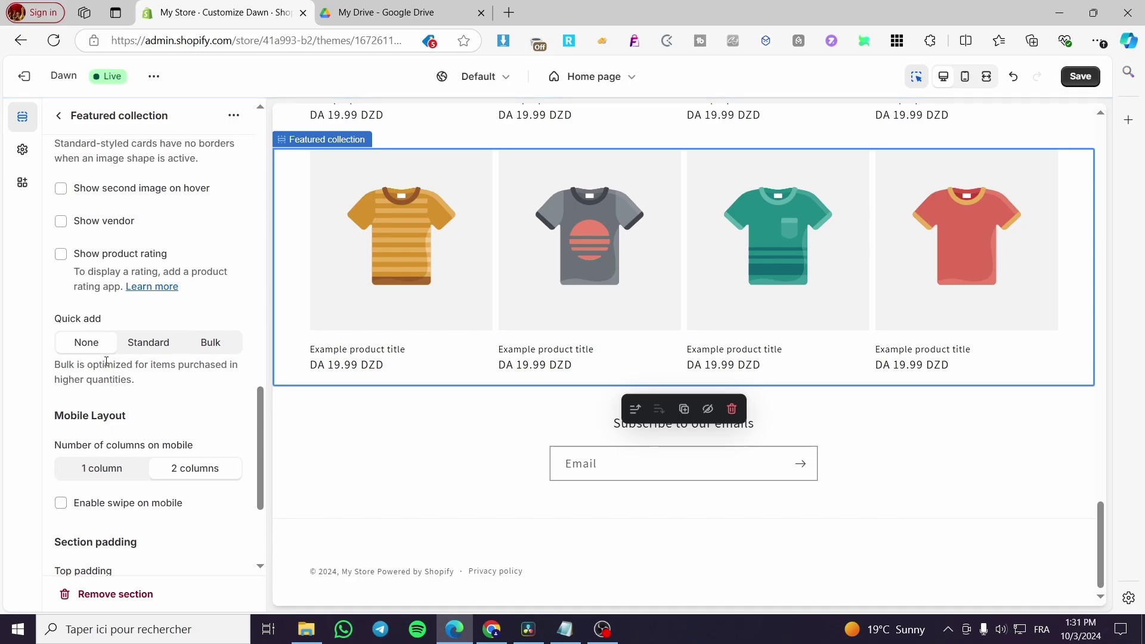
click(135, 351)
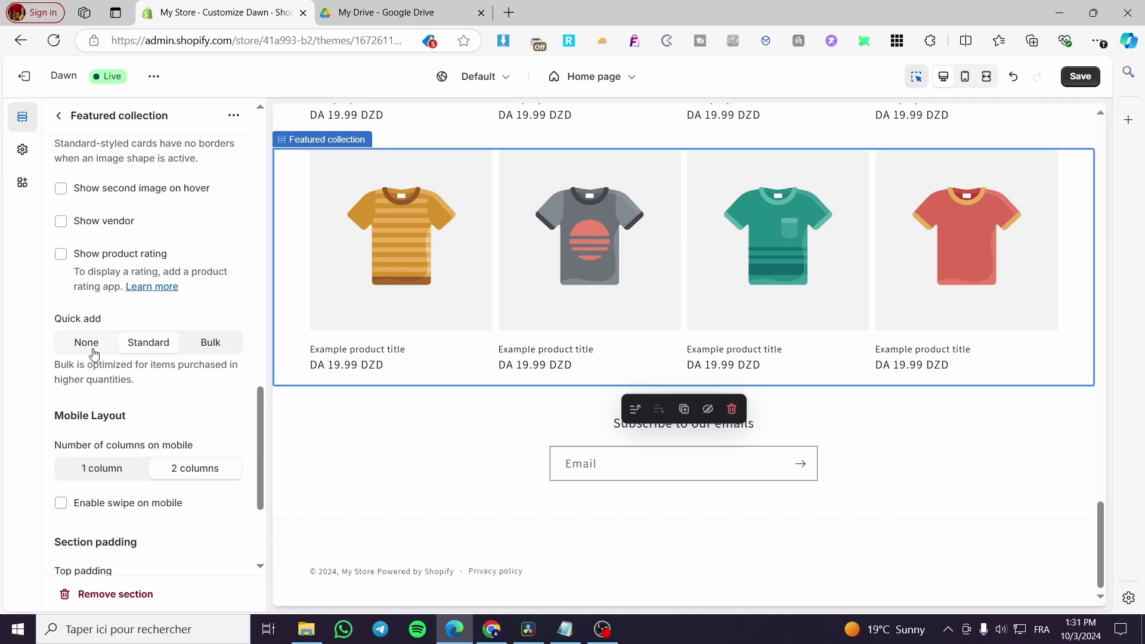
click(94, 353)
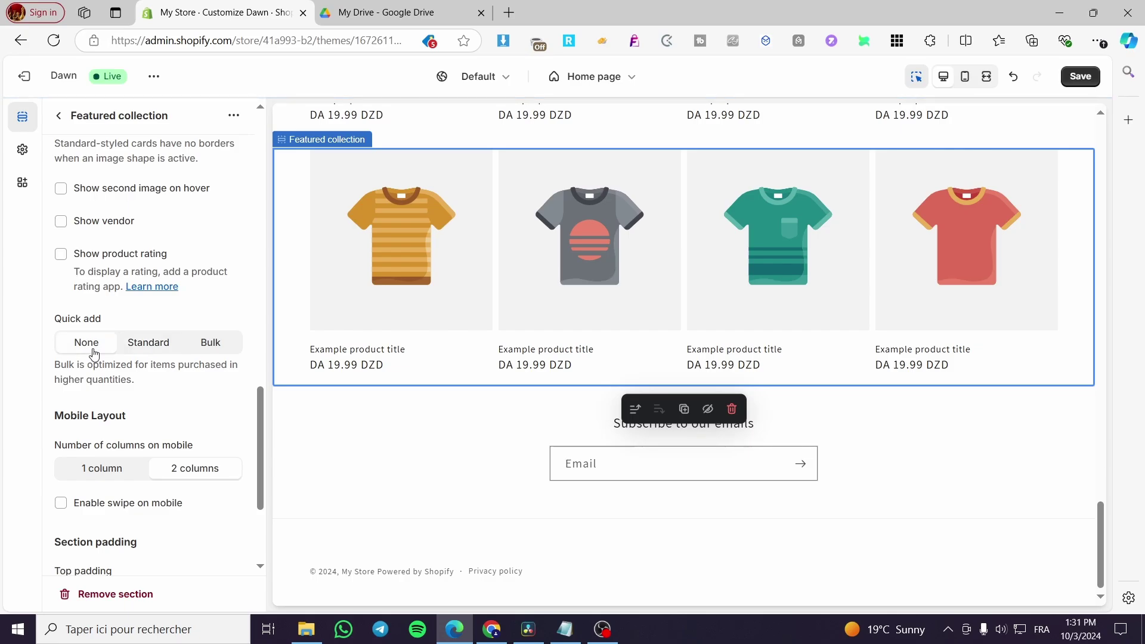
Enable the second image on hover and set the image ratio to Square for the last Featured collection section, saving the theme
scroll(95, 353, up, 3)
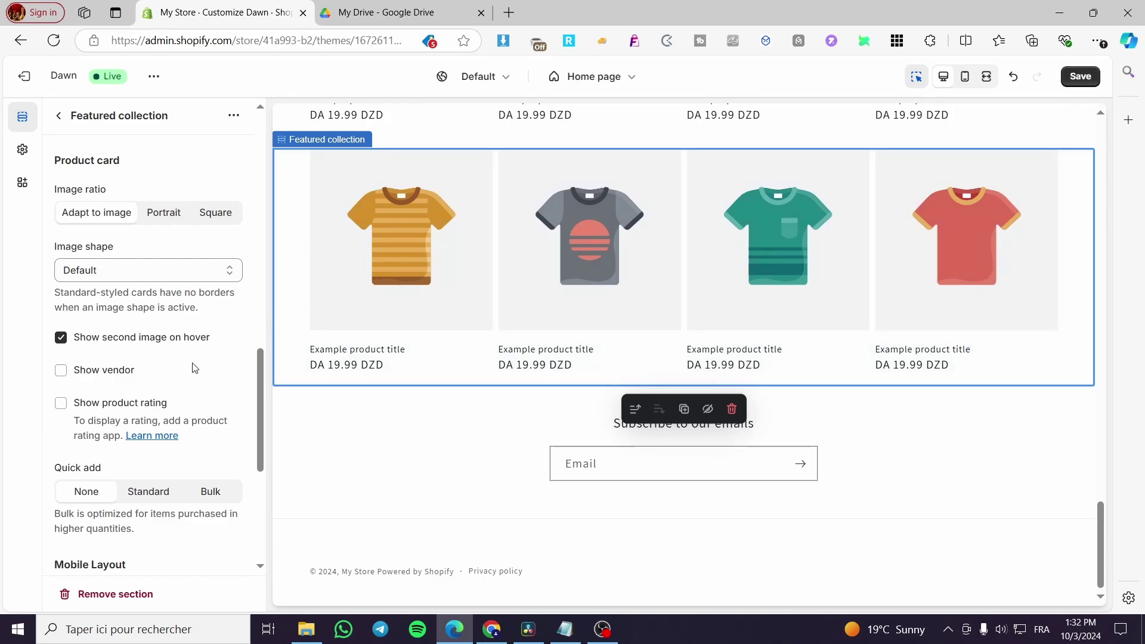
click(132, 277)
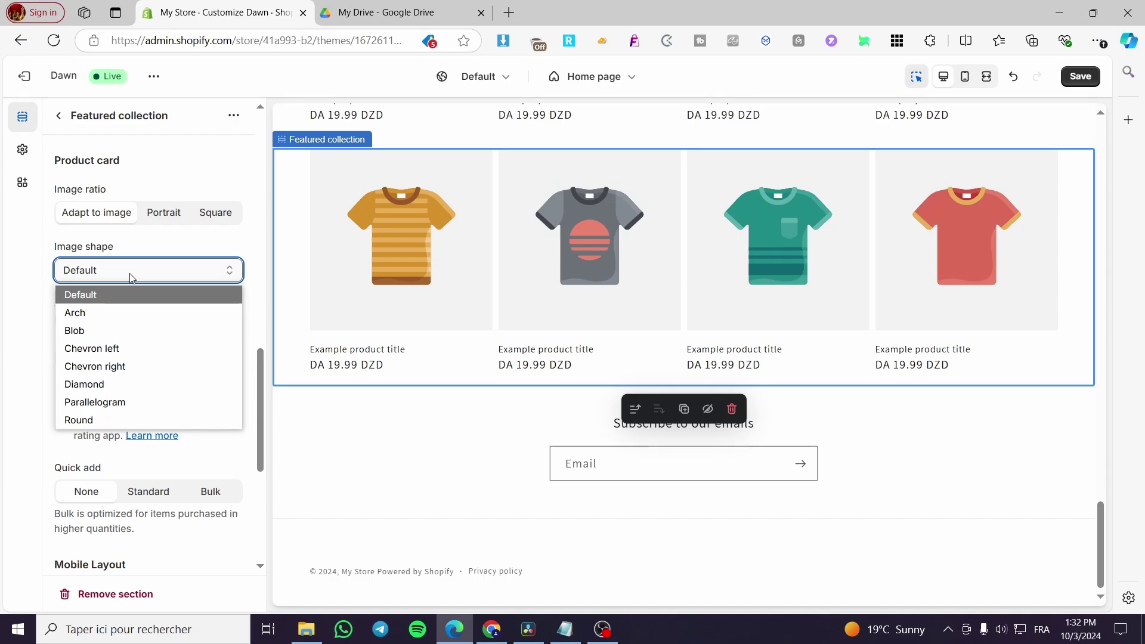
click(133, 248)
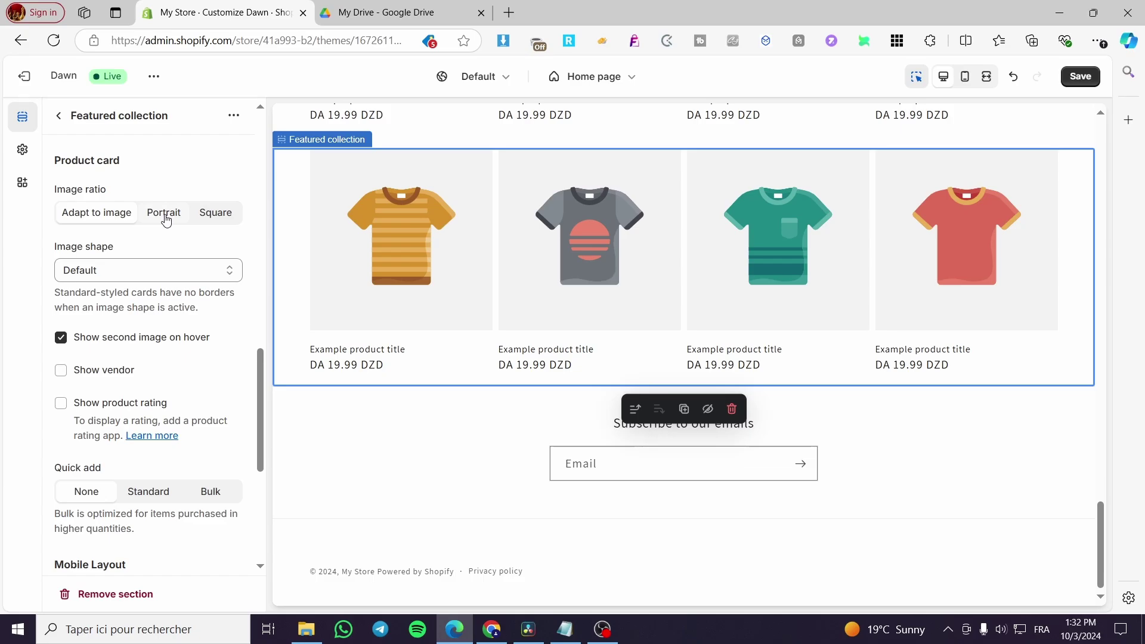
click(225, 215)
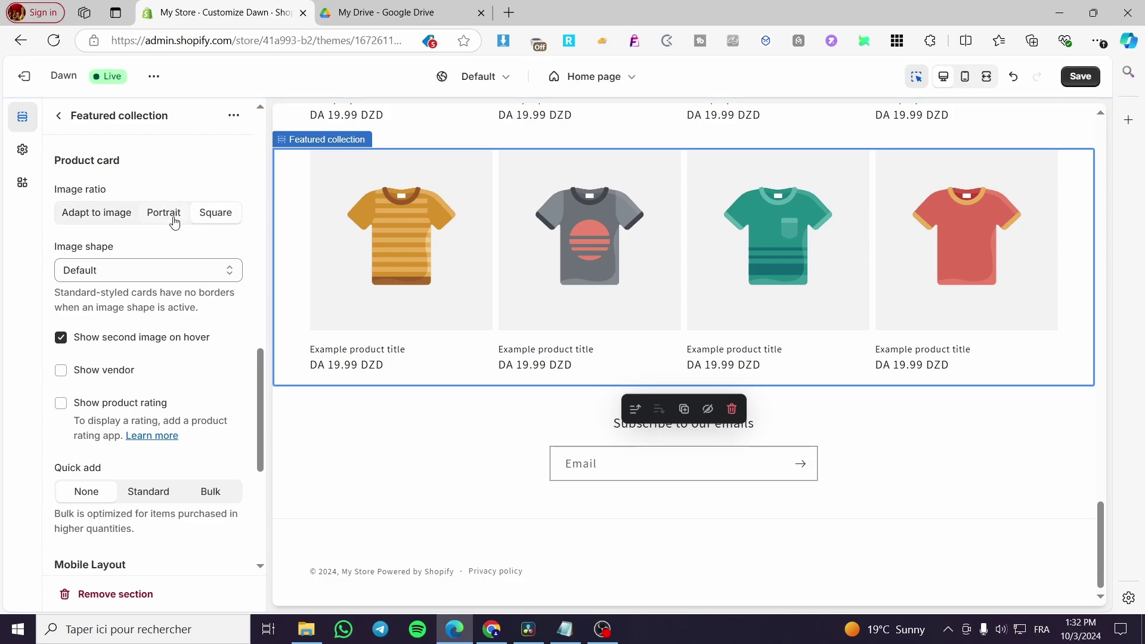
click(174, 223)
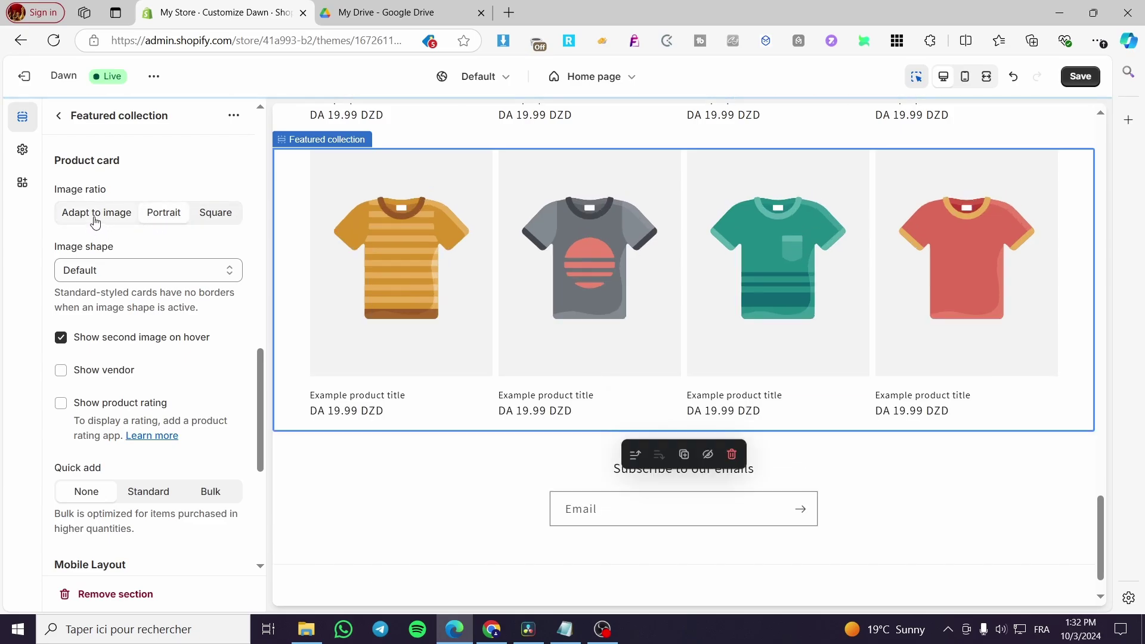
click(96, 220)
scroll(195, 419, up, 3)
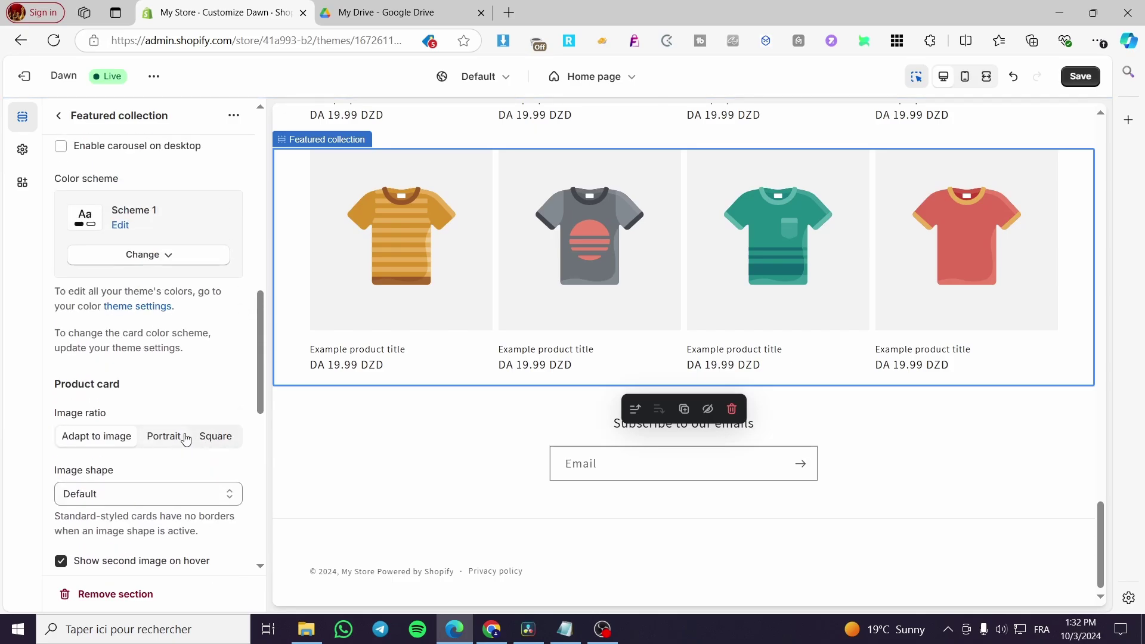
click(216, 442)
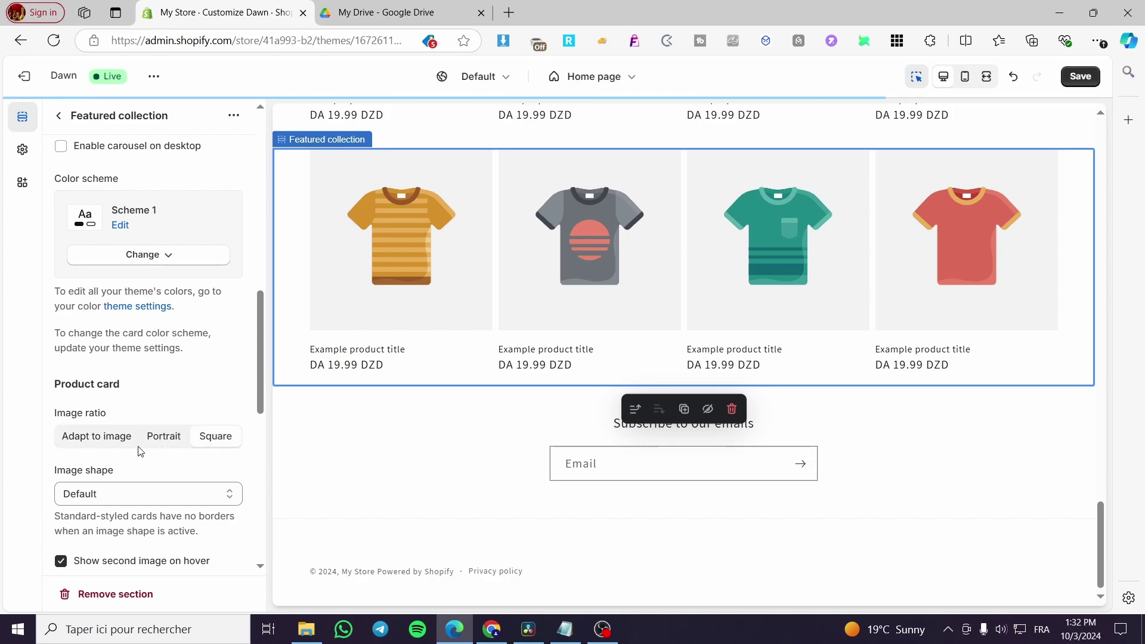
click(1081, 76)
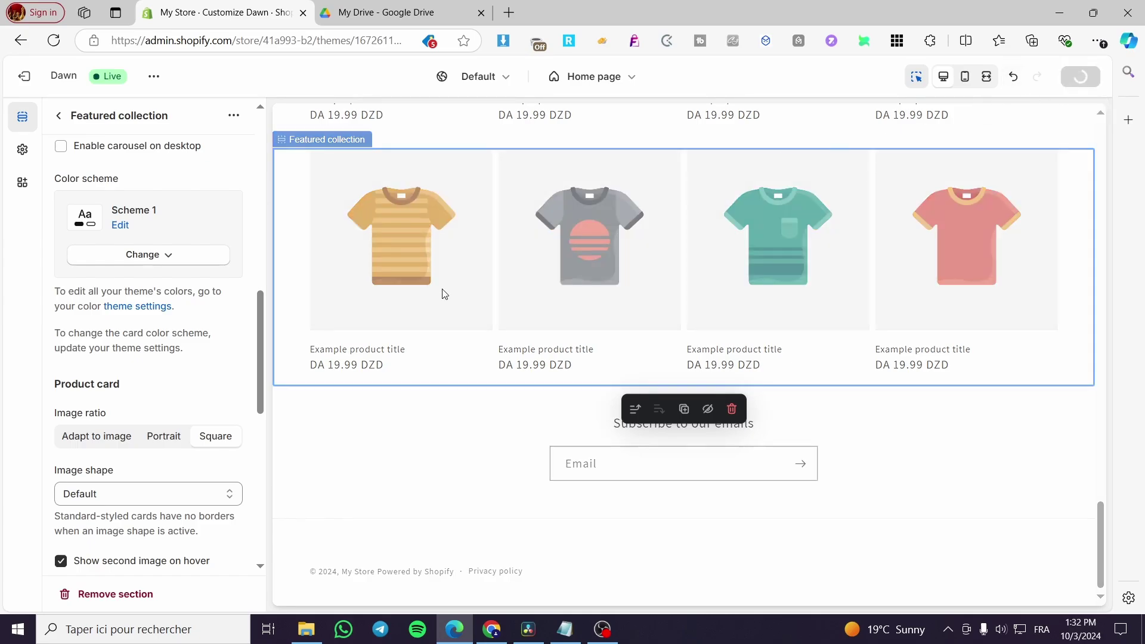
Leave the theme editor and open the Sample collection among the product collections
click(43, 84)
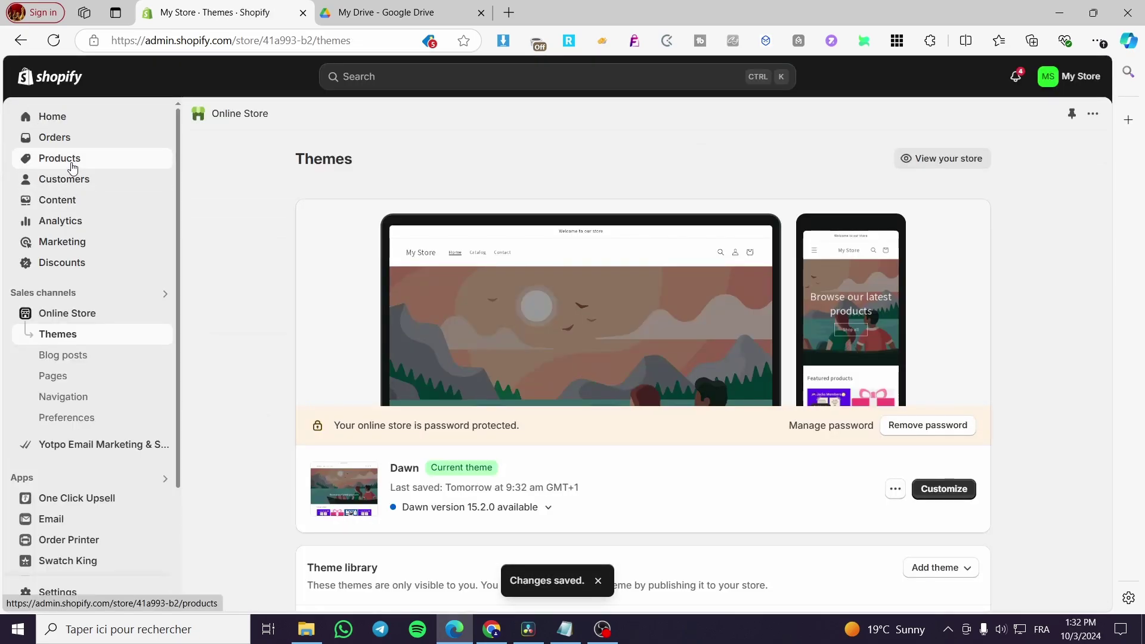
click(72, 167)
click(74, 181)
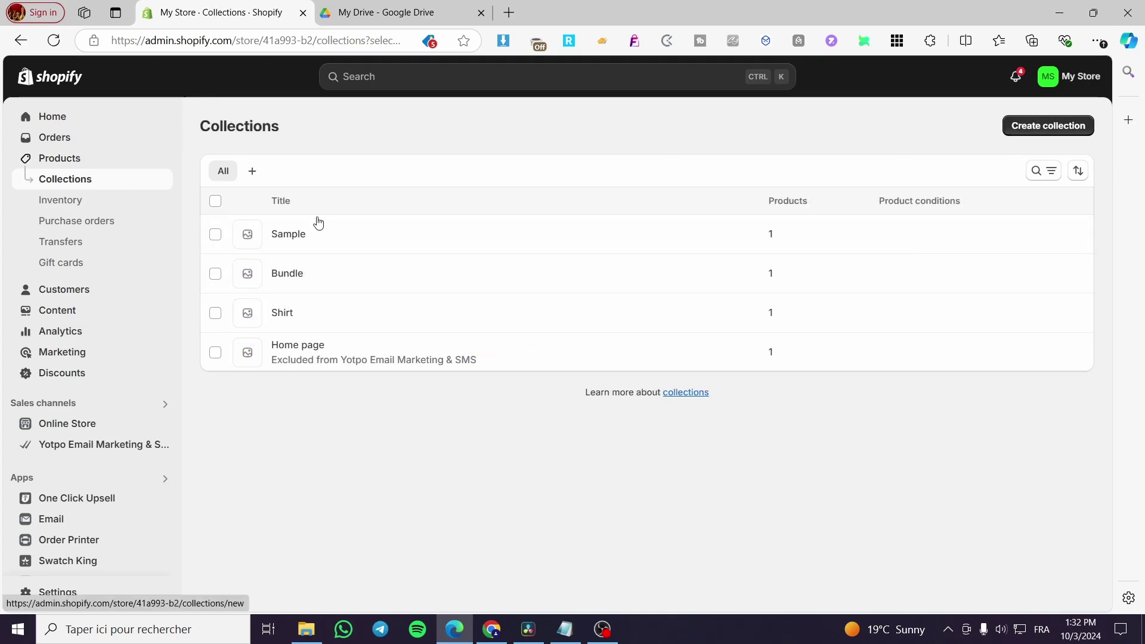
click(282, 242)
scroll(442, 325, down, 1)
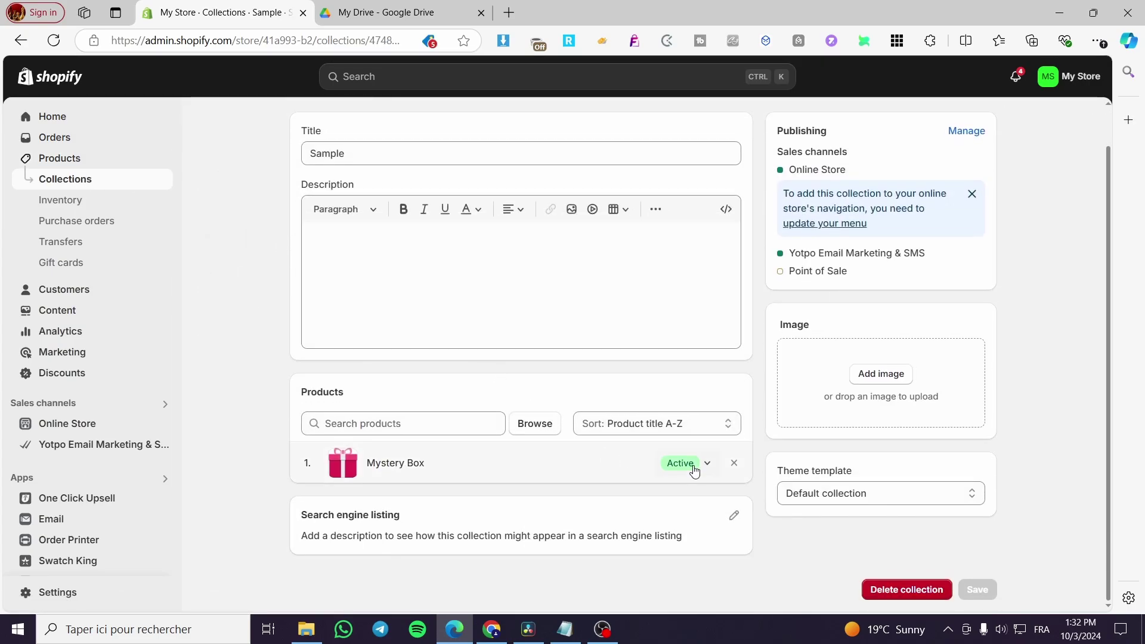
Add the bundle, Promo Bundle and shirt products to the Sample collection
click(549, 430)
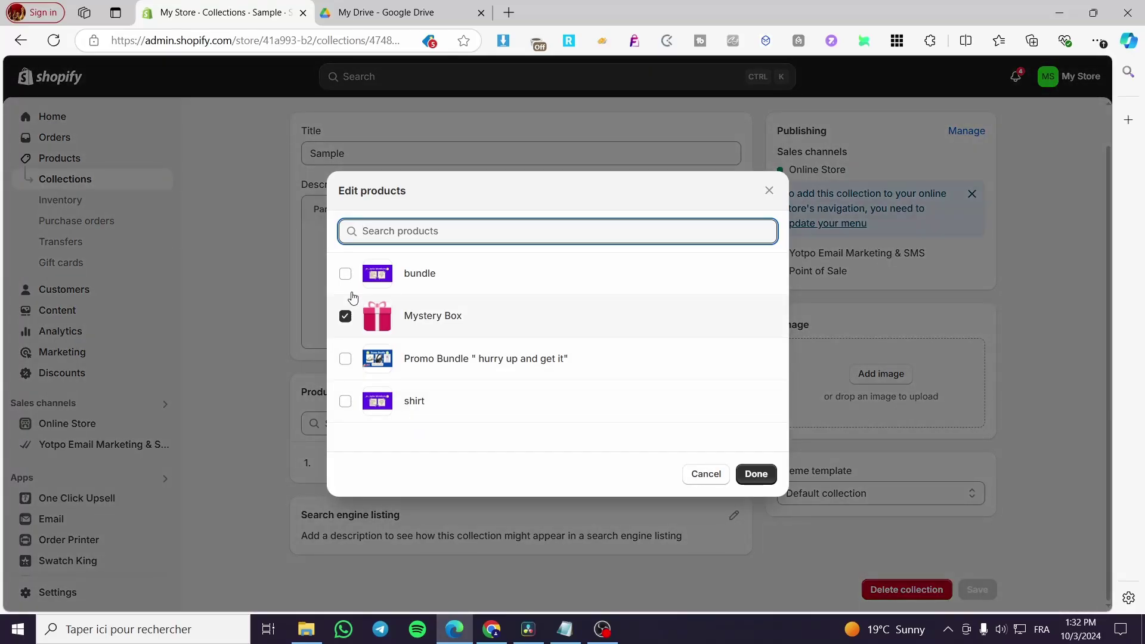
click(345, 273)
right_click(344, 274)
click(345, 358)
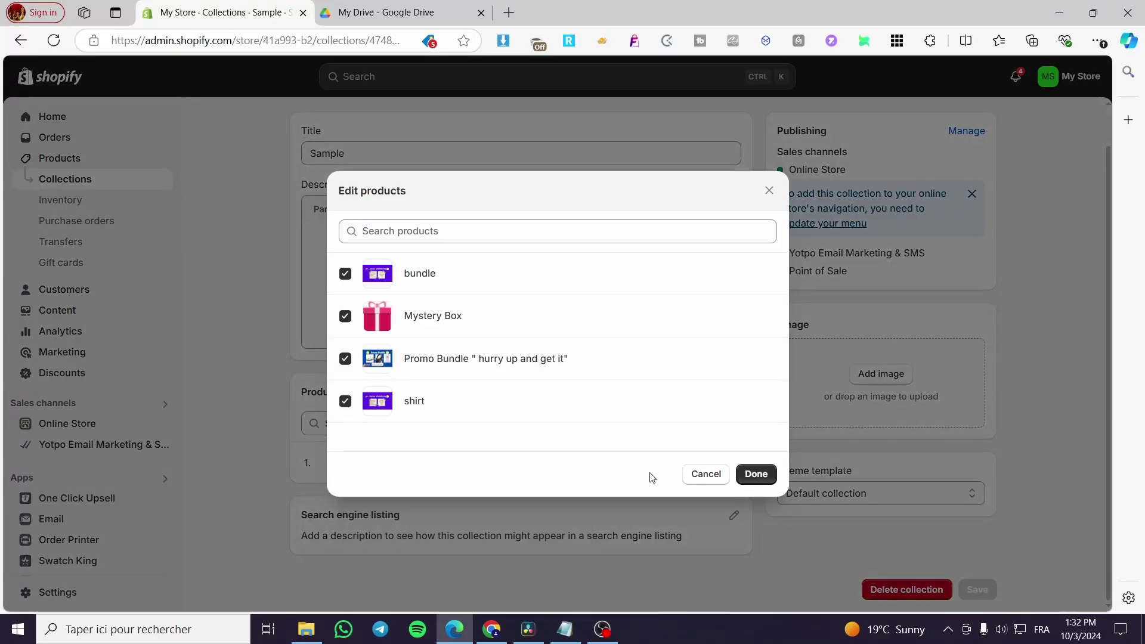
click(756, 474)
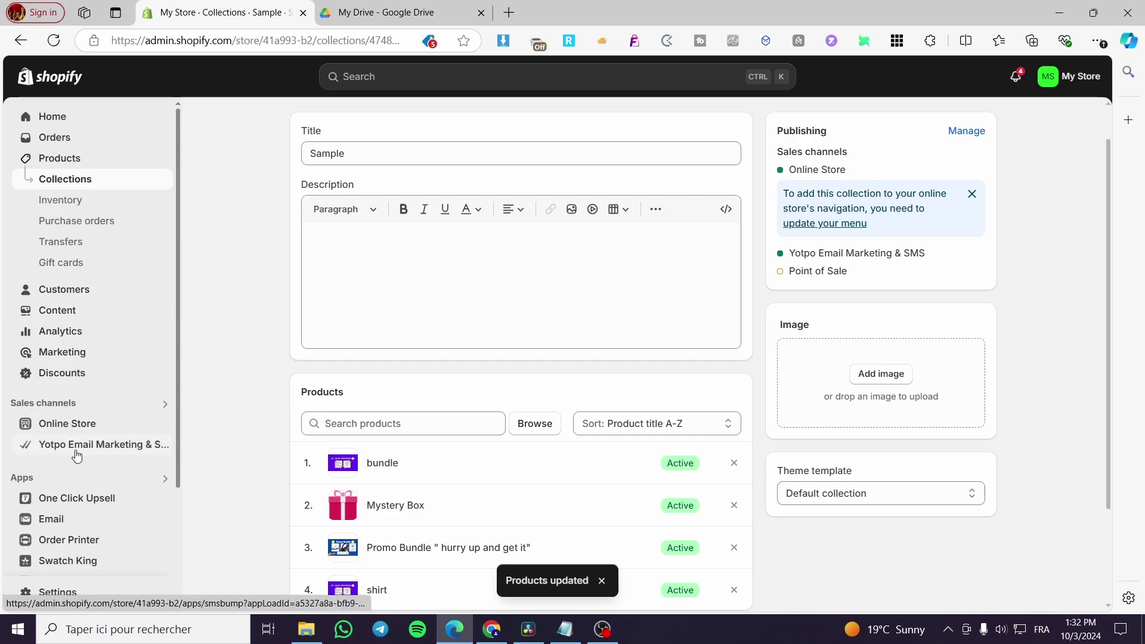
Reopen the Dawn theme for customization and select the Featured products section above the Instagram feed
click(67, 423)
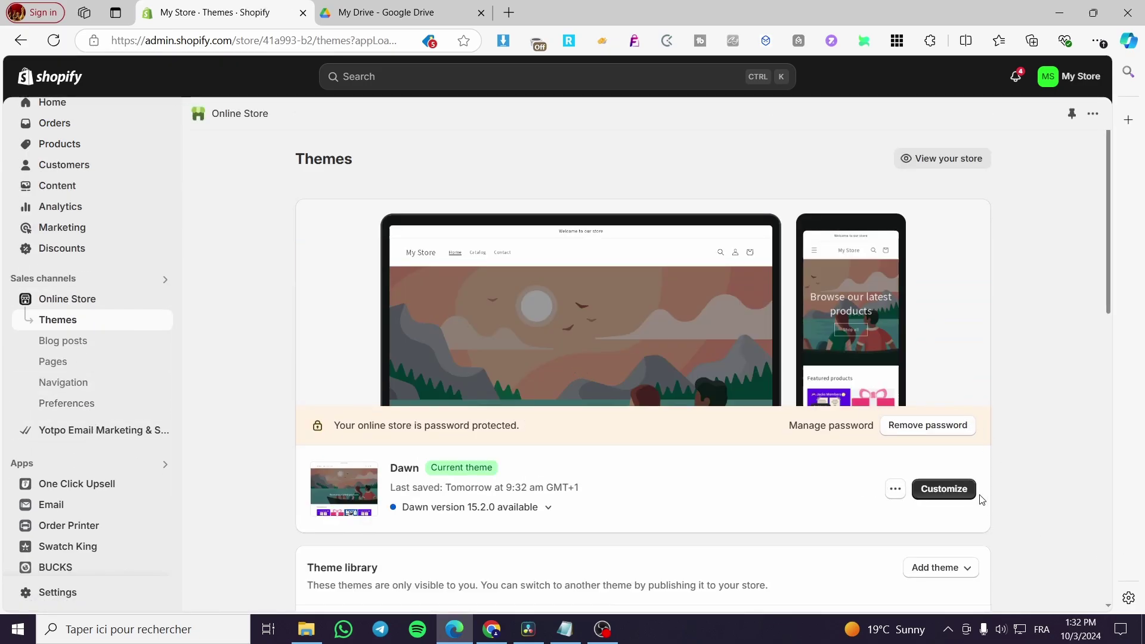
click(970, 494)
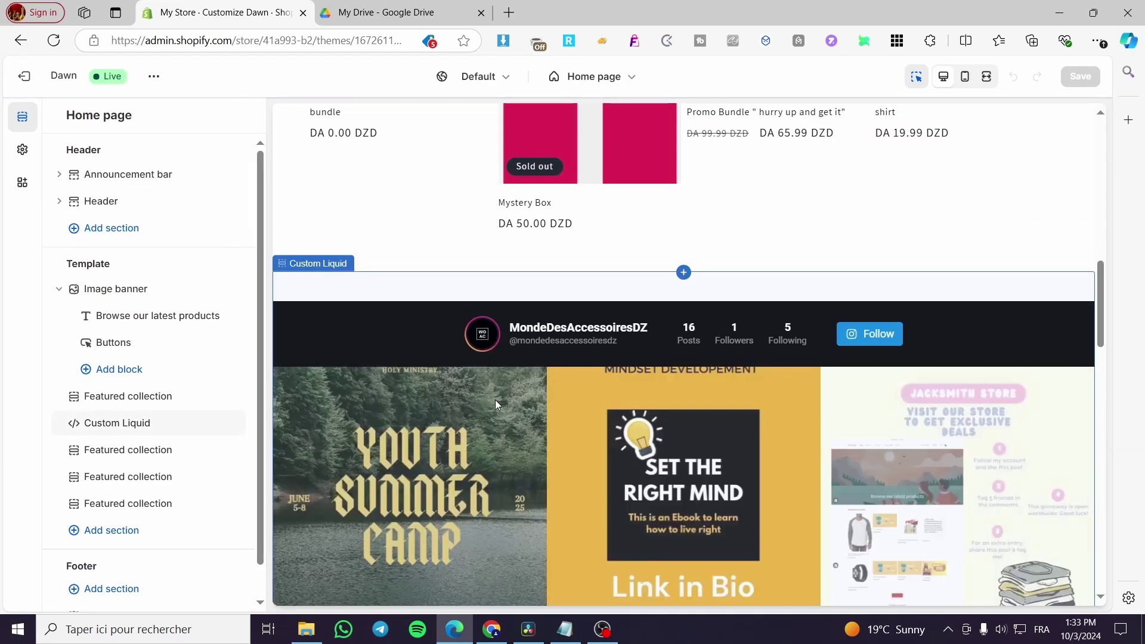
scroll(495, 404, up, 4)
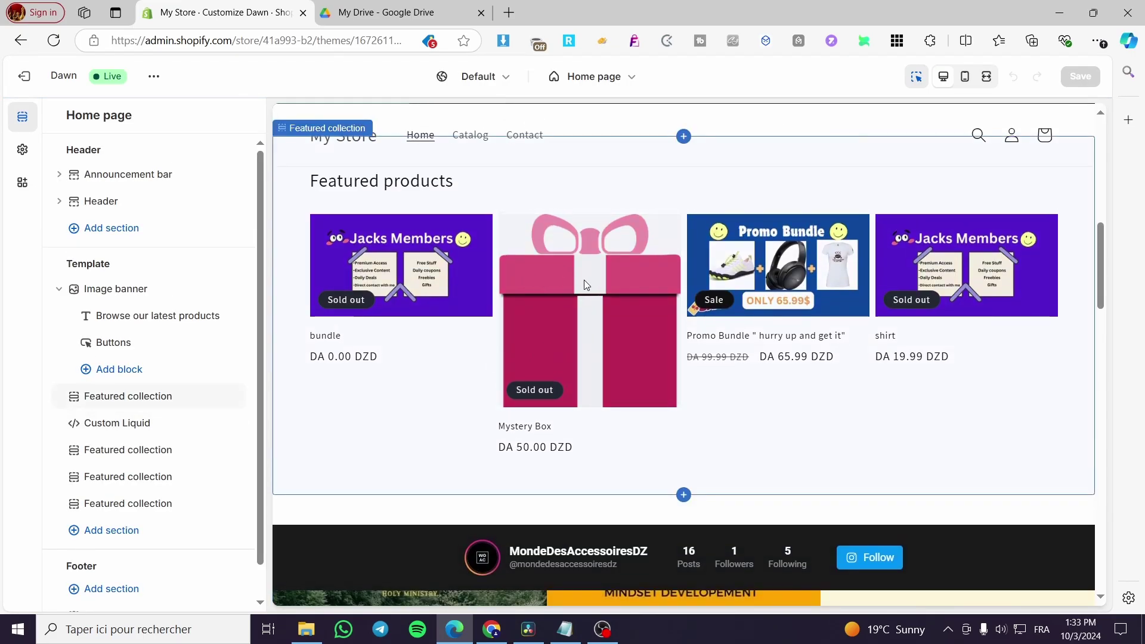
click(585, 281)
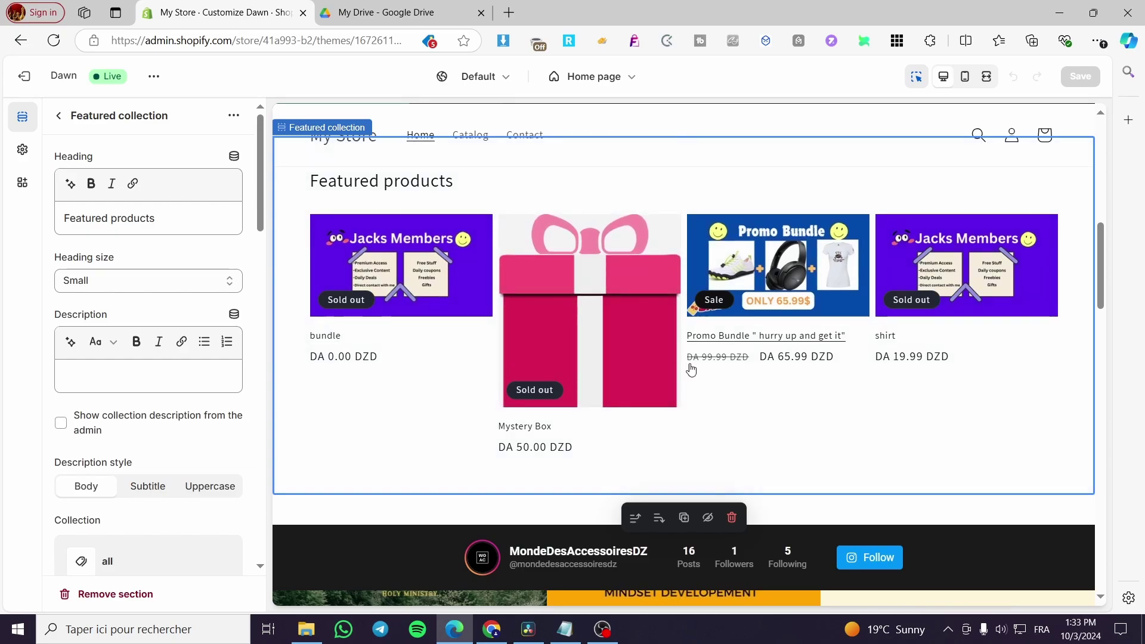
Set the product card image ratio of the Featured products section to Square after comparing it with Portrait and Adapt to image
scroll(212, 365, down, 4)
scroll(187, 358, up, 2)
scroll(182, 358, down, 2)
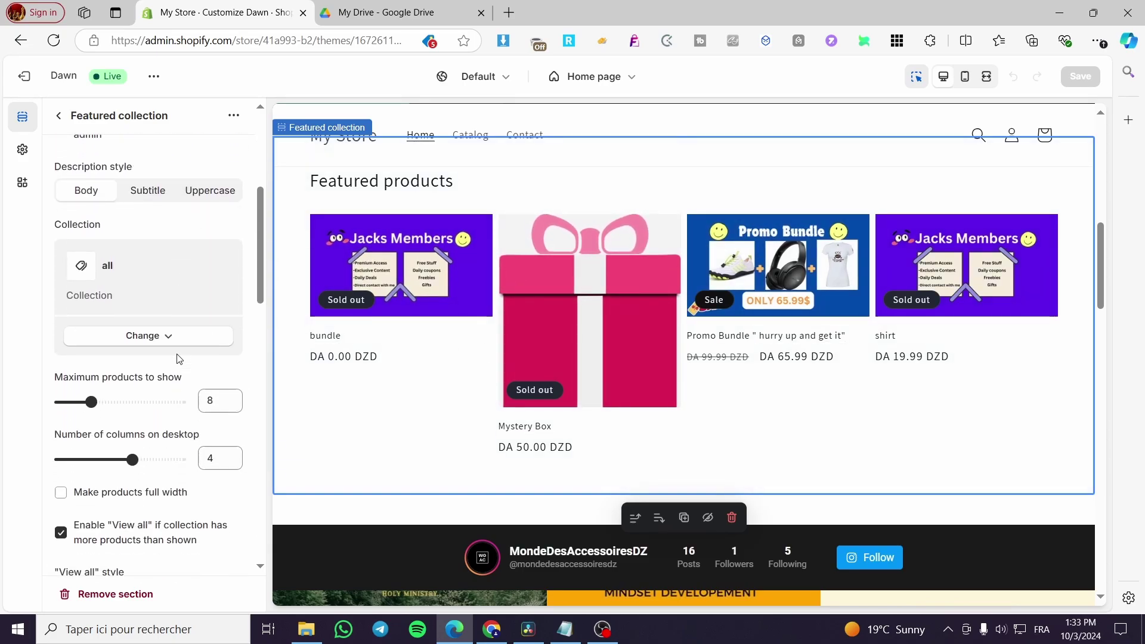
scroll(179, 358, up, 3)
scroll(179, 358, up, 2)
scroll(176, 357, down, 10)
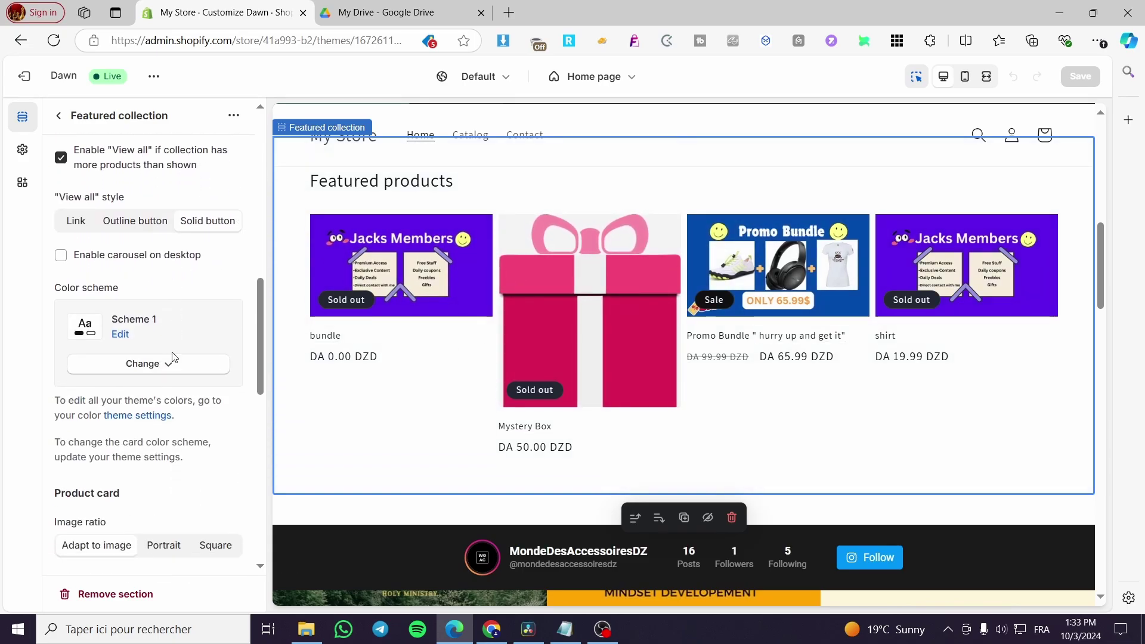
scroll(164, 240, down, 3)
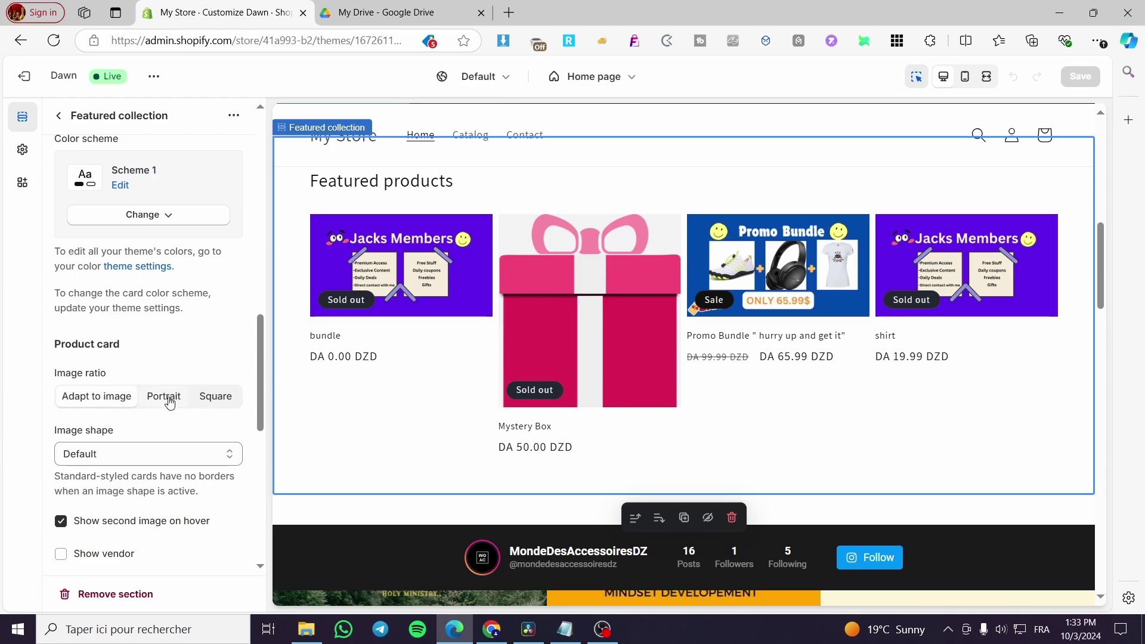
click(203, 398)
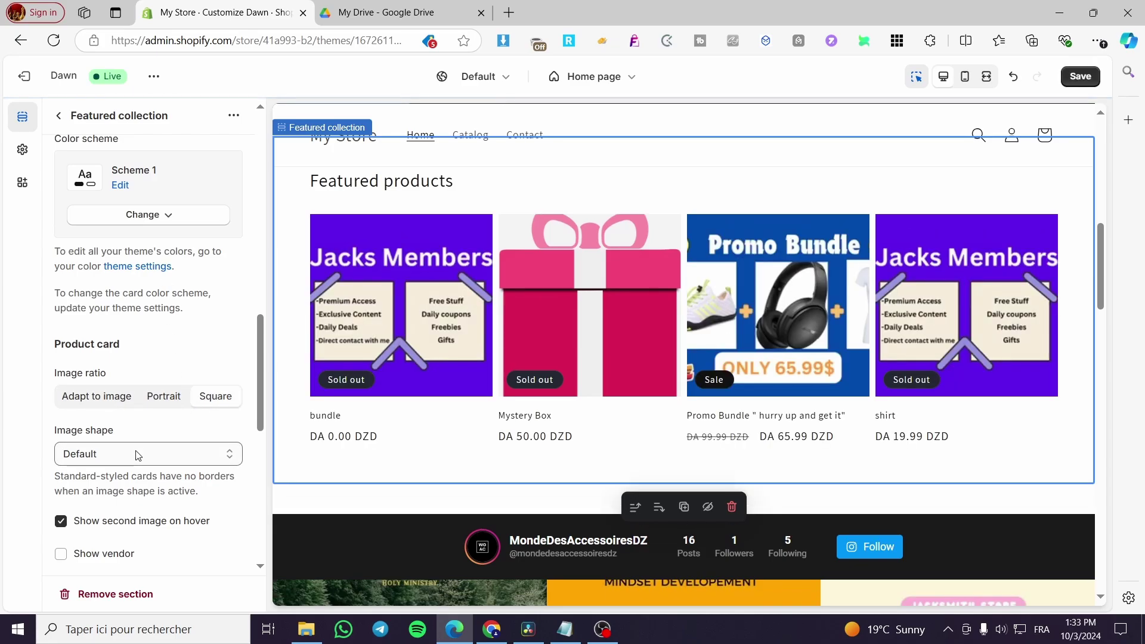
click(170, 398)
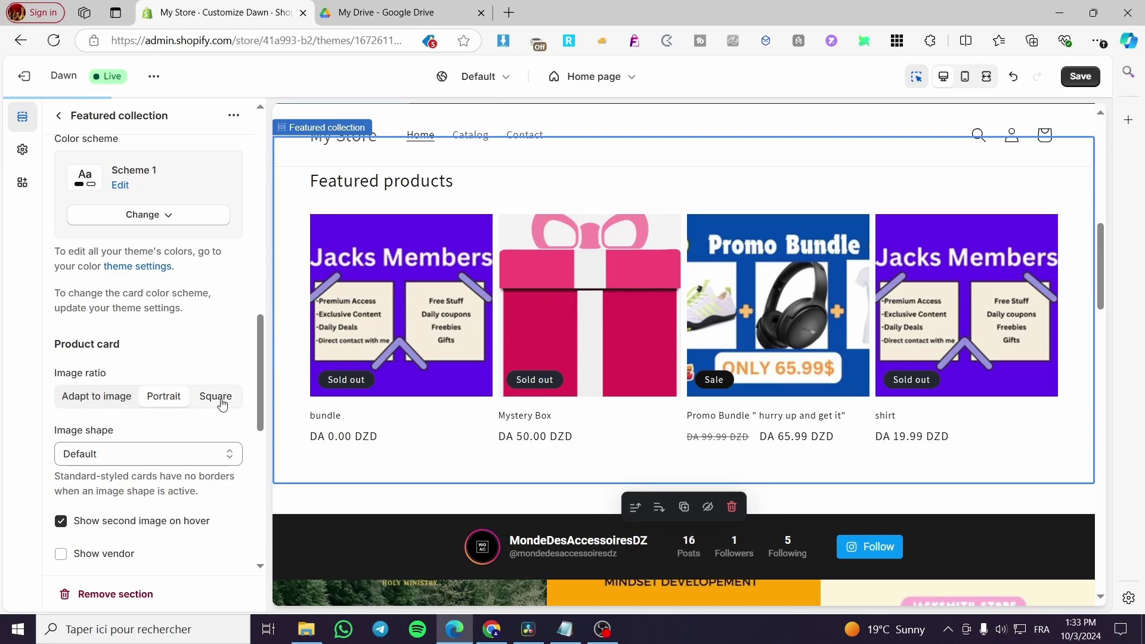
click(221, 398)
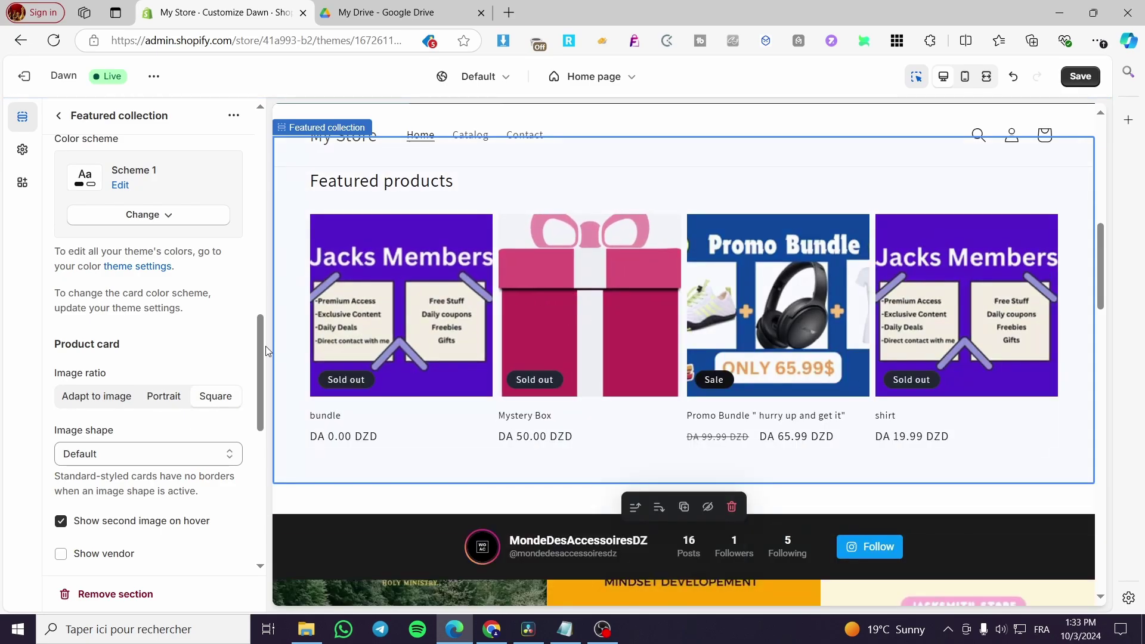
click(96, 397)
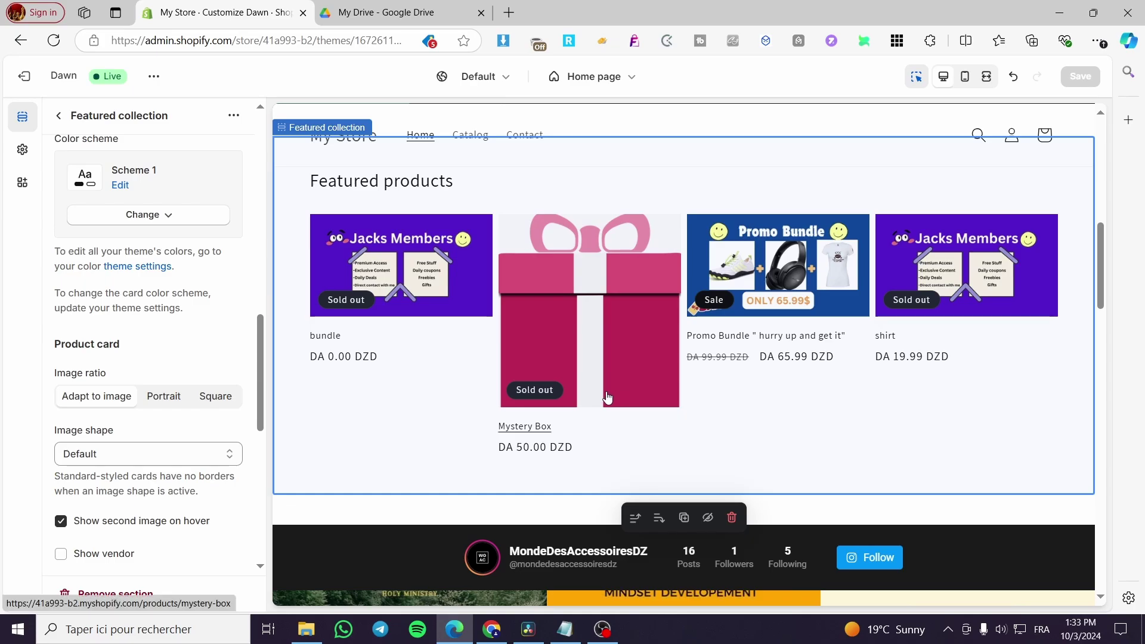
click(215, 396)
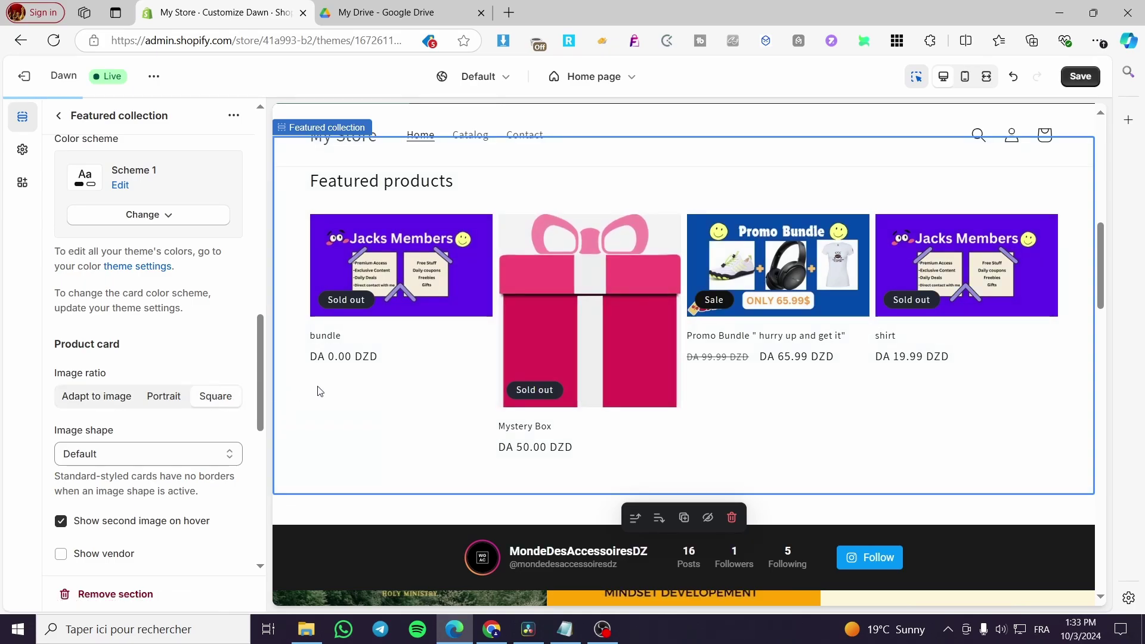
Assign the Sample collection to the first Featured collection section below the Instagram feed and set its image ratio to Square
scroll(545, 351, down, 10)
scroll(511, 347, up, 3)
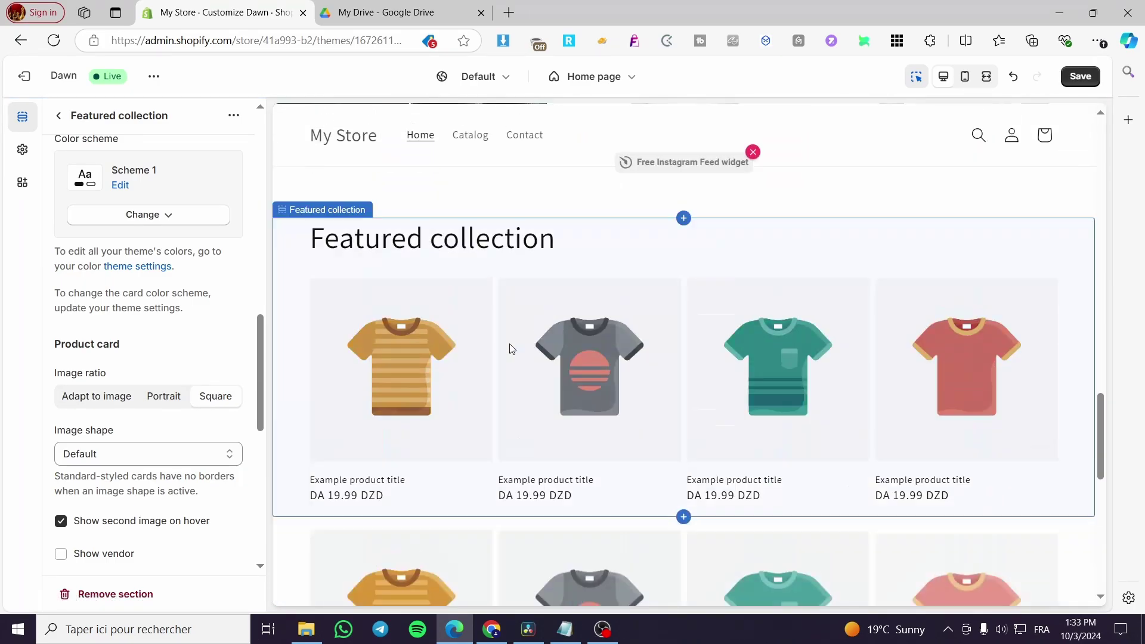
scroll(129, 329, down, 2)
scroll(143, 412, down, 4)
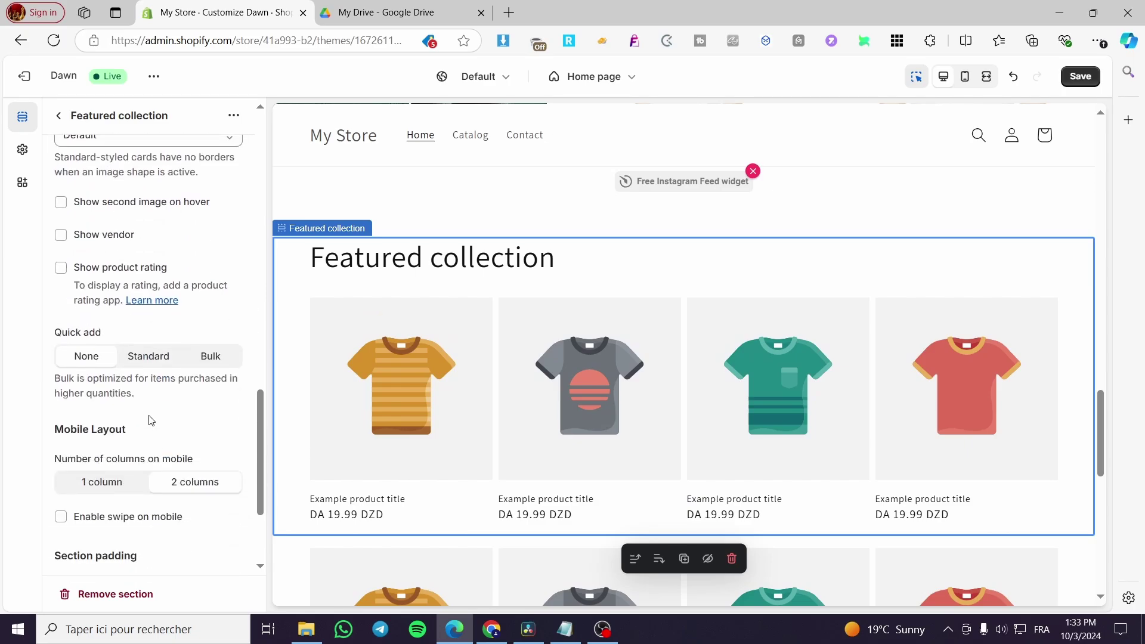
scroll(149, 406, up, 15)
scroll(161, 418, down, 3)
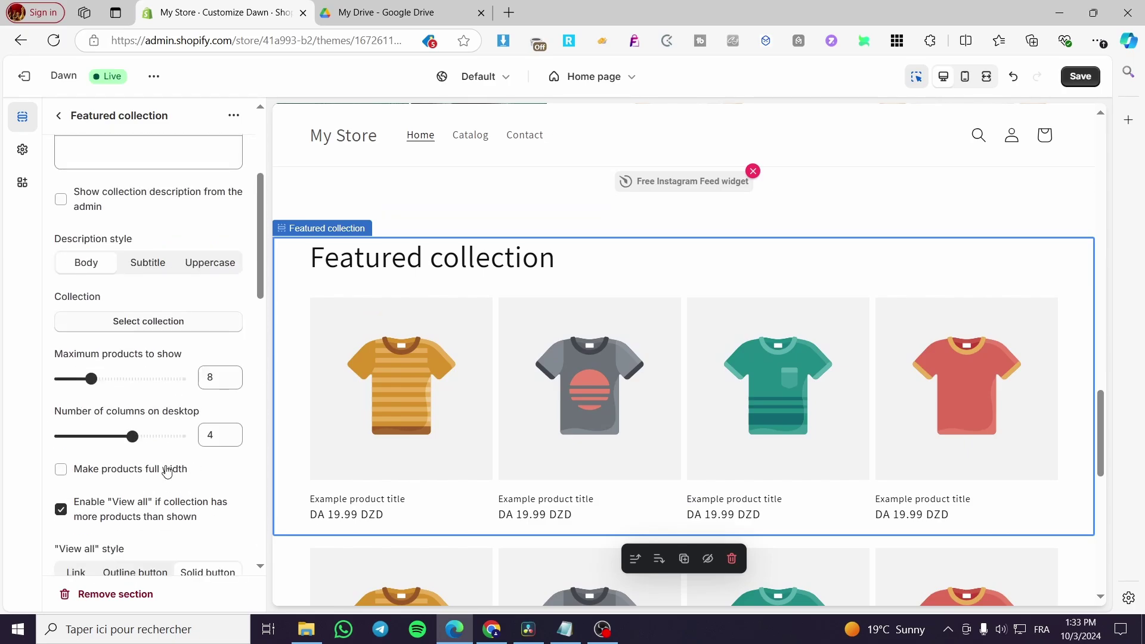
click(169, 333)
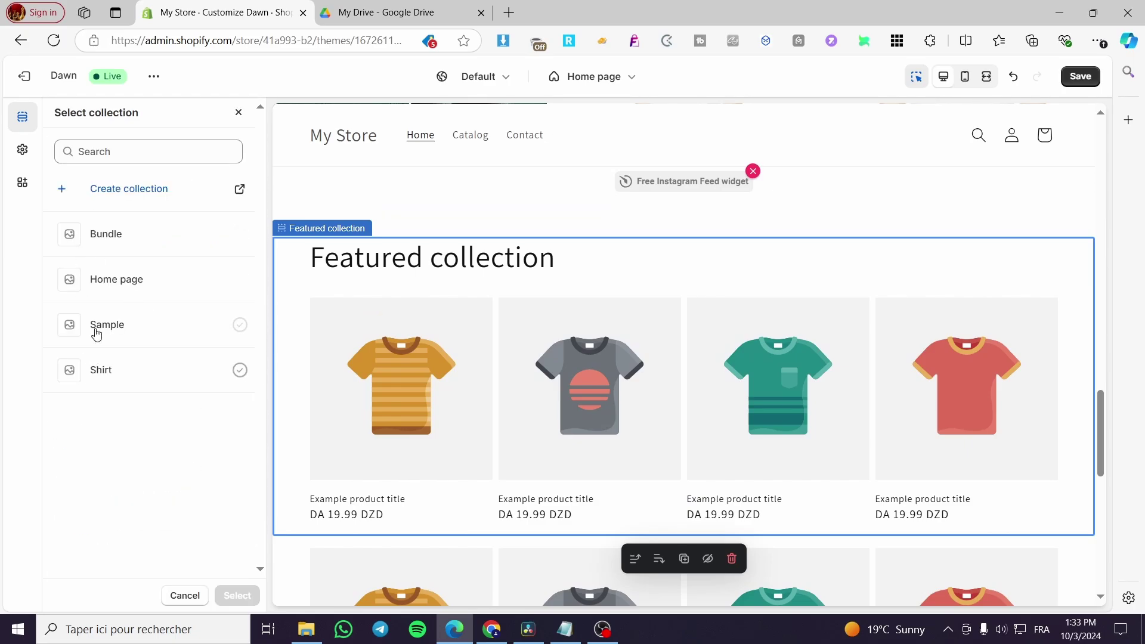
click(96, 327)
click(238, 595)
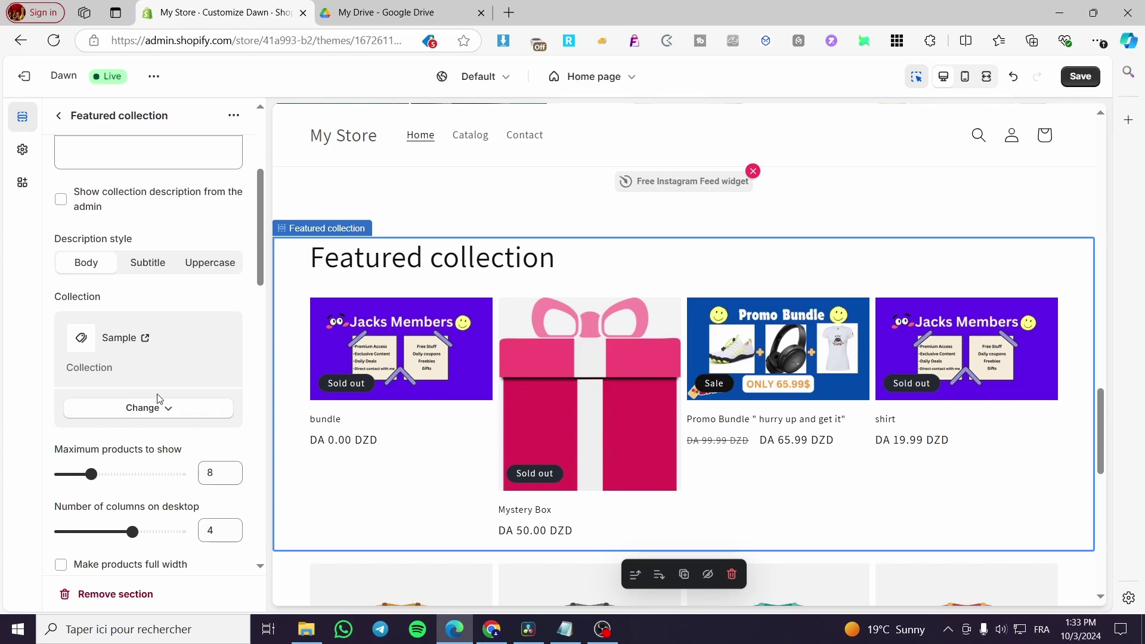
scroll(160, 399, down, 9)
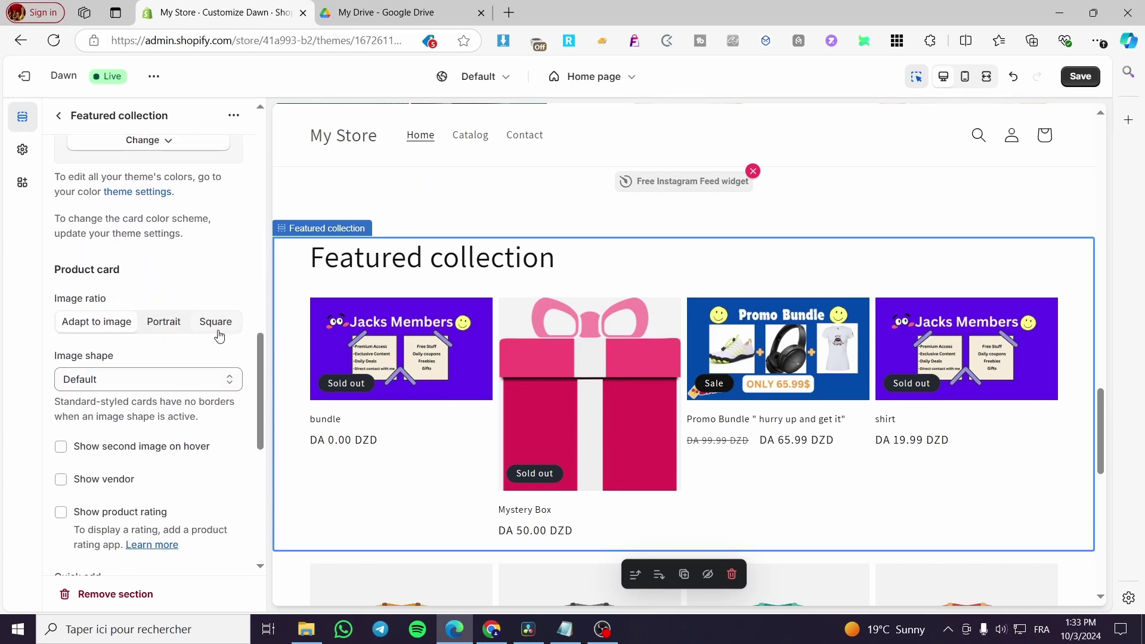
click(216, 322)
Set the product image ratio of the two remaining placeholder Featured collection sections to Square
scroll(386, 429, down, 3)
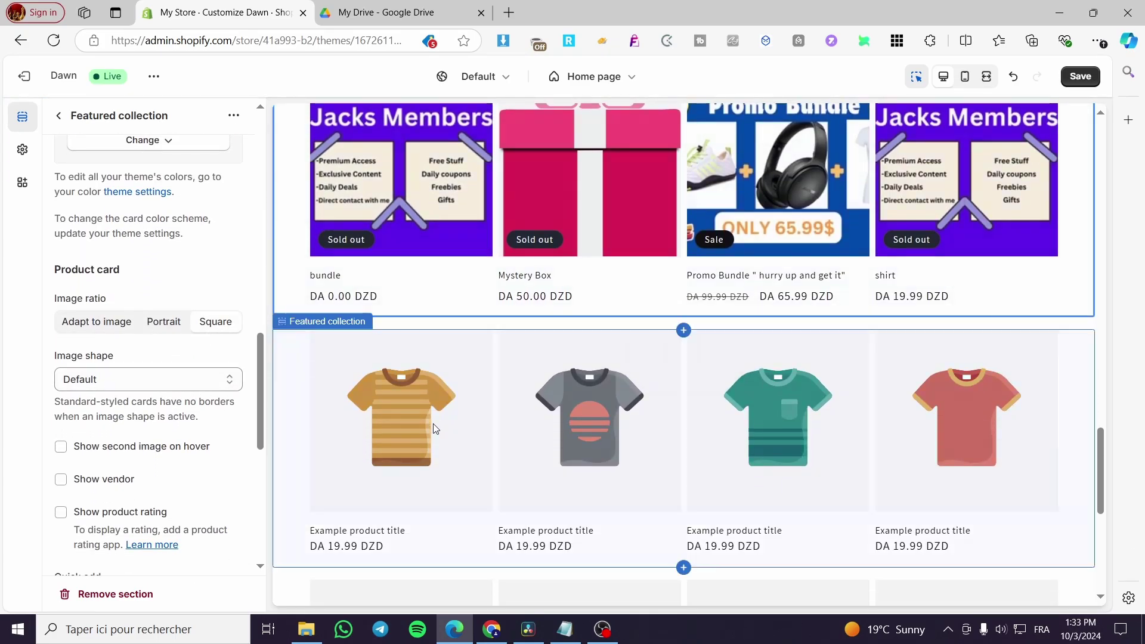
scroll(149, 353, down, 2)
click(210, 227)
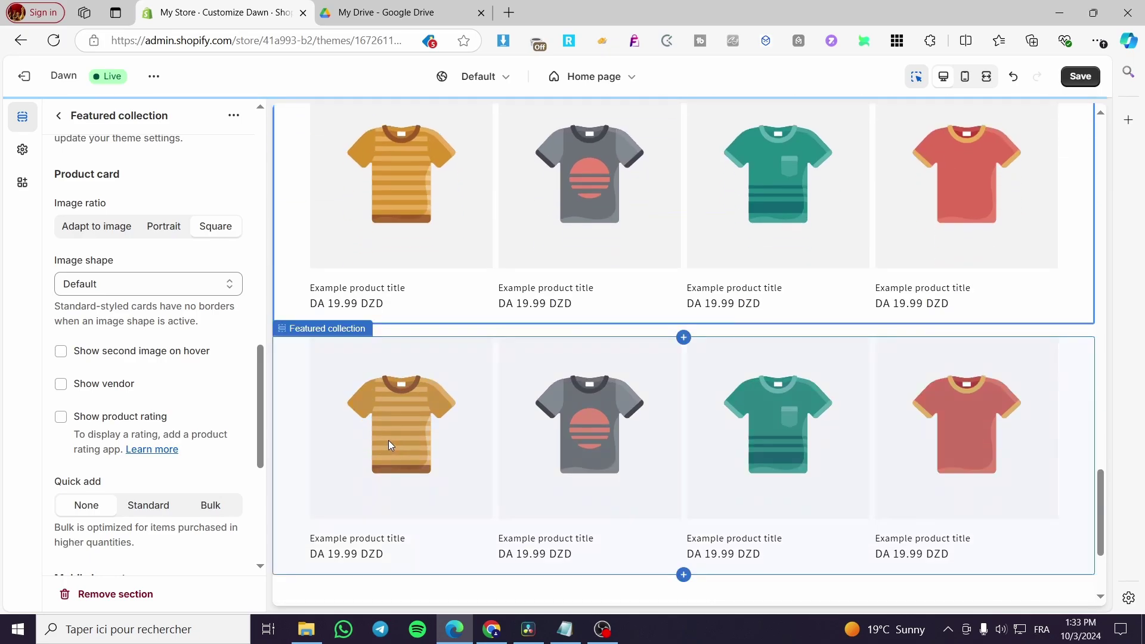
click(60, 351)
Assign the Sample collection to the middle Featured collection section below the Instagram feed
scroll(153, 394, up, 6)
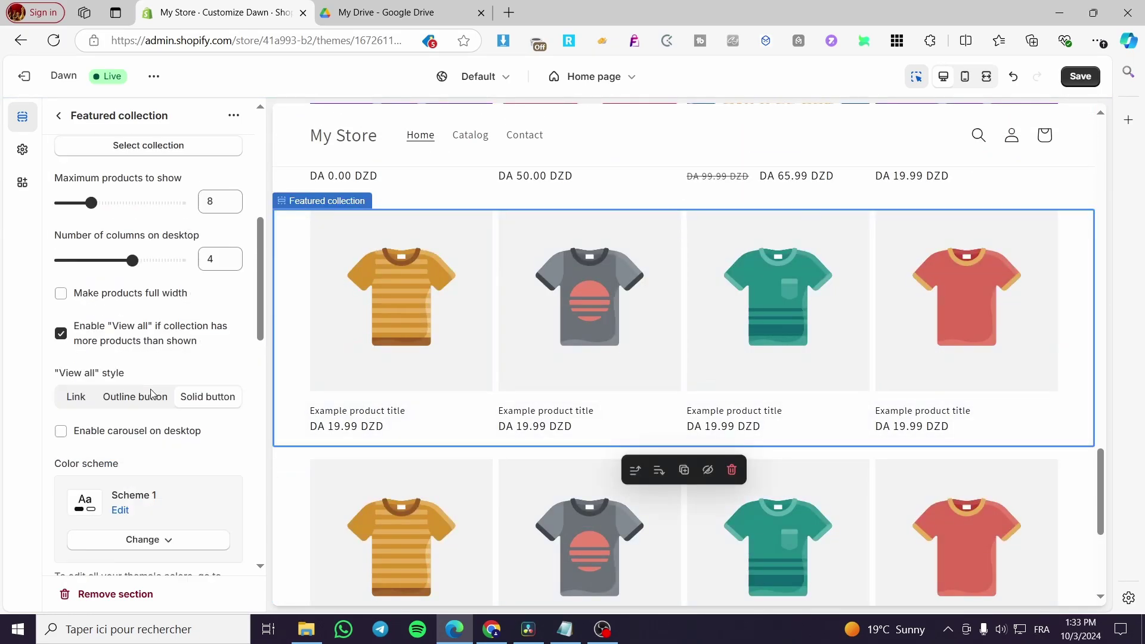
scroll(153, 393, up, 3)
click(180, 328)
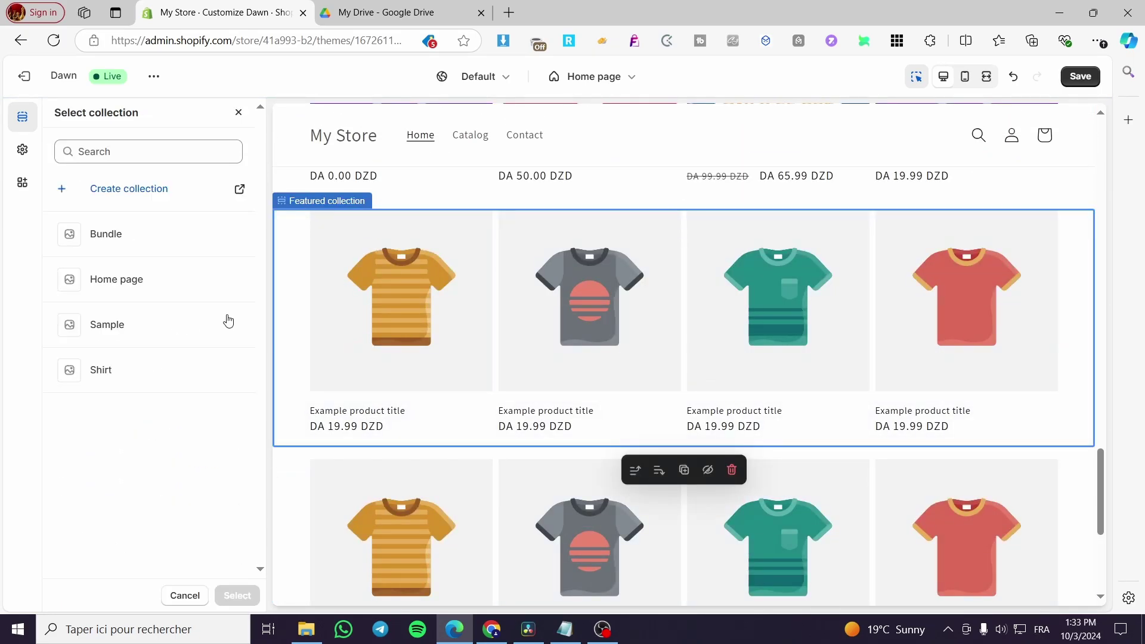
click(127, 332)
click(237, 595)
Select the last Featured collection section above the email signup and assign the Sample collection to it
scroll(237, 491, down, 3)
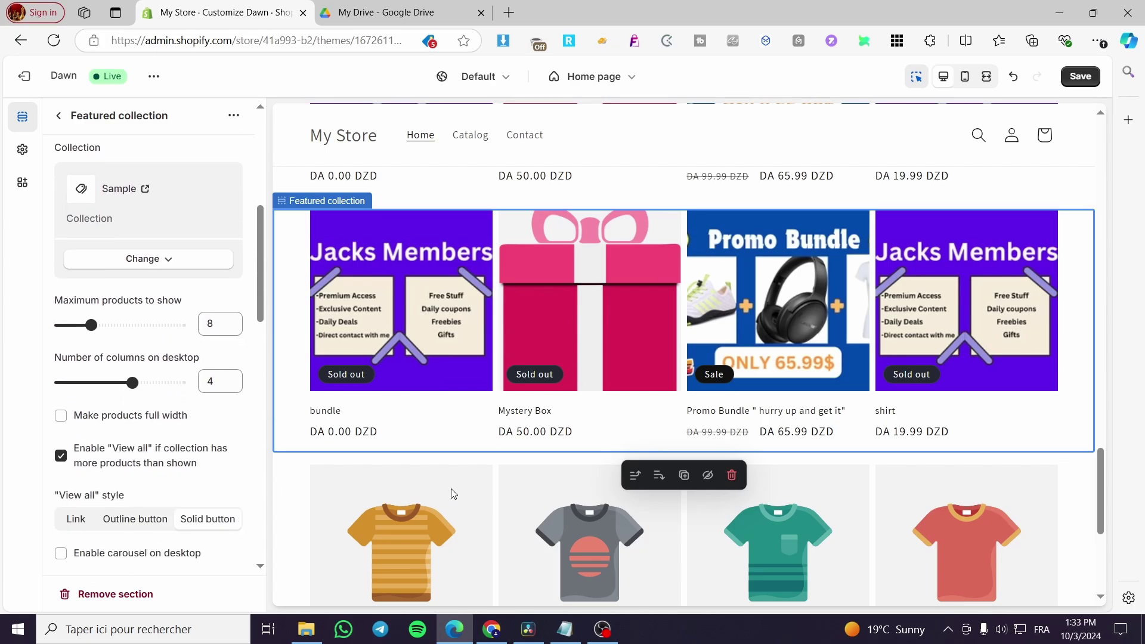
scroll(453, 493, down, 5)
click(476, 355)
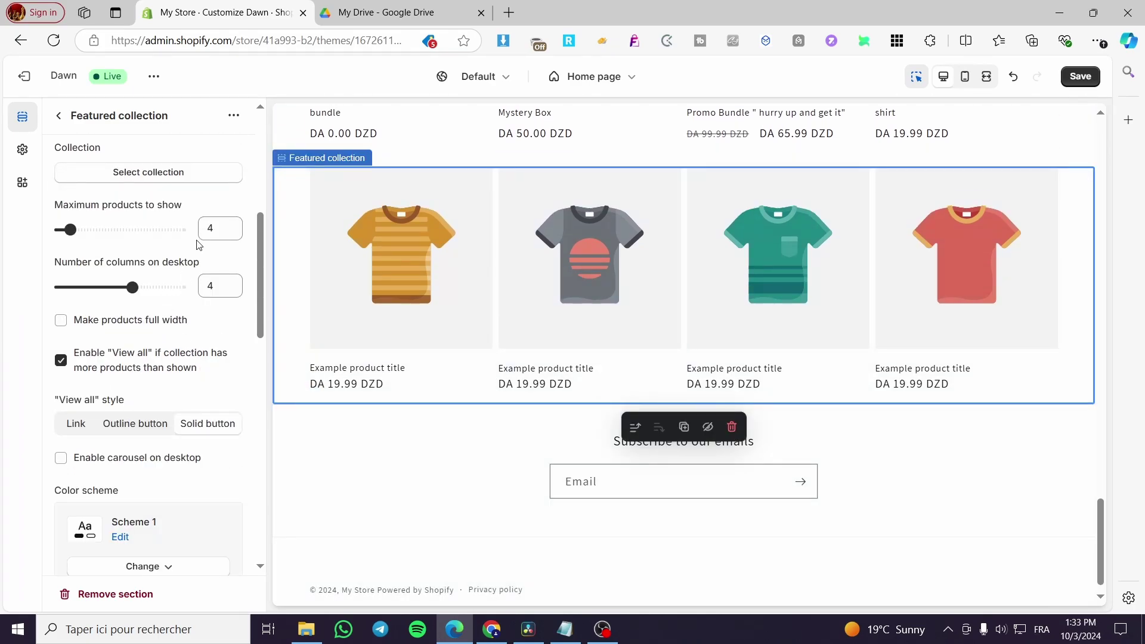
click(195, 171)
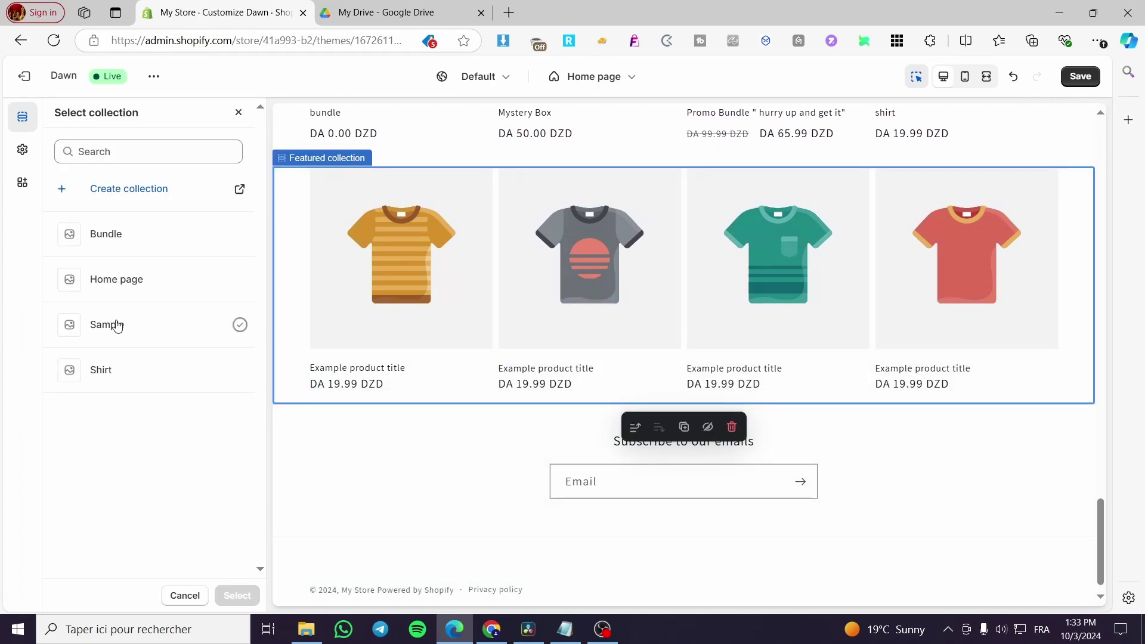
click(113, 325)
click(237, 595)
Review the alignment and spacing of the stacked Featured collection rows and the last section's padding settings
scroll(530, 529, up, 6)
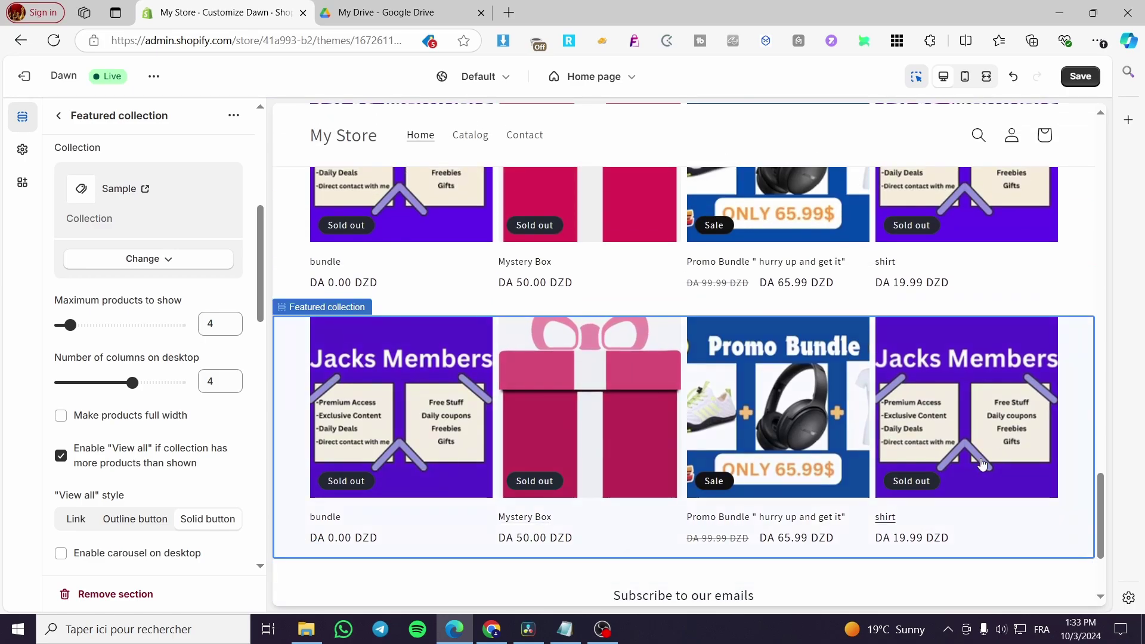
scroll(464, 289, up, 2)
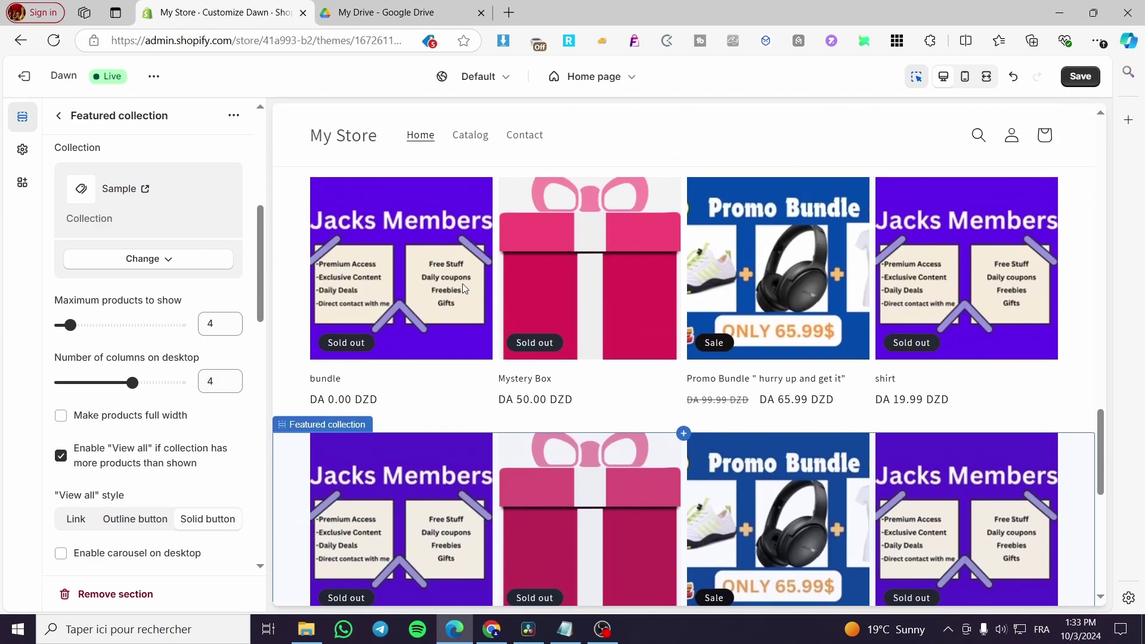
scroll(977, 328, down, 4)
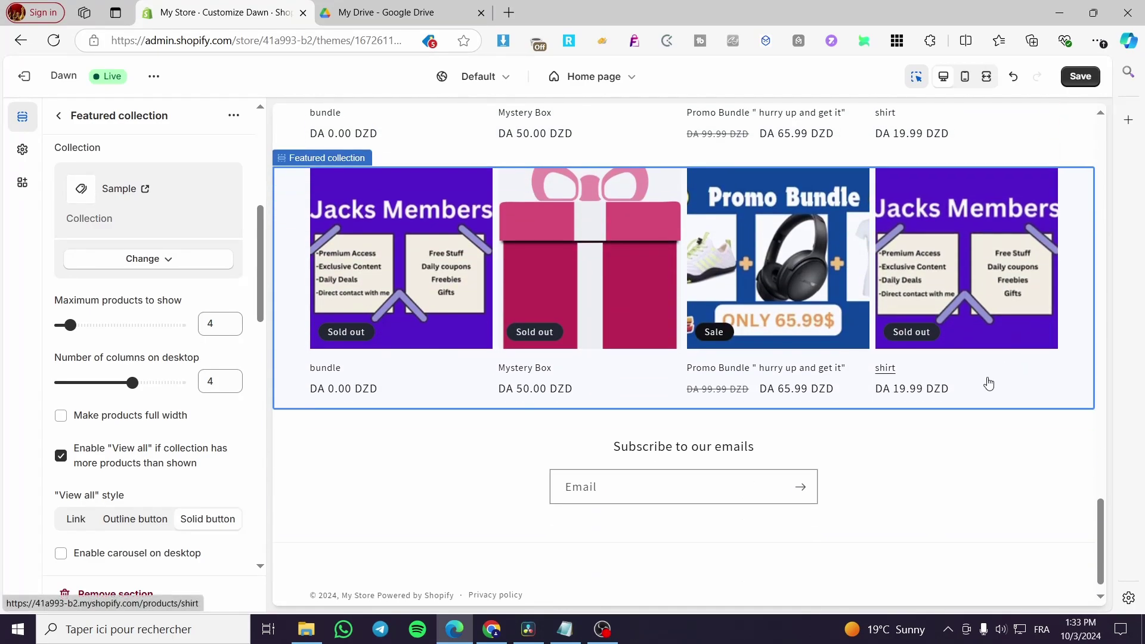
scroll(989, 409, up, 4)
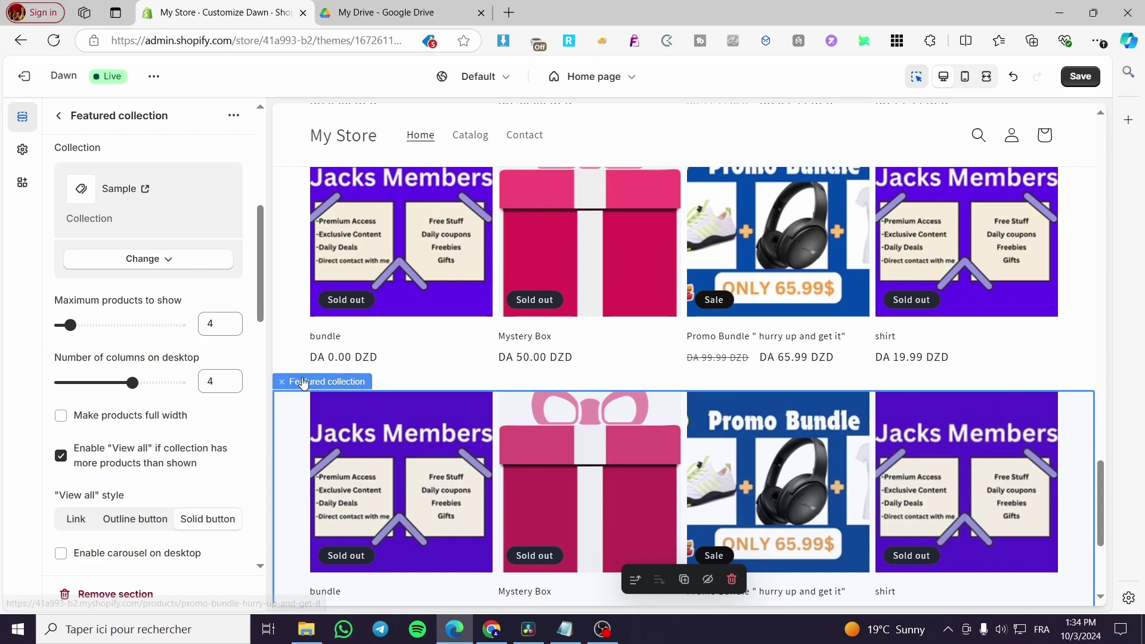
scroll(477, 340, up, 3)
scroll(534, 299, down, 2)
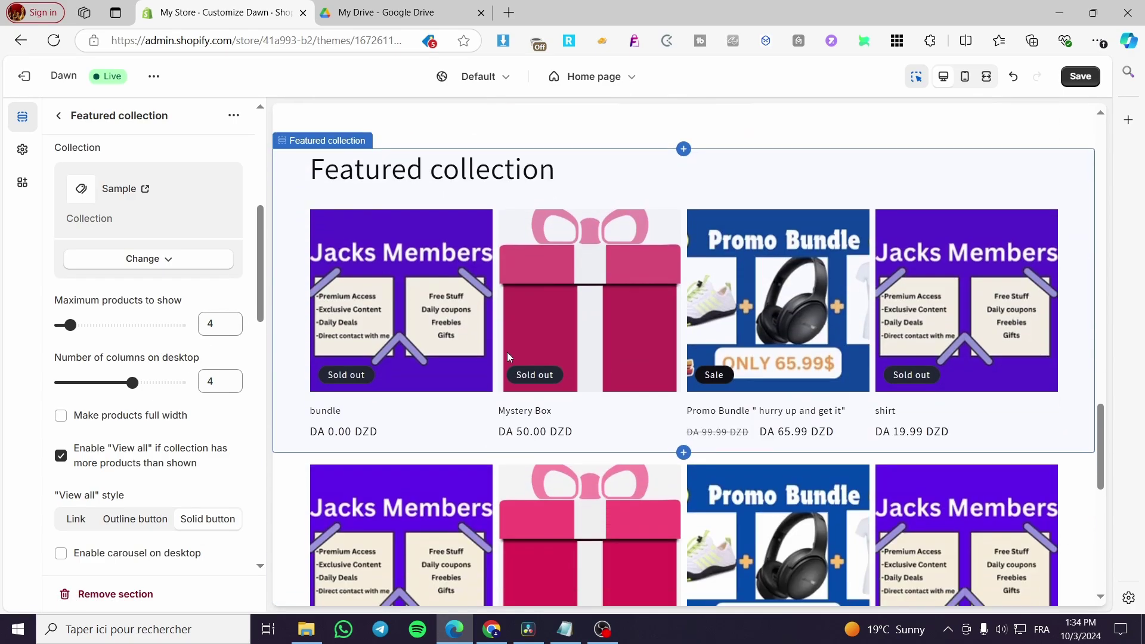
scroll(107, 472, down, 10)
scroll(124, 465, down, 2)
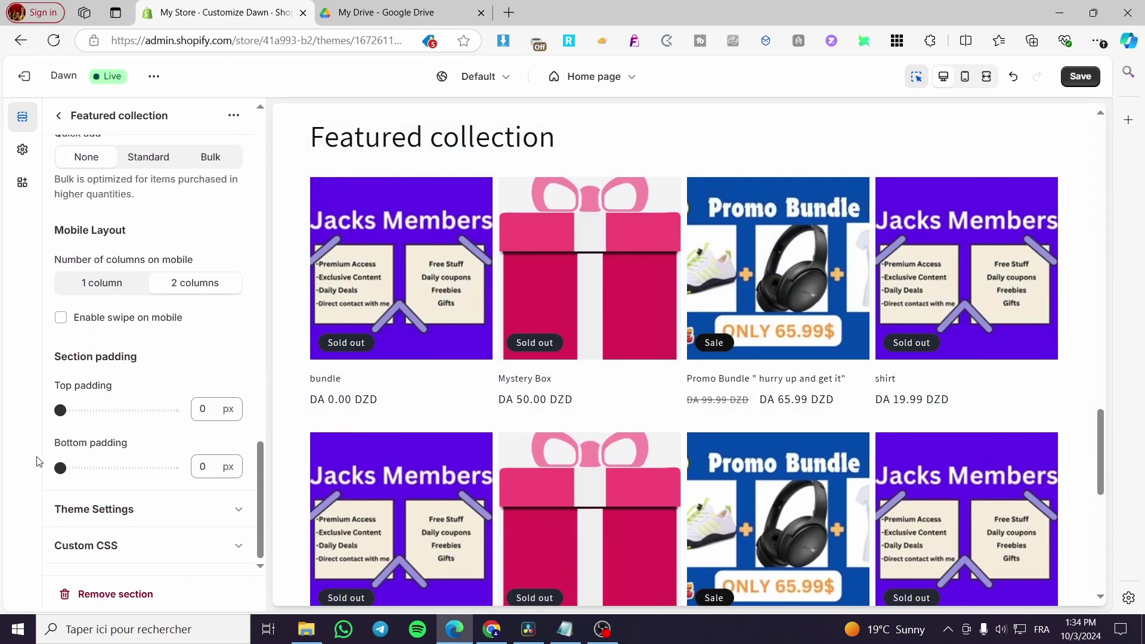
scroll(965, 403, up, 5)
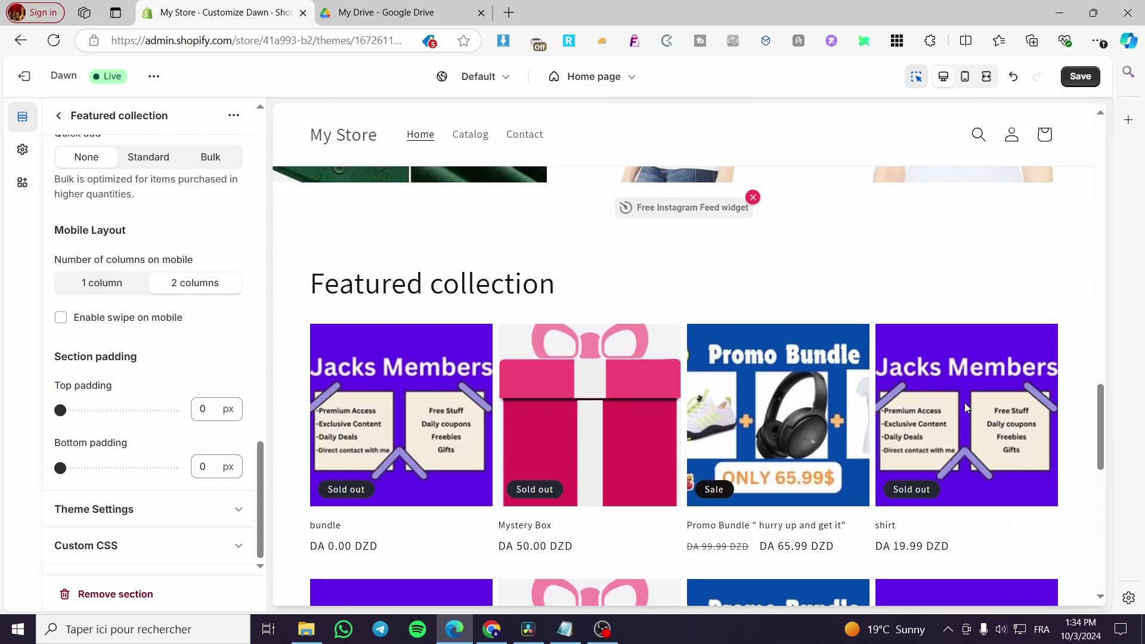
scroll(965, 414, down, 8)
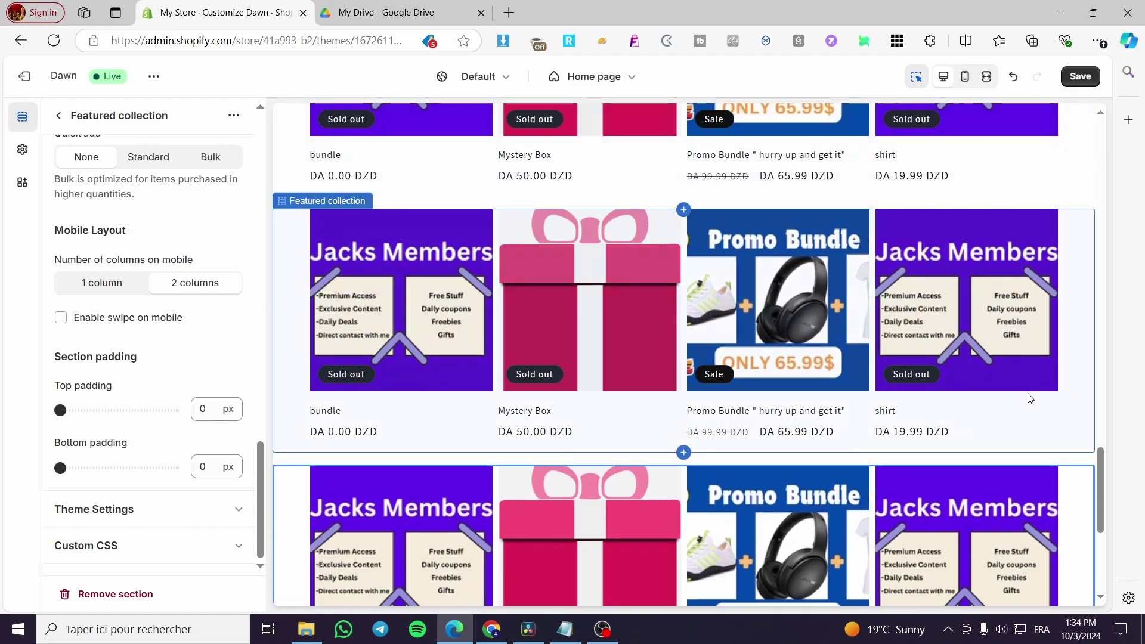